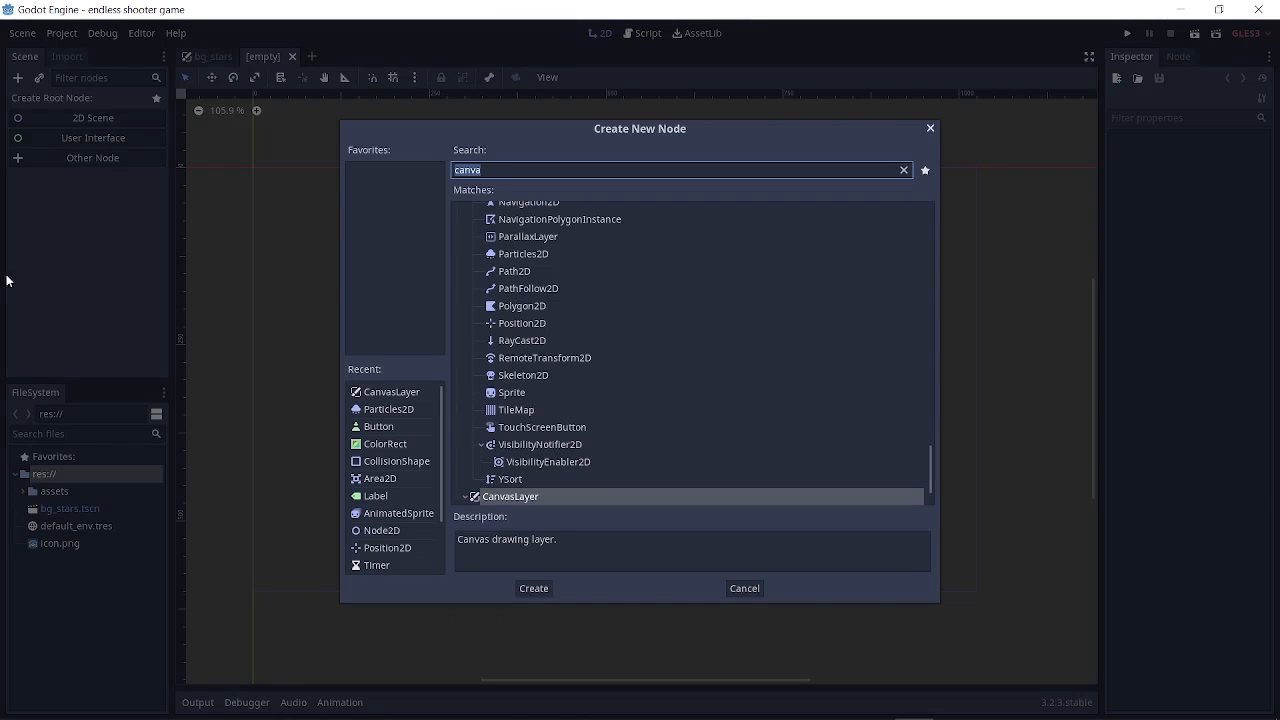
Create a CanvasLayer as the scene's root node and add a Particles2D node as its child.
{"action": "key", "text": "Return"}
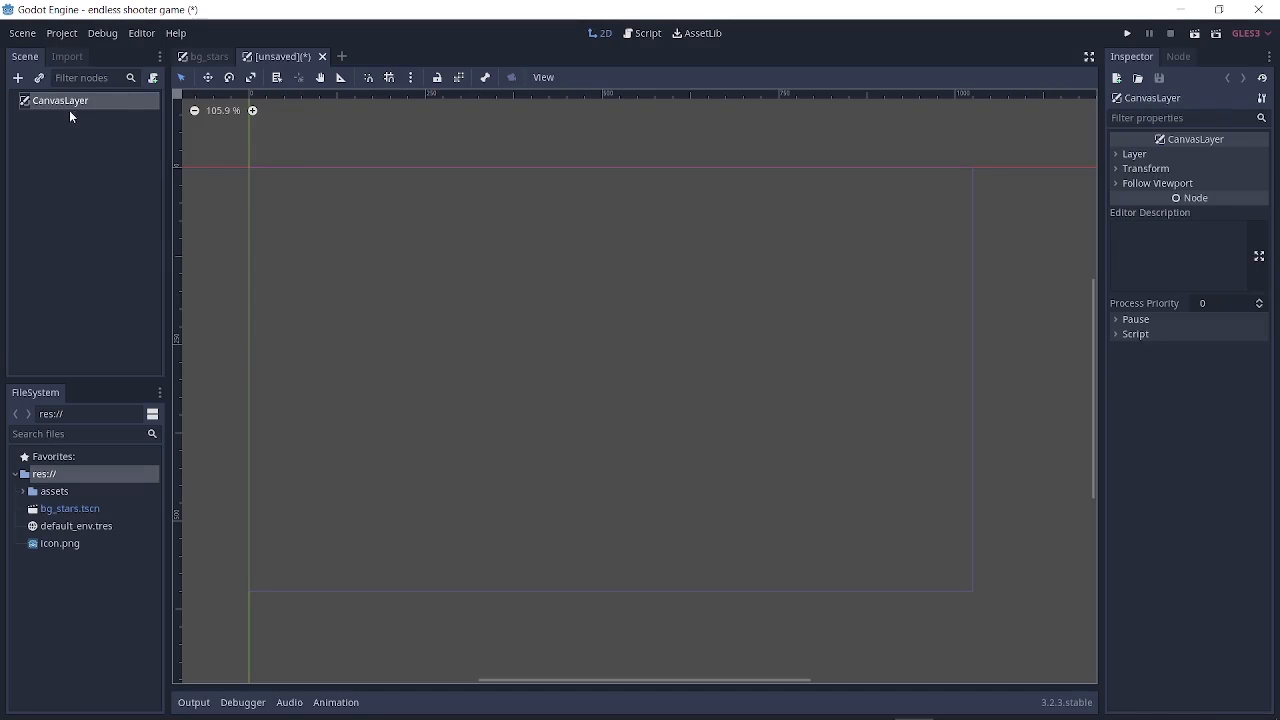
{"action": "key", "text": "ctrl+a"}
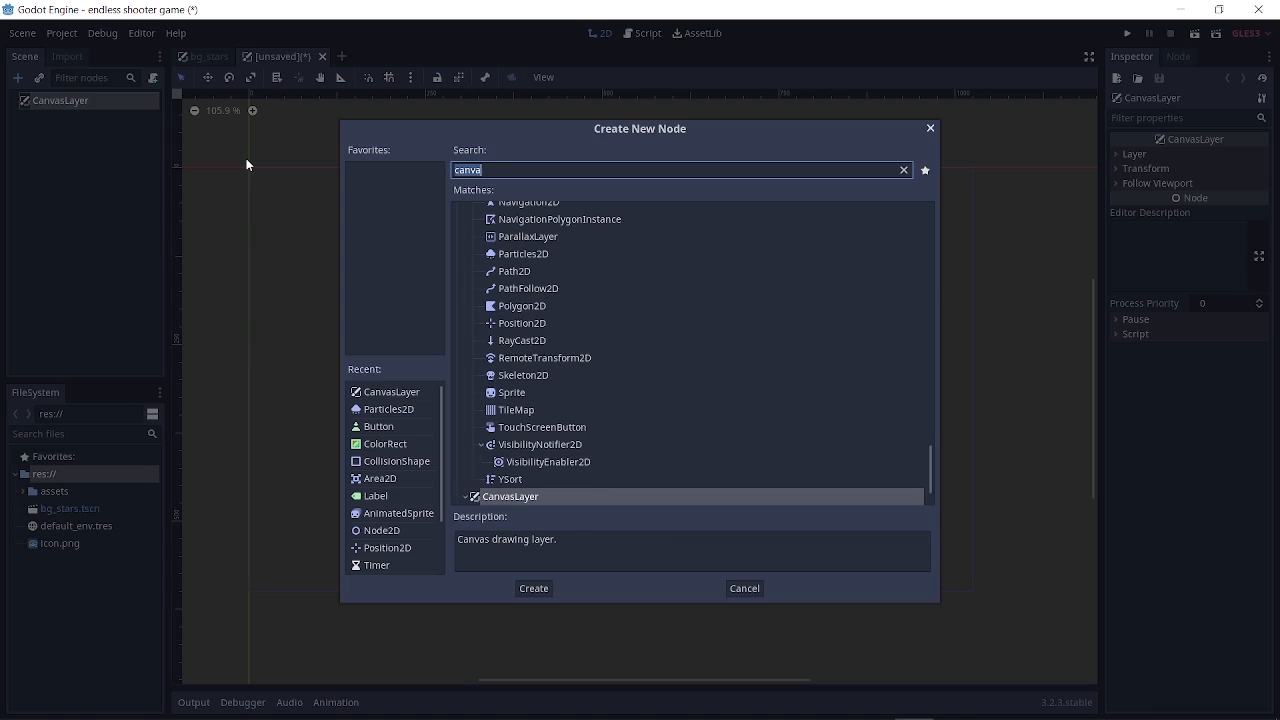
{"action": "type", "text": "par"}
{"action": "key", "text": "Down"}
{"action": "key", "text": "Down"}
{"action": "key", "text": "Return"}
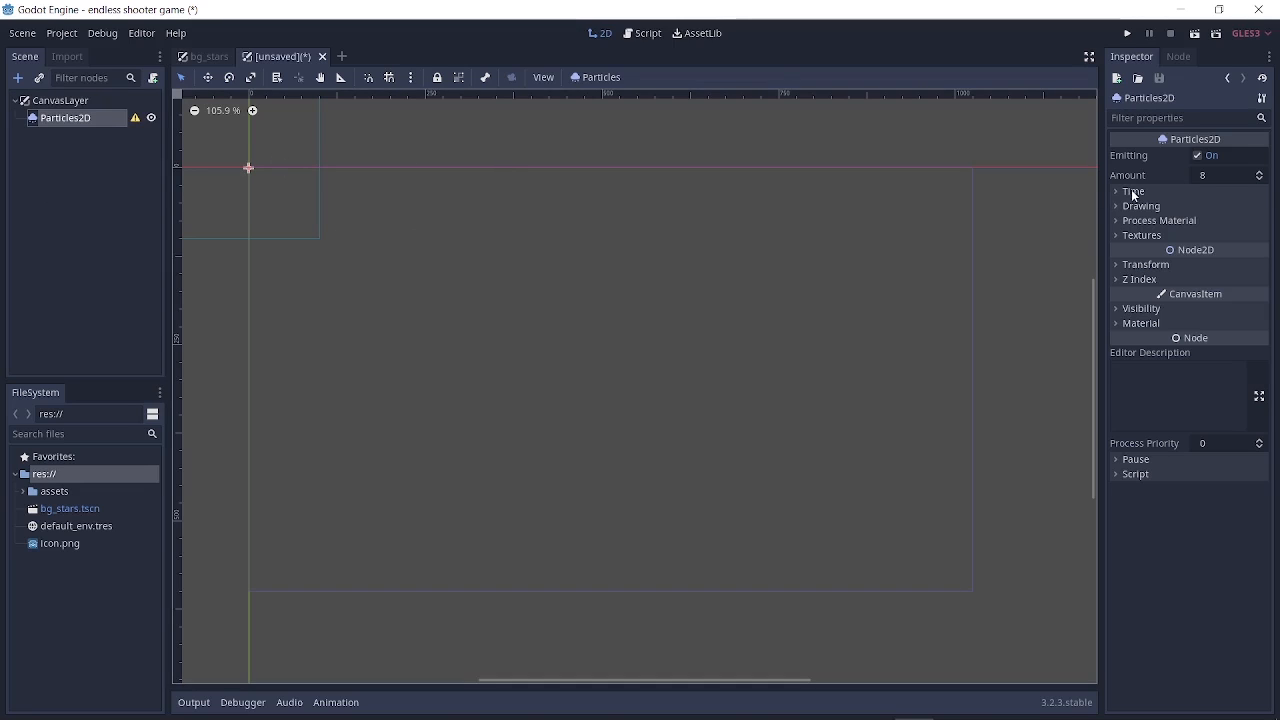
Set the Particles2D node's position to x 512, y 300 so it sits at the centre of the game view.
{"action": "left_click", "coordinate": [1140, 265]}
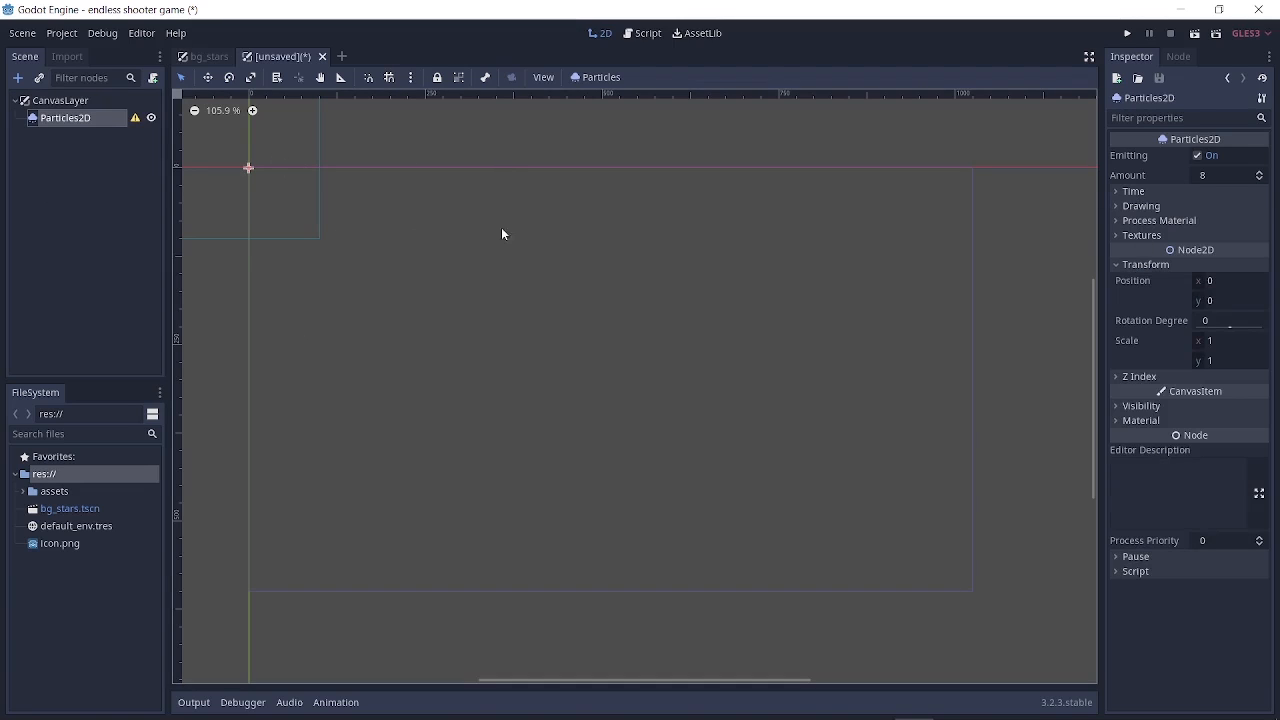
{"action": "left_click", "coordinate": [1211, 283]}
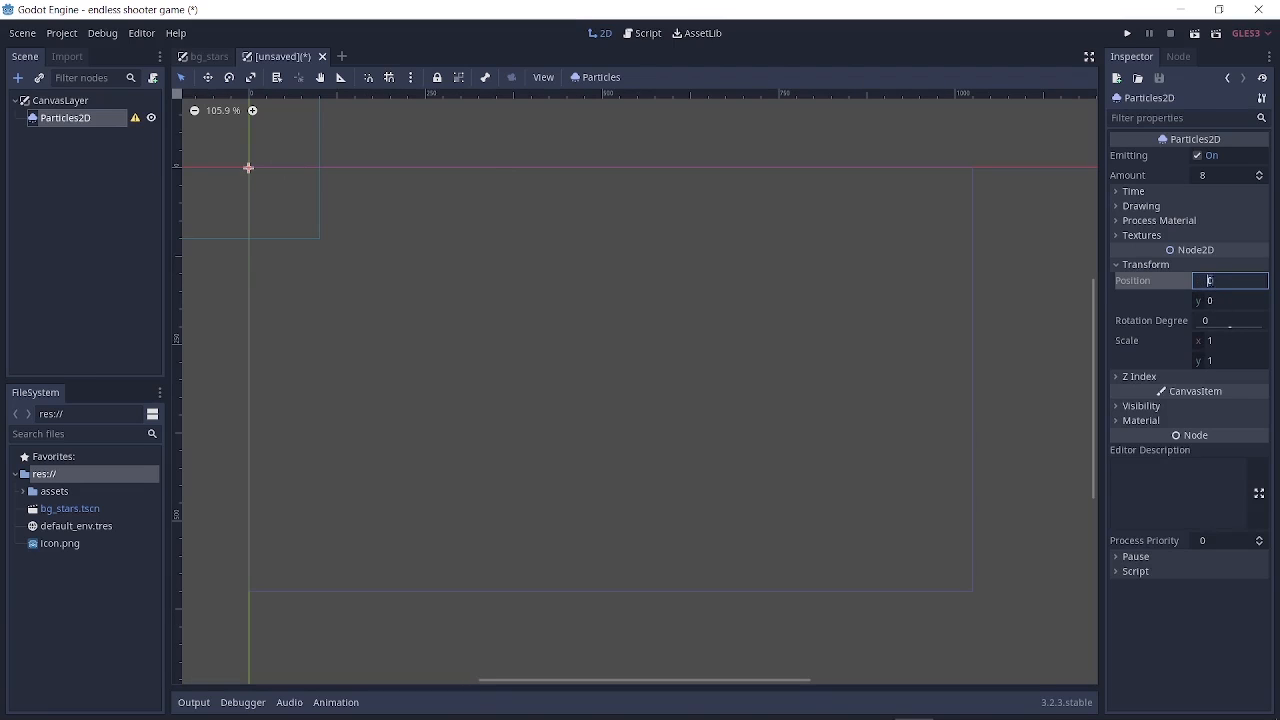
{"action": "type", "text": "512"}
{"action": "key", "text": "Return"}
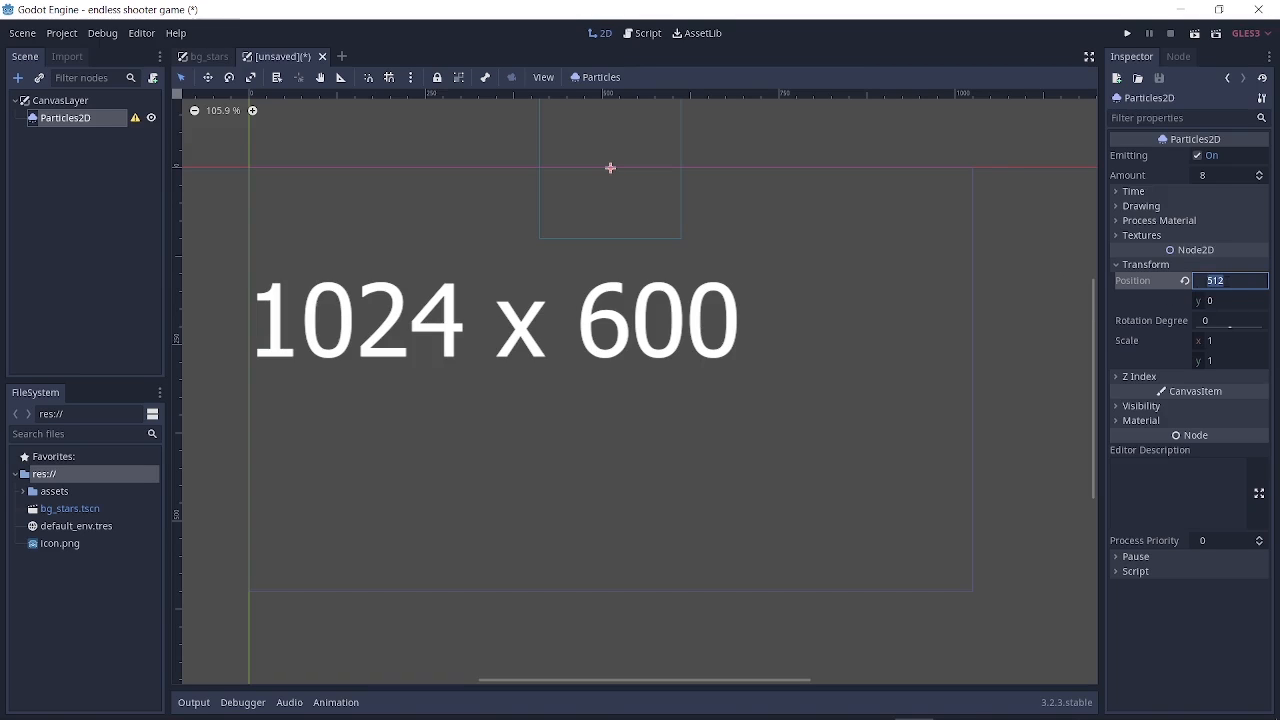
{"action": "left_click", "coordinate": [1232, 302]}
{"action": "type", "text": "300"}
{"action": "key", "text": "Return"}
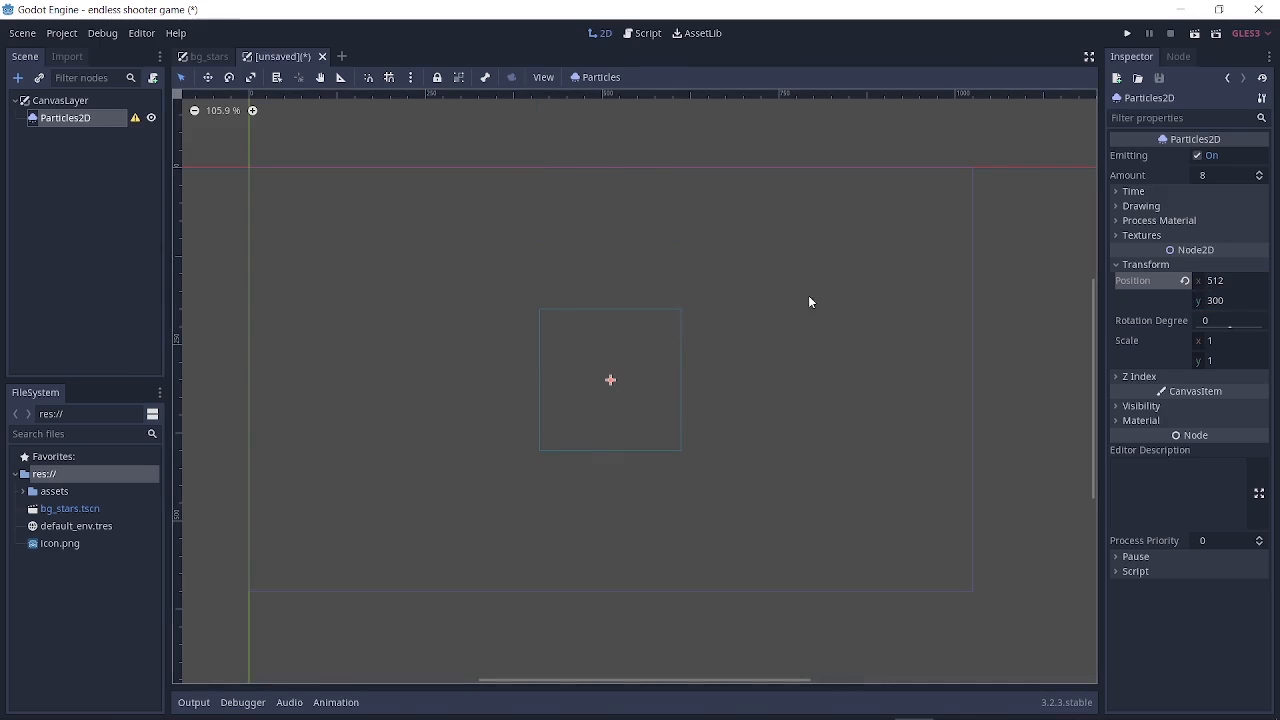
{"action": "left_click", "coordinate": [1146, 265]}
Assign star.png from the assets folder as the Particles2D node's texture.
{"action": "left_click", "coordinate": [1146, 236]}
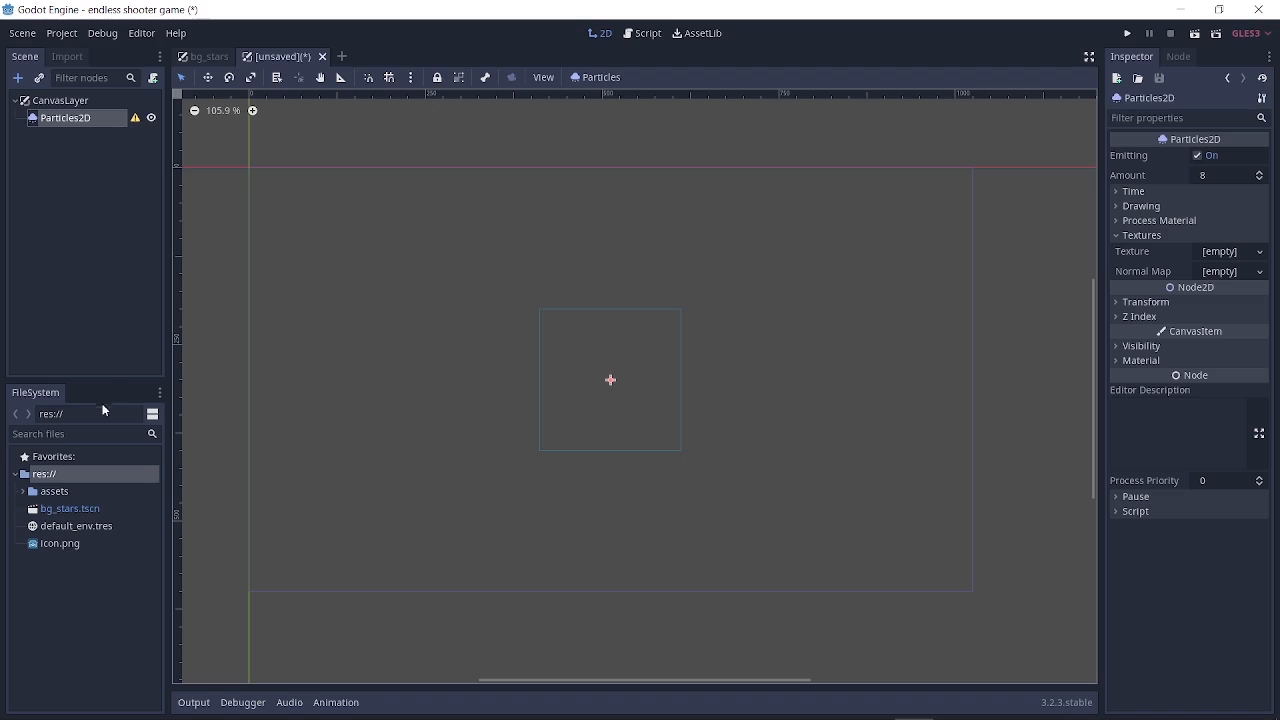
{"action": "left_click", "coordinate": [24, 492]}
{"action": "left_click_drag", "start_coordinate": [50, 530], "coordinate": [1212, 253]}
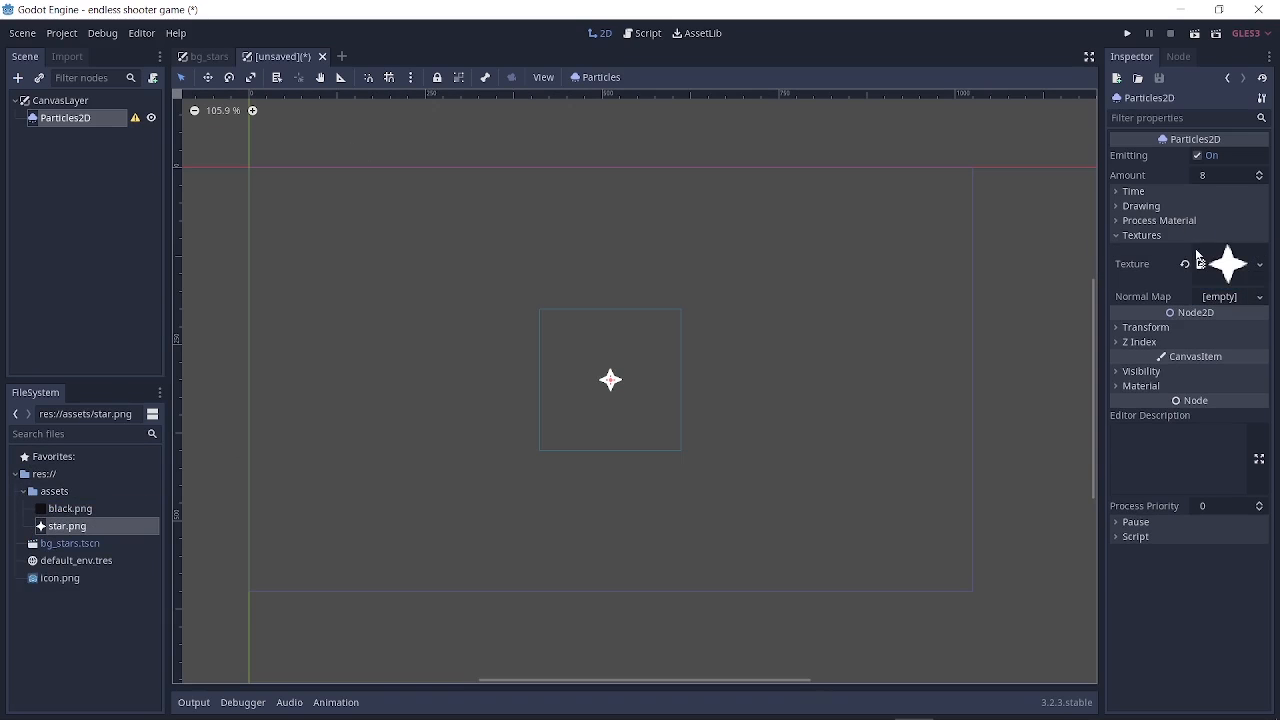
{"action": "left_click", "coordinate": [1154, 236]}
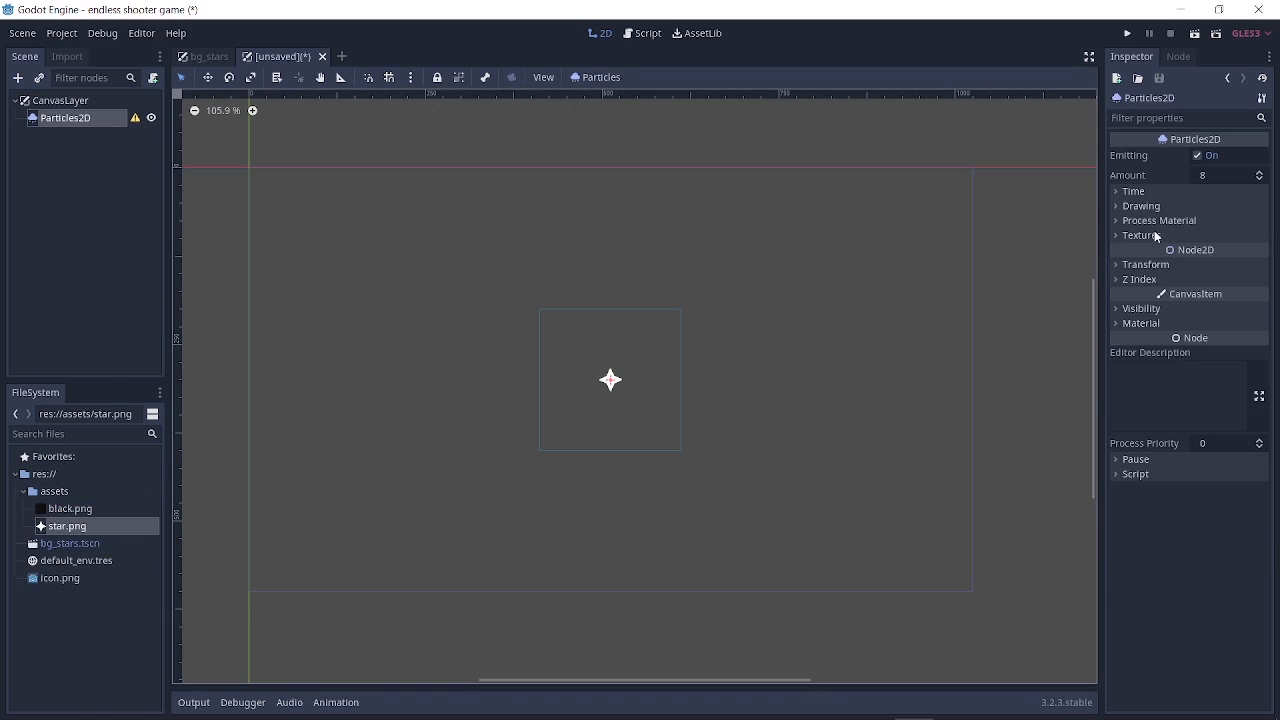
Give the Particles2D node a new ParticlesMaterial as its process material.
{"action": "left_click", "coordinate": [1140, 222]}
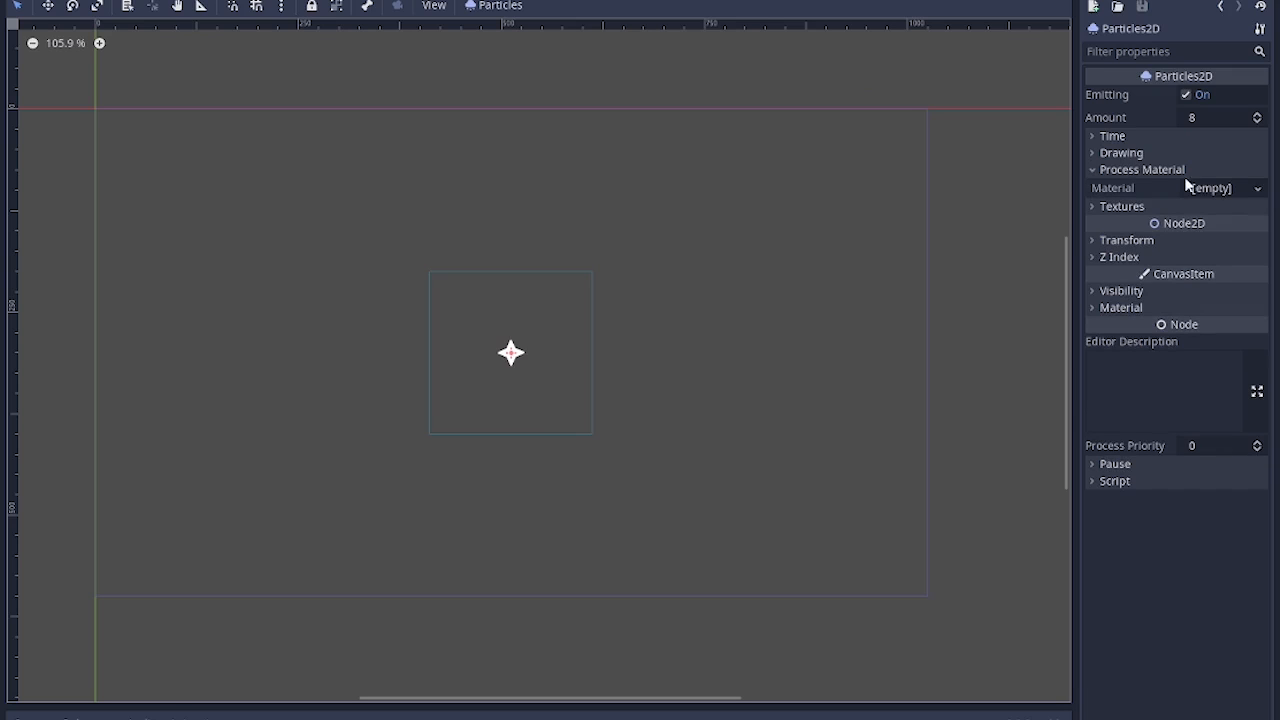
{"action": "left_click", "coordinate": [1216, 189]}
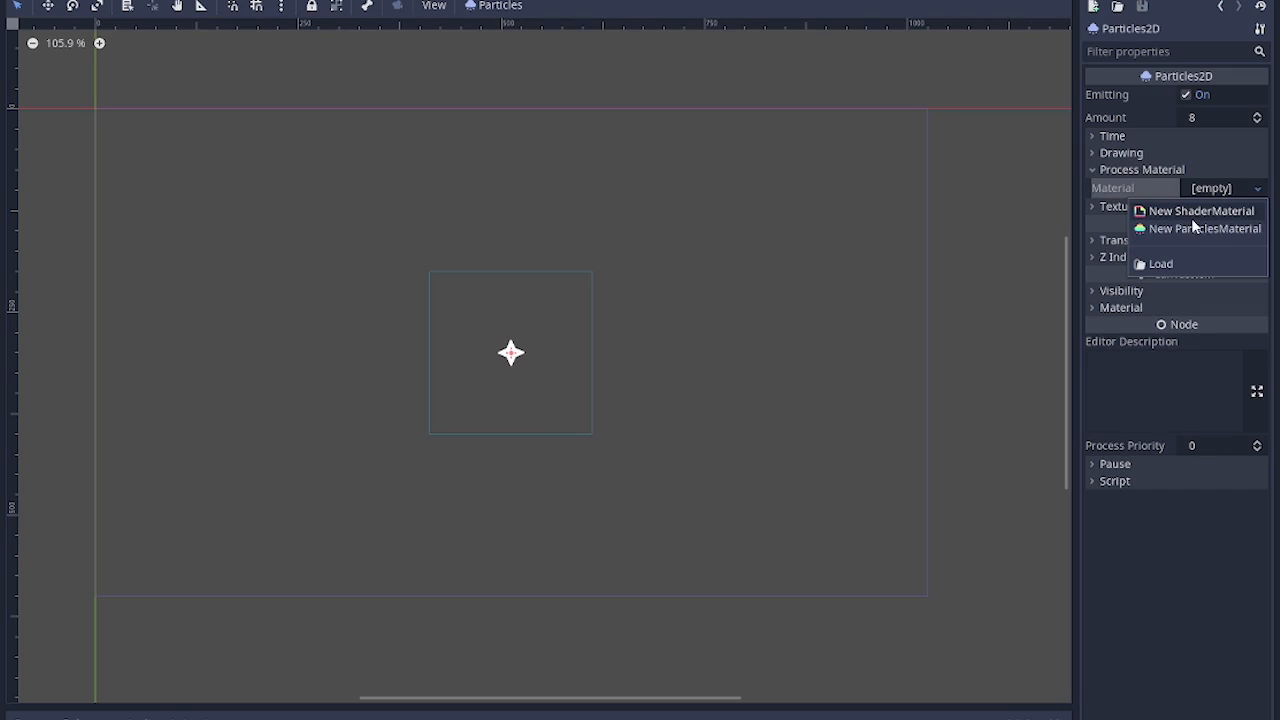
{"action": "left_click", "coordinate": [1192, 230]}
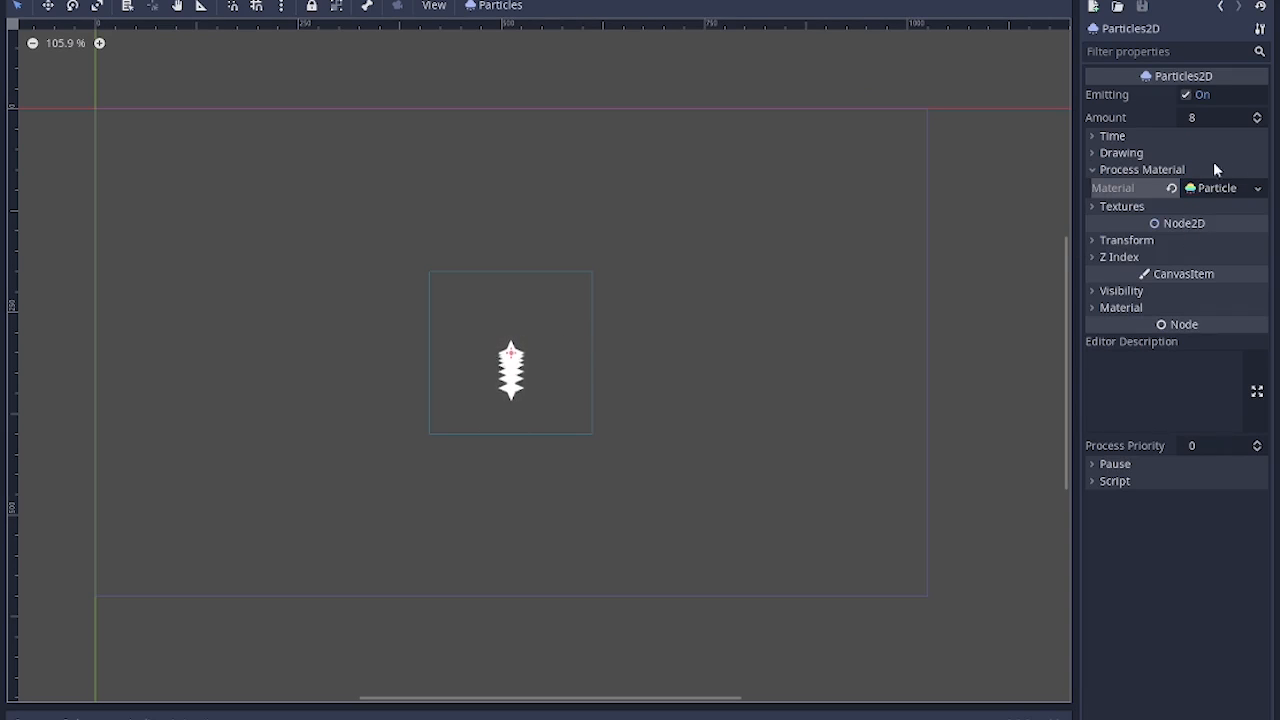
Set the particles' lifetime to 5 and check how far the stars fall.
{"action": "left_click", "coordinate": [1097, 136]}
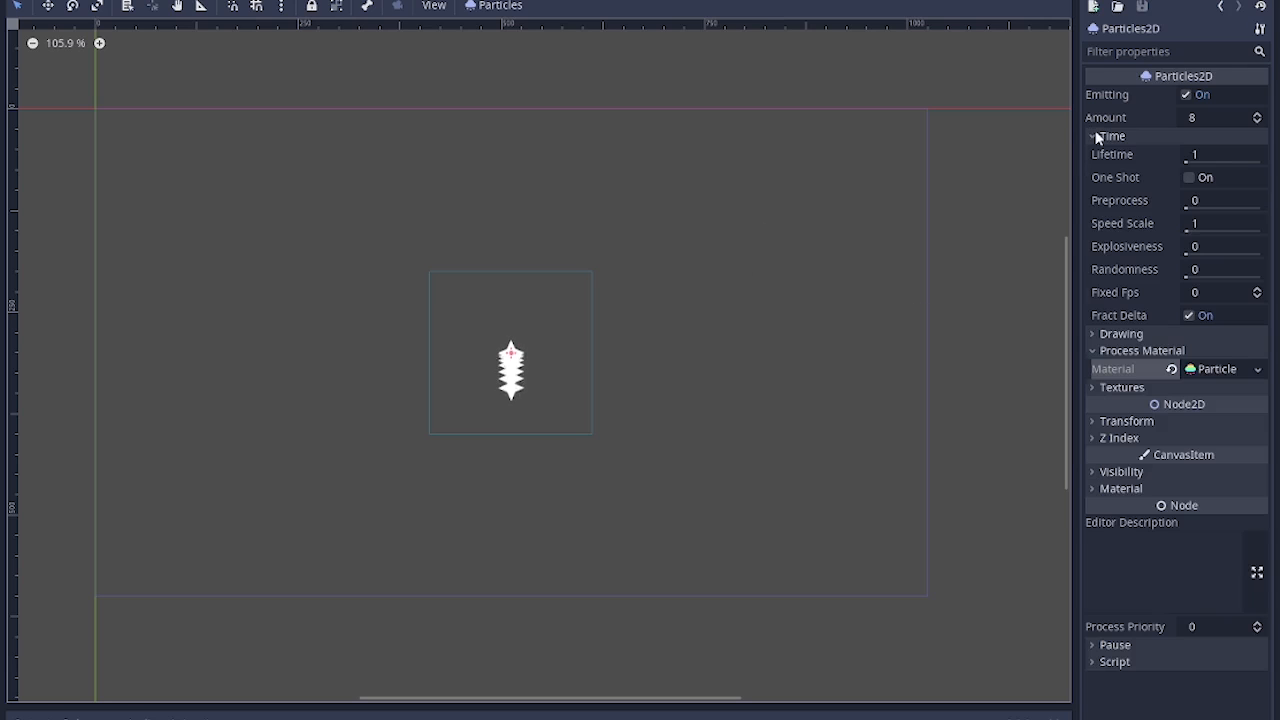
{"action": "left_click", "coordinate": [1210, 156]}
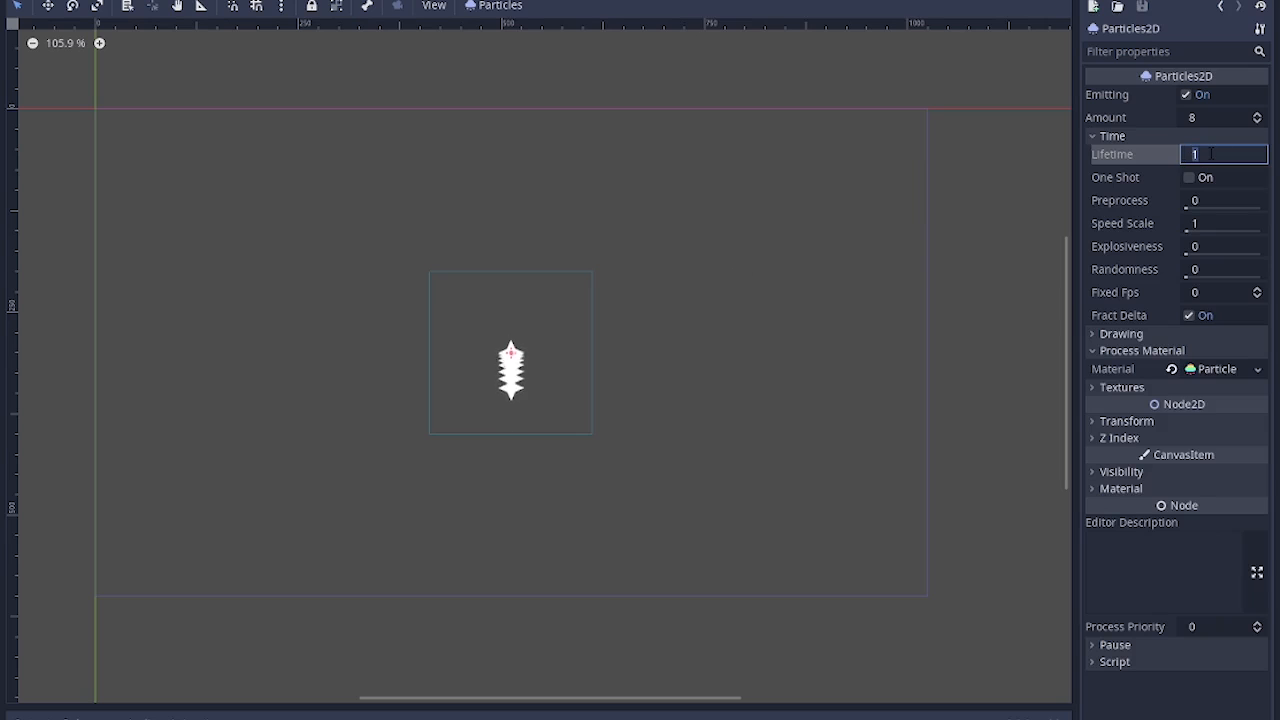
{"action": "type", "text": "5"}
{"action": "key", "text": "Return"}
{"action": "scroll", "coordinate": [545, 539], "scroll_direction": "down", "scroll_amount": 1}
{"action": "scroll", "coordinate": [545, 539], "scroll_direction": "down", "scroll_amount": 6}
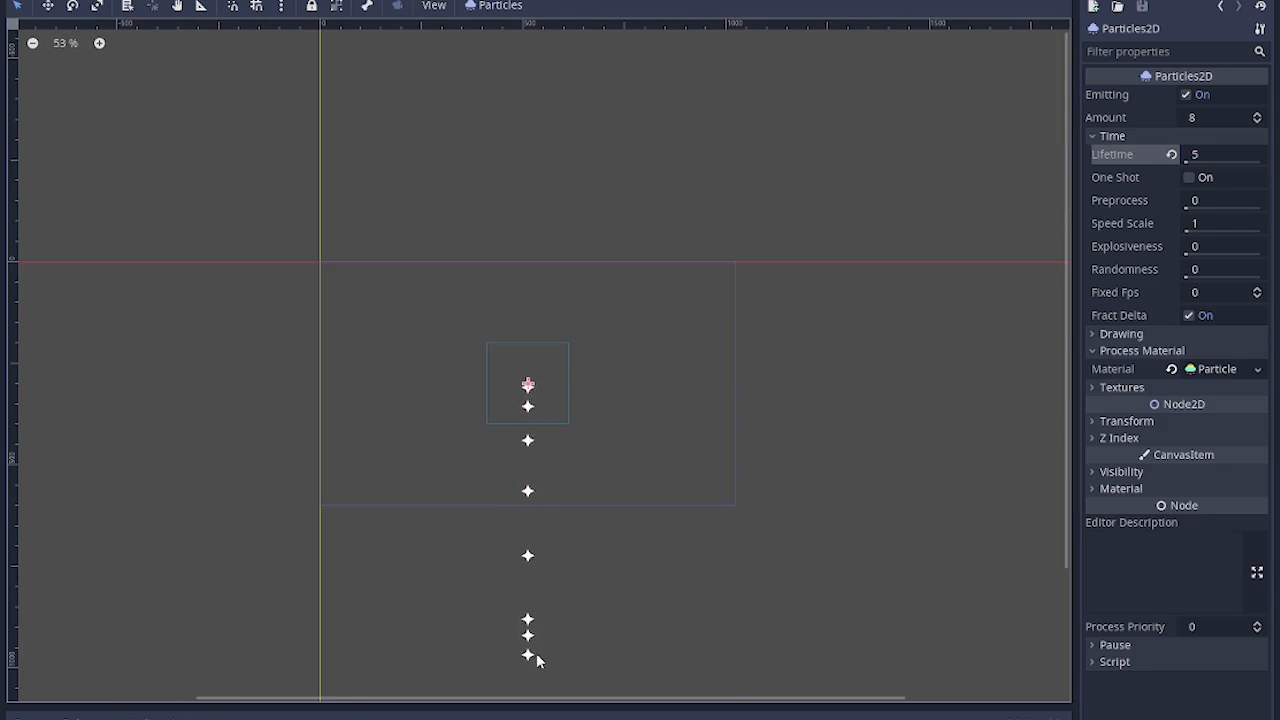
{"action": "scroll", "coordinate": [539, 558], "scroll_direction": "down", "scroll_amount": 10}
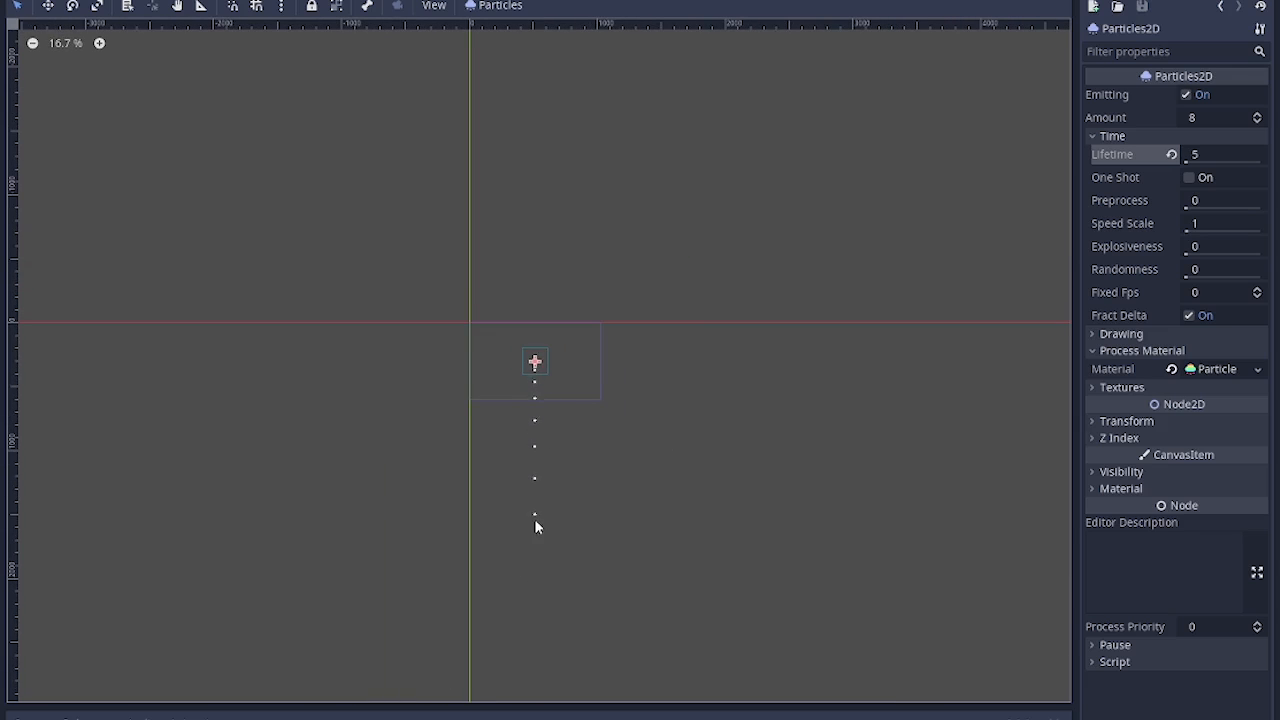
{"action": "scroll", "coordinate": [534, 360], "scroll_direction": "up", "scroll_amount": 16}
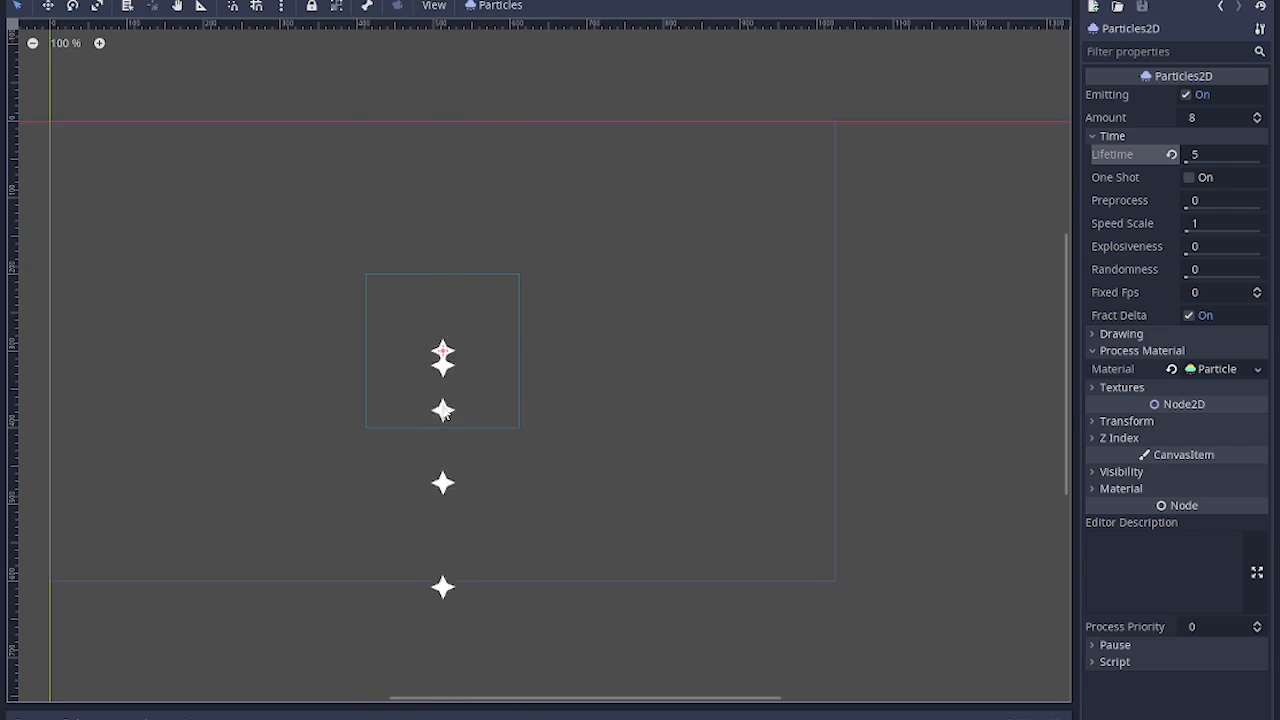
Toggle the particle emission to watch how the stars start and stop, ending with emission turned off.
{"action": "left_click", "coordinate": [1195, 202]}
{"action": "left_click", "coordinate": [1186, 94]}
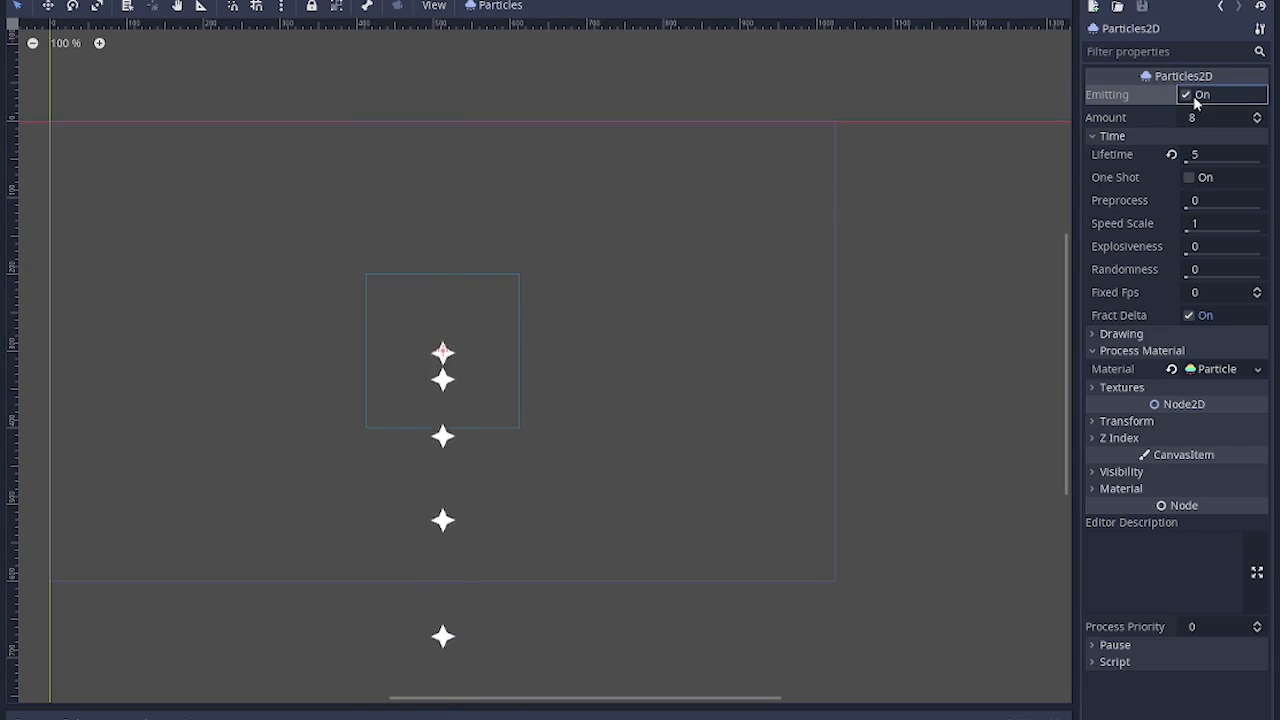
{"action": "scroll", "coordinate": [386, 430], "scroll_direction": "up", "scroll_amount": 5}
{"action": "scroll", "coordinate": [386, 430], "scroll_direction": "down", "scroll_amount": 15}
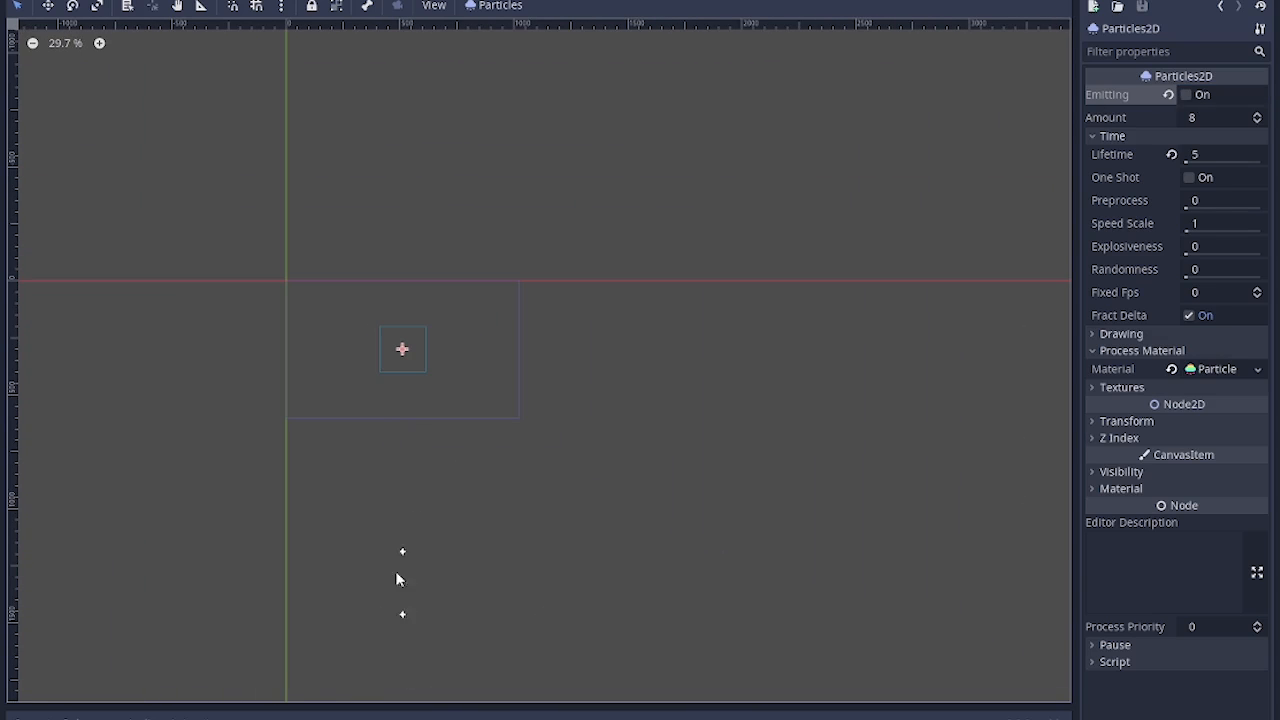
{"action": "scroll", "coordinate": [395, 278], "scroll_direction": "up", "scroll_amount": 10}
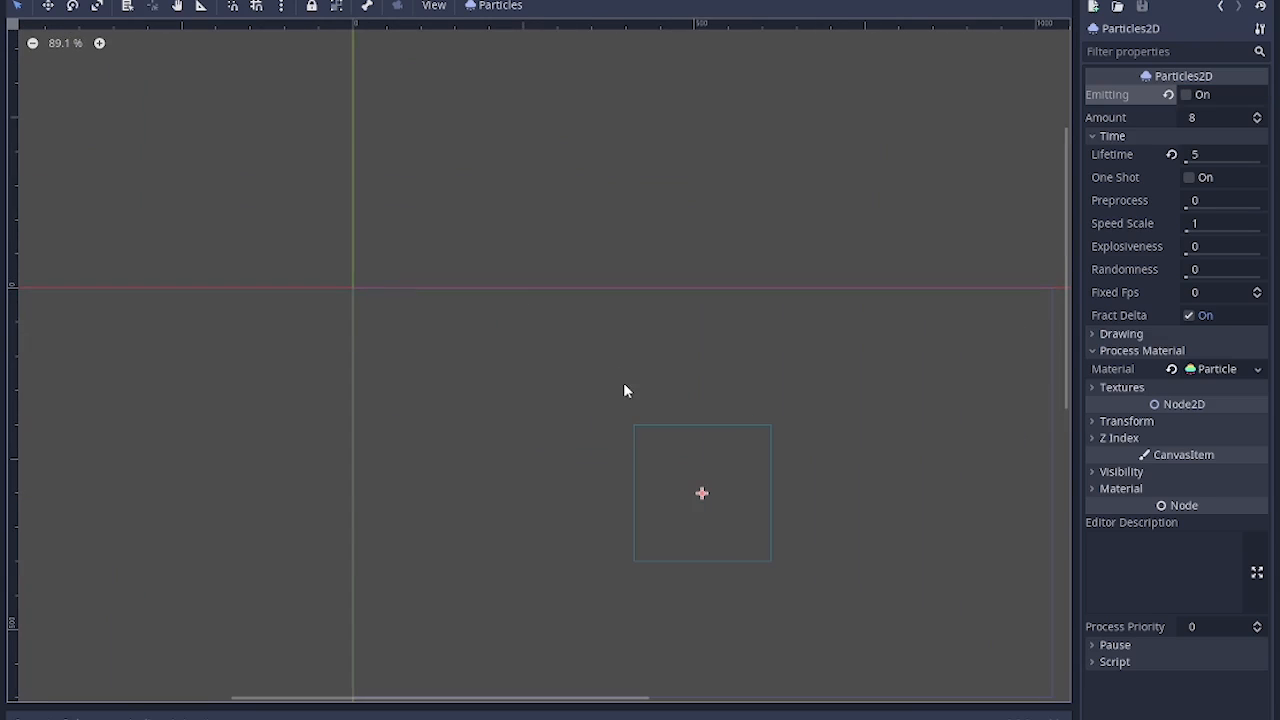
{"action": "left_click", "coordinate": [1188, 94]}
{"action": "left_click", "coordinate": [1187, 94]}
{"action": "scroll", "coordinate": [797, 326], "scroll_direction": "down", "scroll_amount": 10}
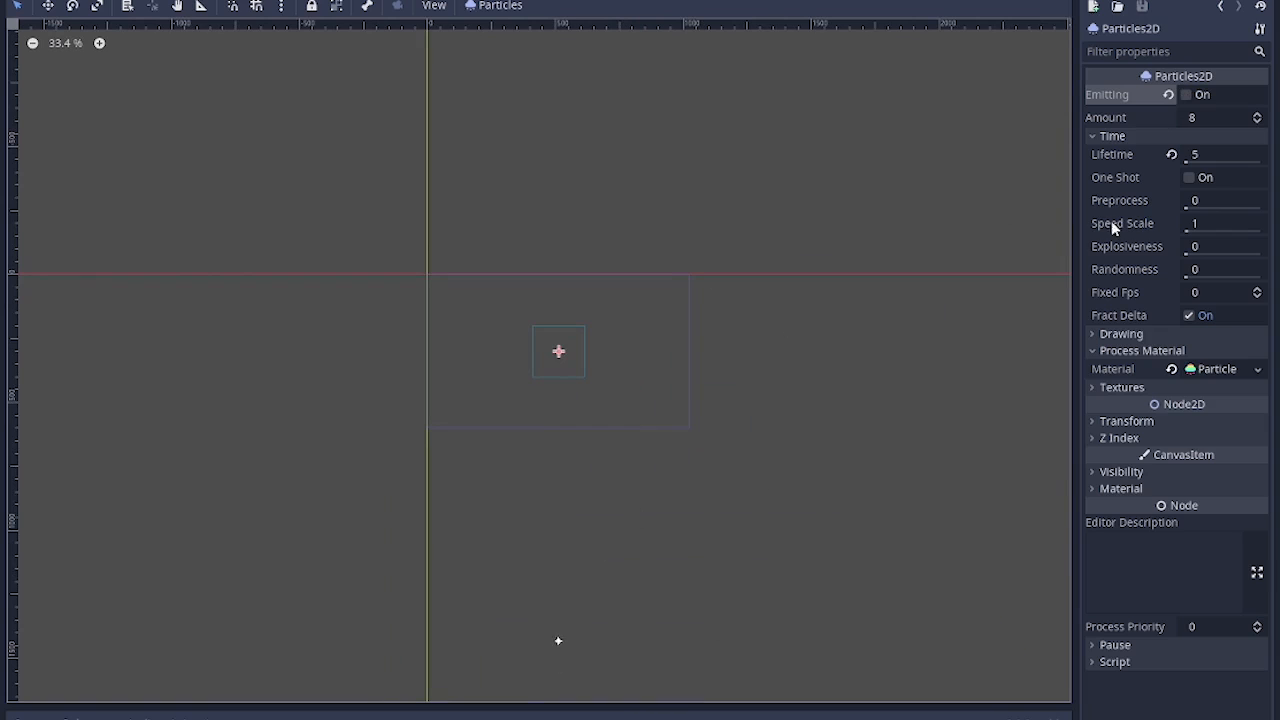
Set the particles' Preprocess time to 5 and turn emission on.
{"action": "left_click", "coordinate": [1200, 202]}
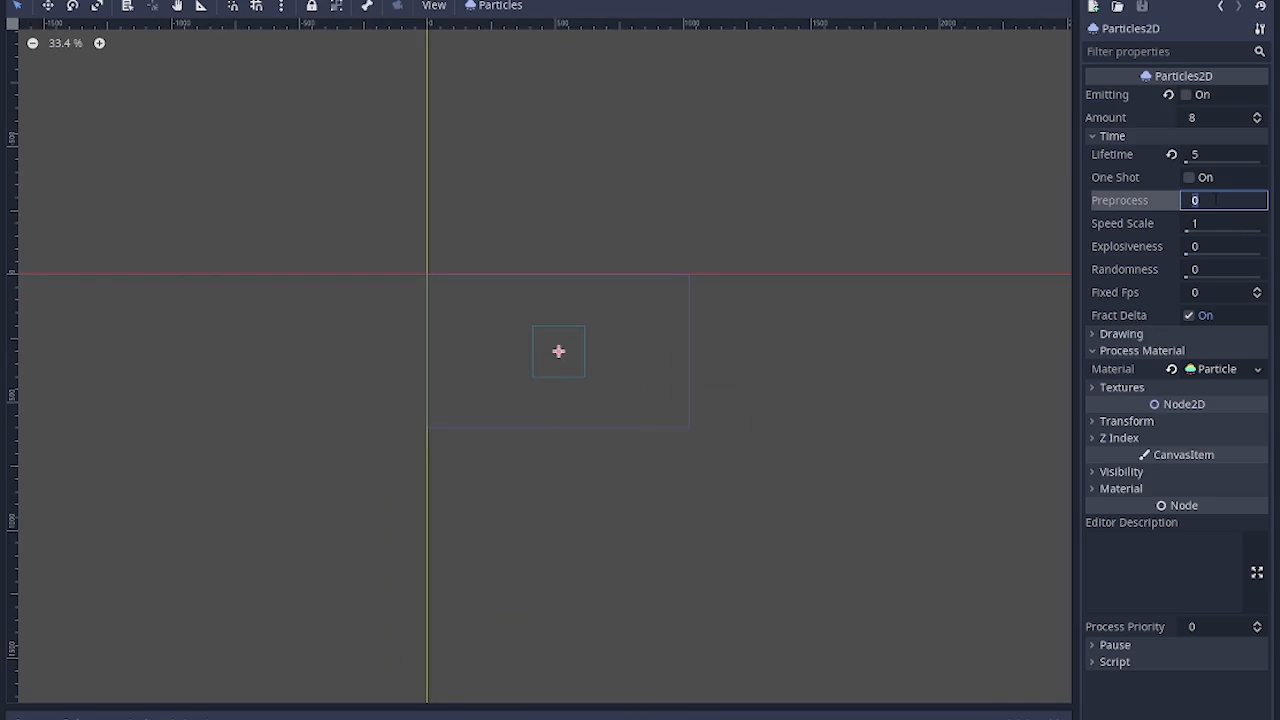
{"action": "left_click", "coordinate": [1187, 94]}
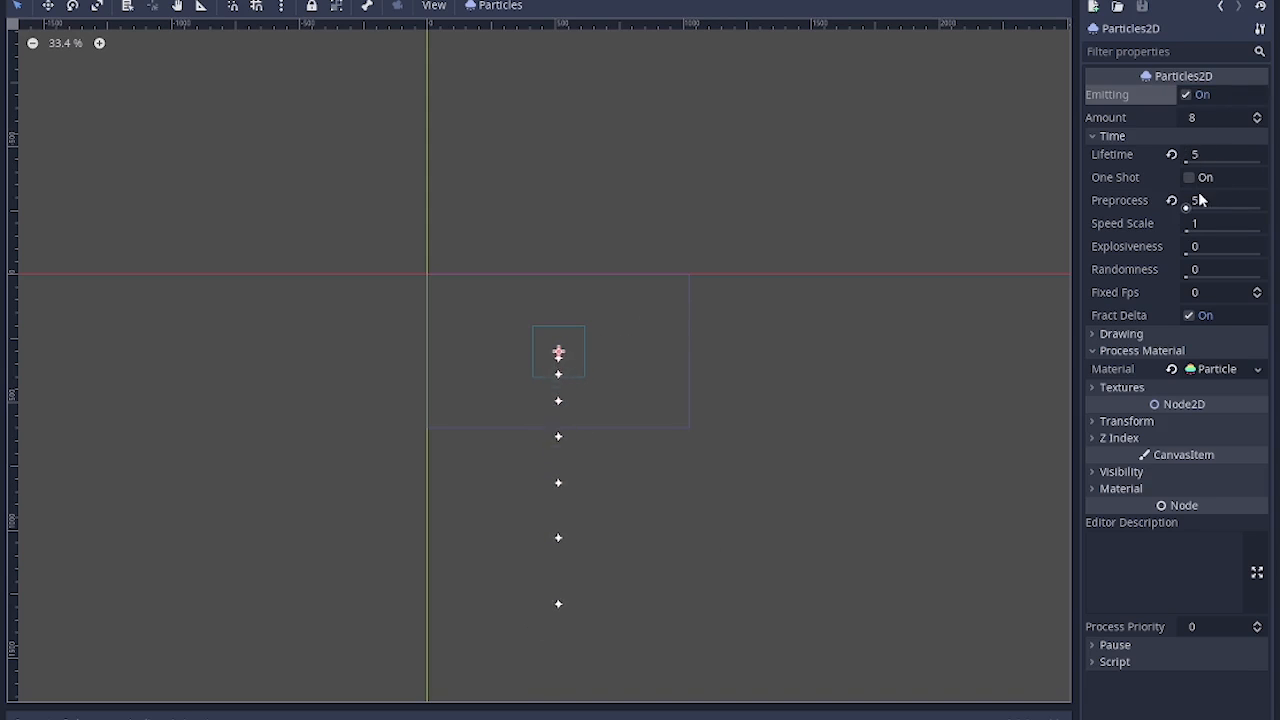
{"action": "scroll", "coordinate": [570, 348], "scroll_direction": "up", "scroll_amount": 7}
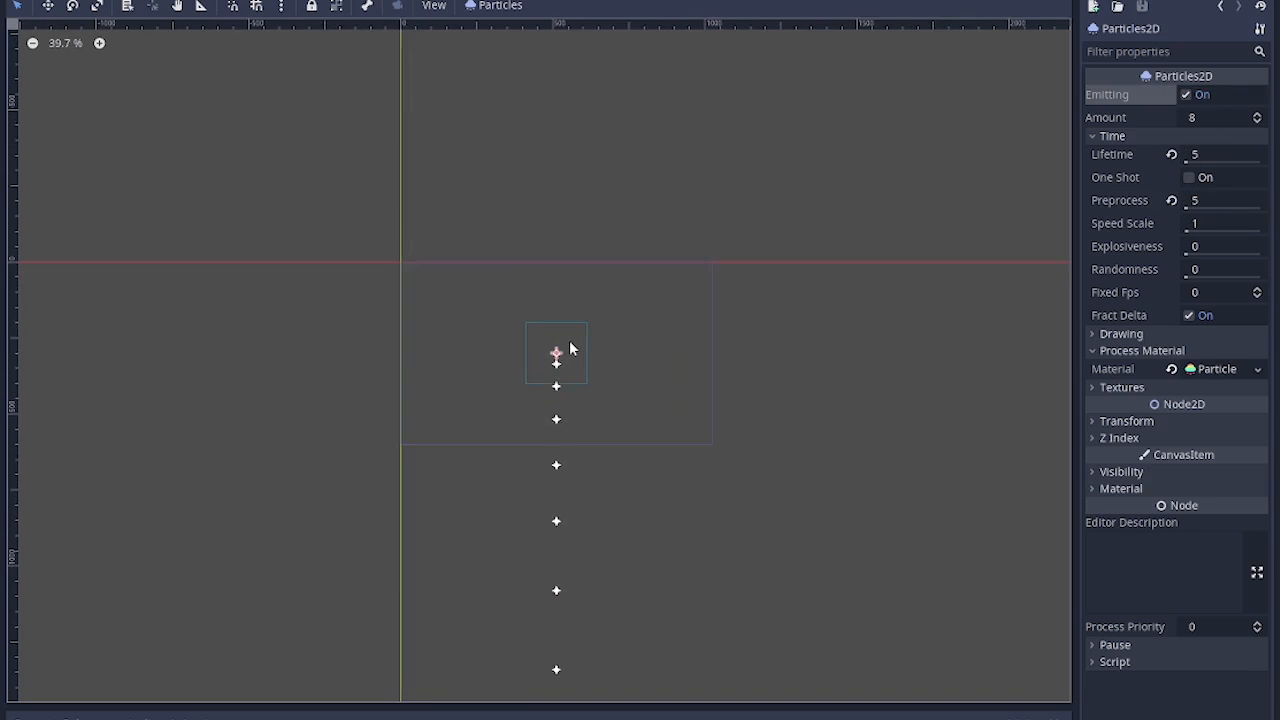
{"action": "scroll", "coordinate": [570, 348], "scroll_direction": "up", "scroll_amount": 1}
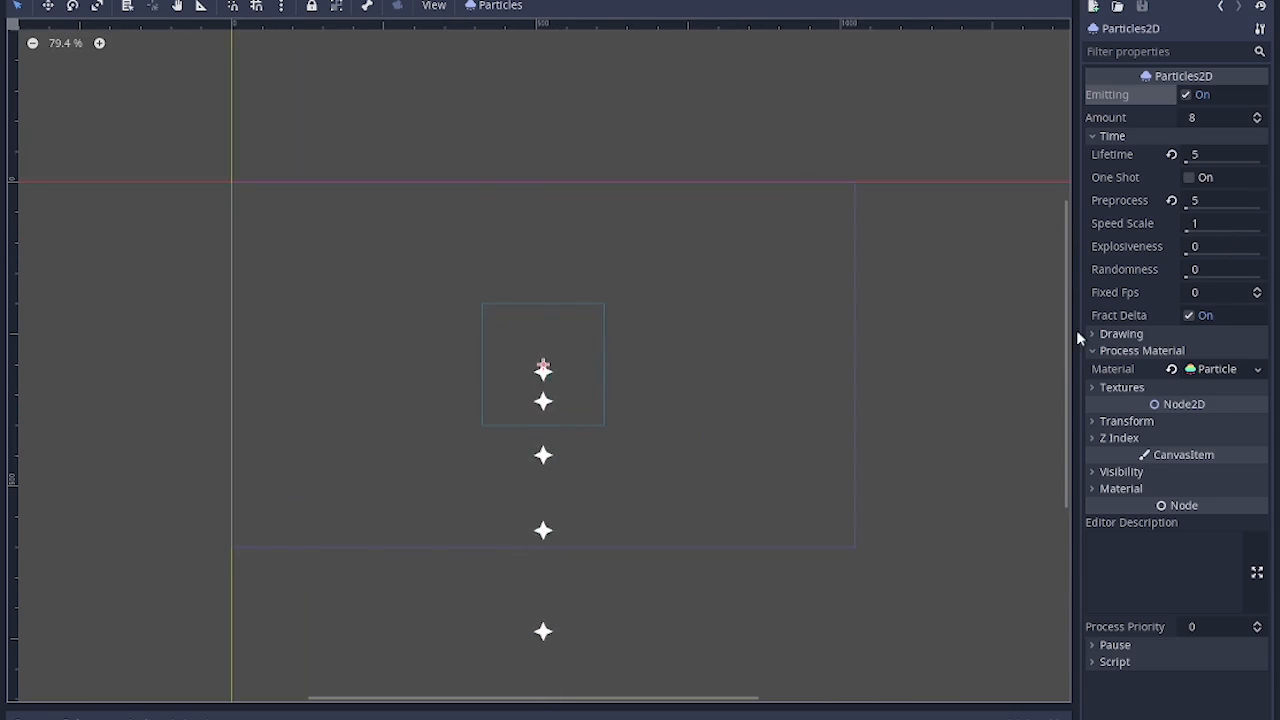
{"action": "left_click", "coordinate": [1215, 136]}
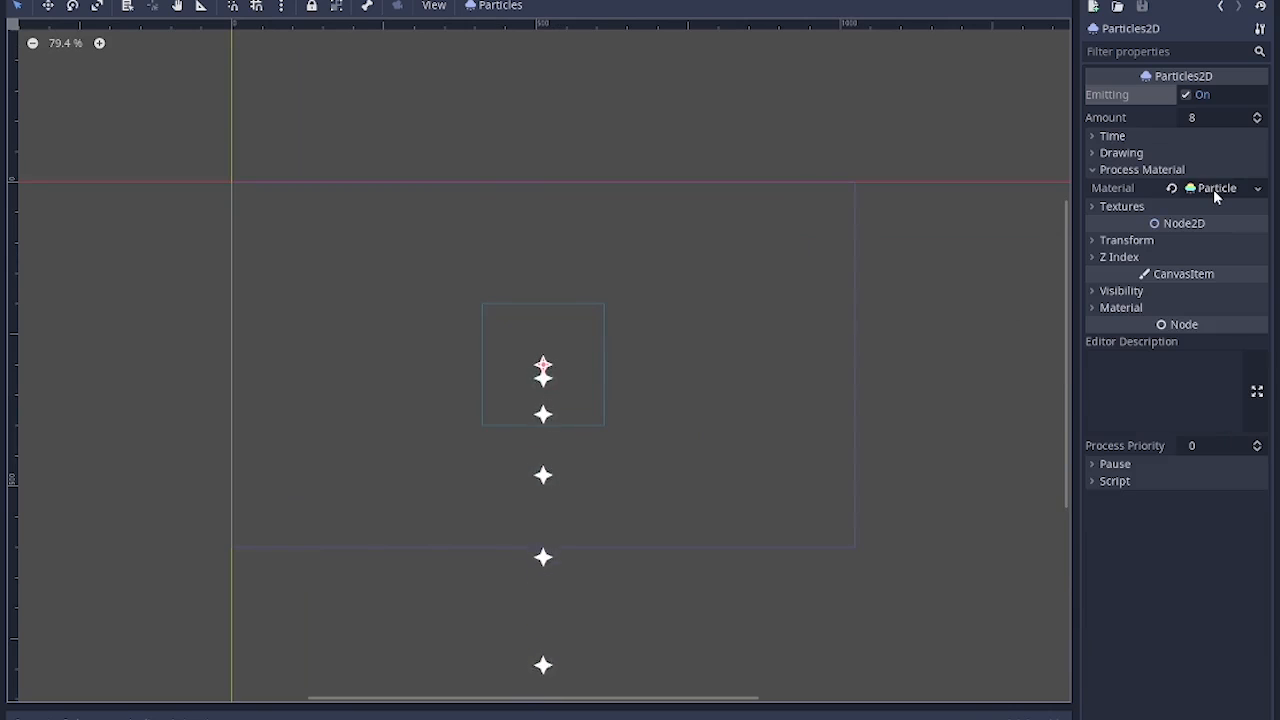
Change the emission shape of the particles' process material to Box.
{"action": "left_click", "coordinate": [1213, 189]}
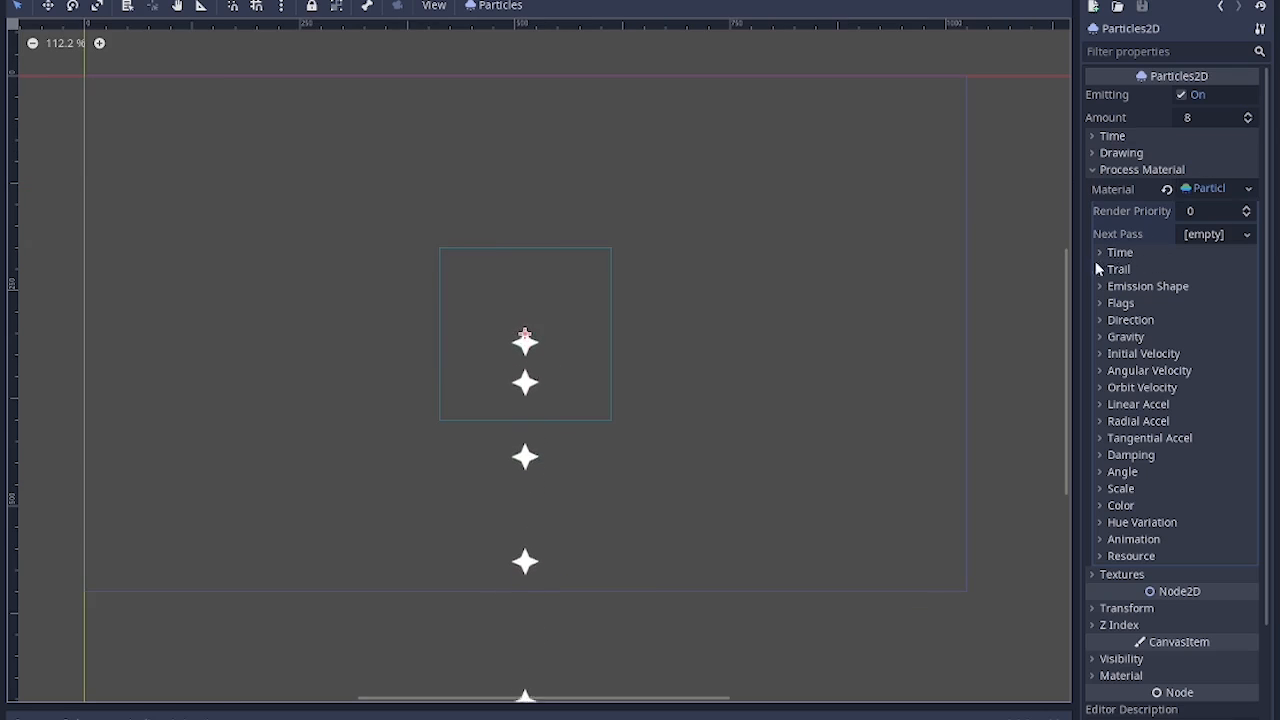
{"action": "left_click", "coordinate": [1100, 287]}
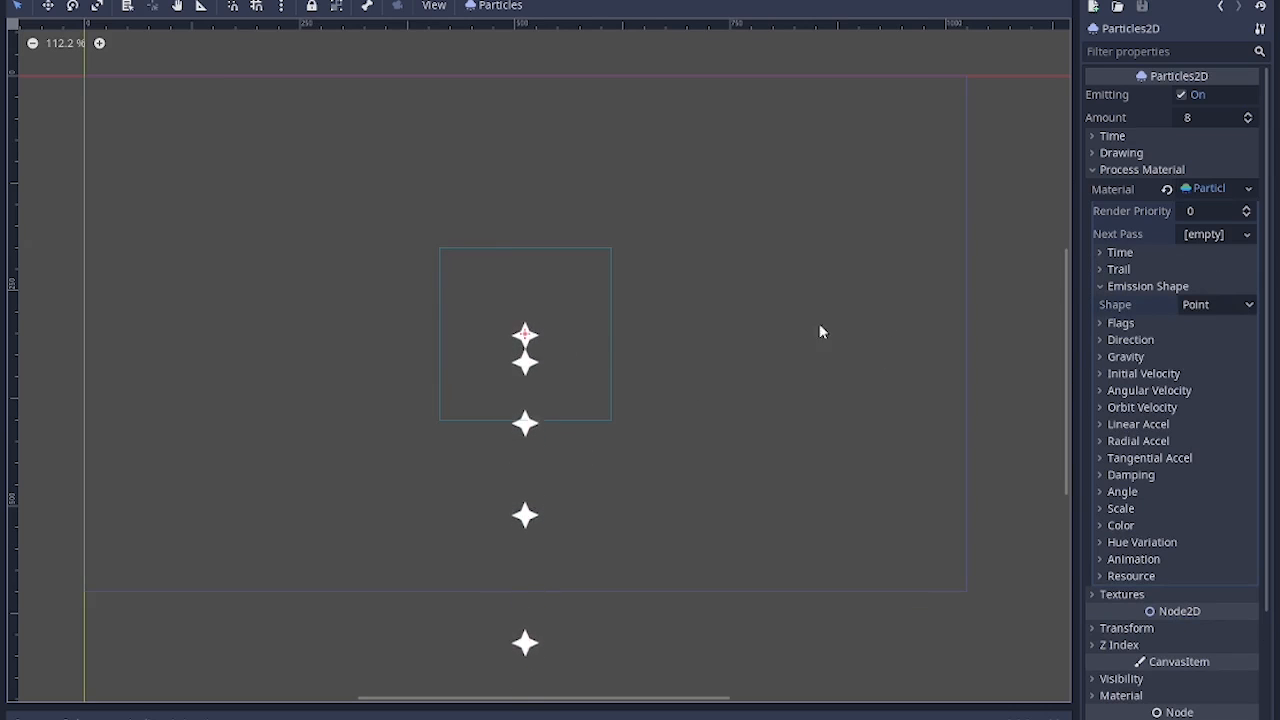
{"action": "left_click", "coordinate": [1197, 304]}
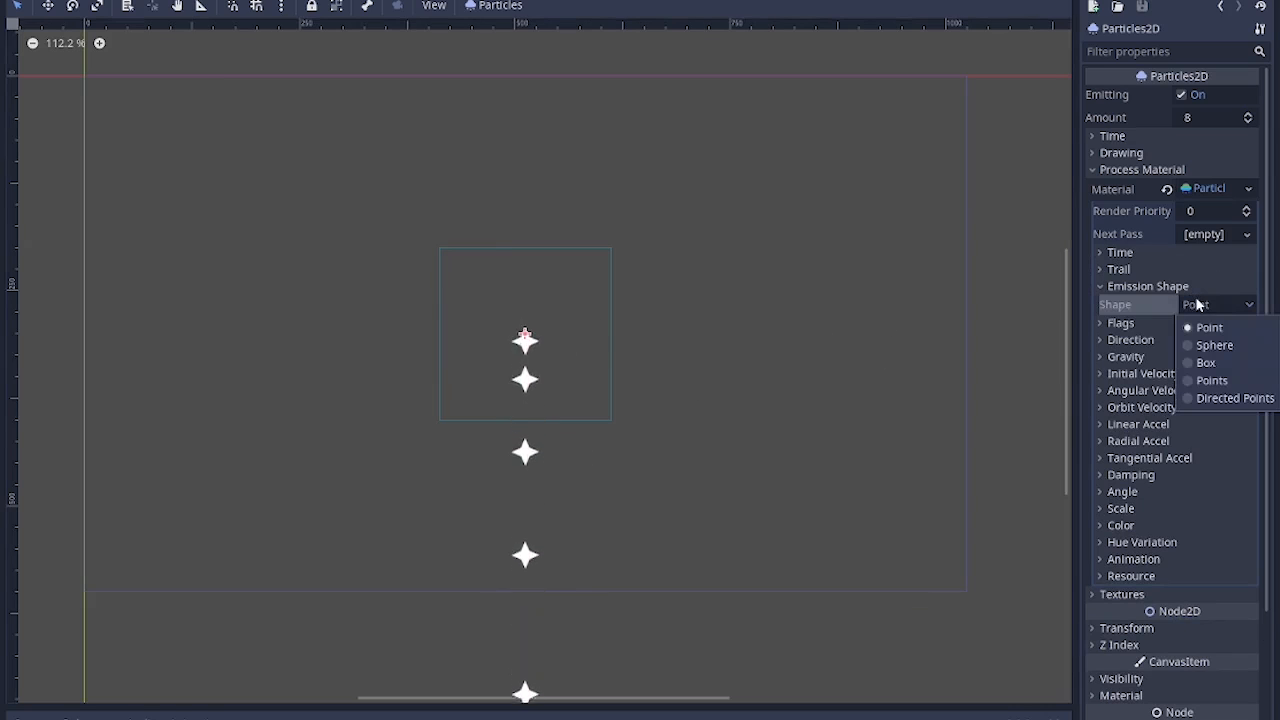
{"action": "left_click", "coordinate": [1206, 362]}
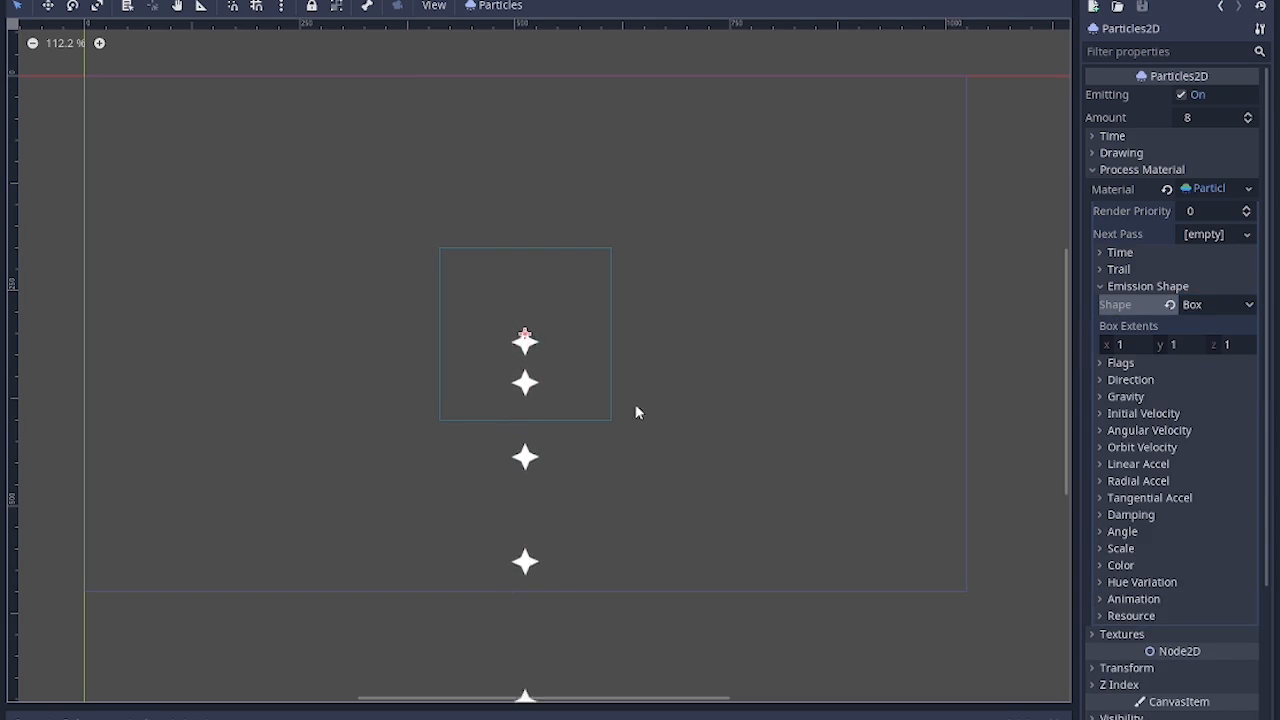
Set the emission box extents to x 512 and y 300 to cover the whole game view.
{"action": "left_click", "coordinate": [1128, 344]}
{"action": "type", "text": "51"}
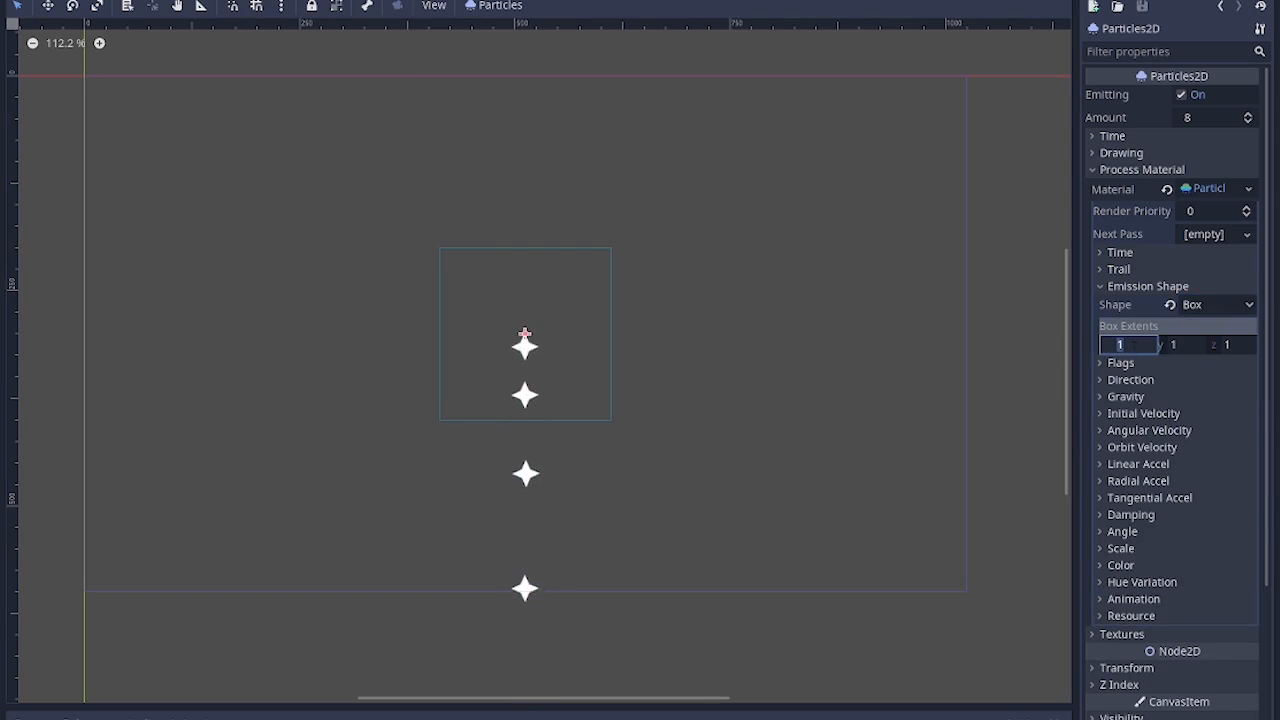
{"action": "type", "text": "2"}
{"action": "key", "text": "Return"}
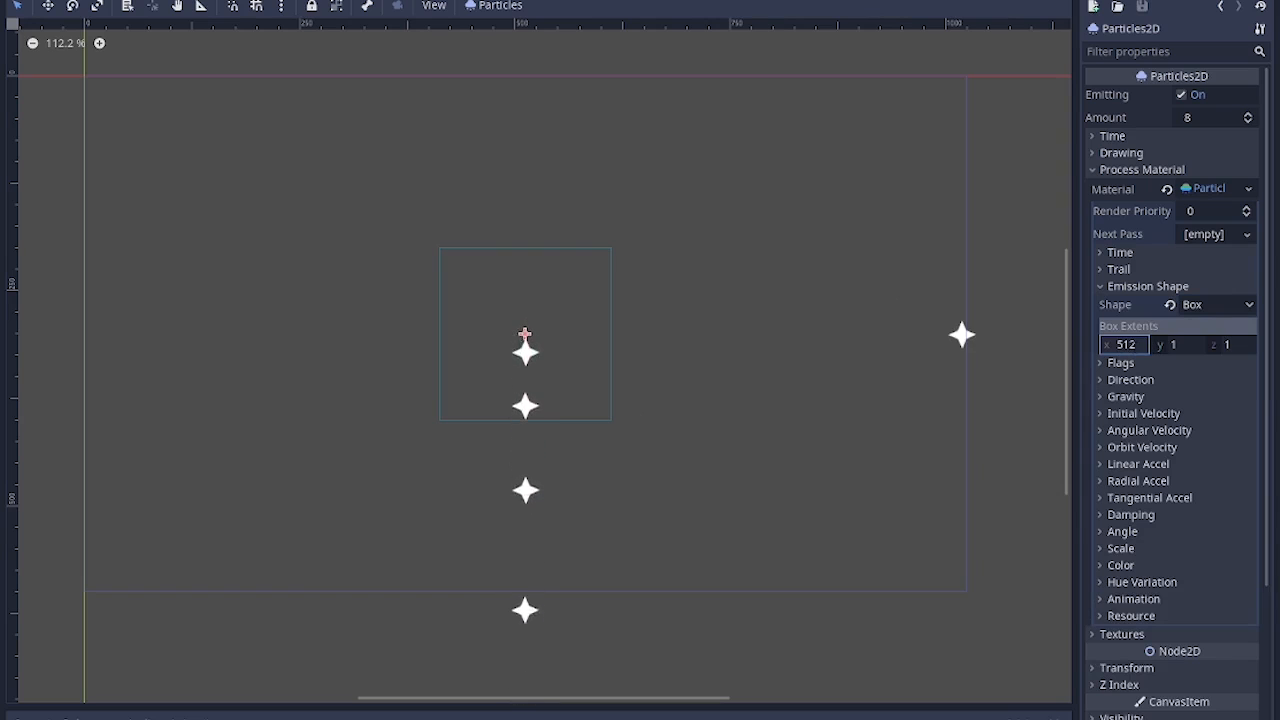
{"action": "left_click", "coordinate": [1188, 346]}
{"action": "type", "text": "300"}
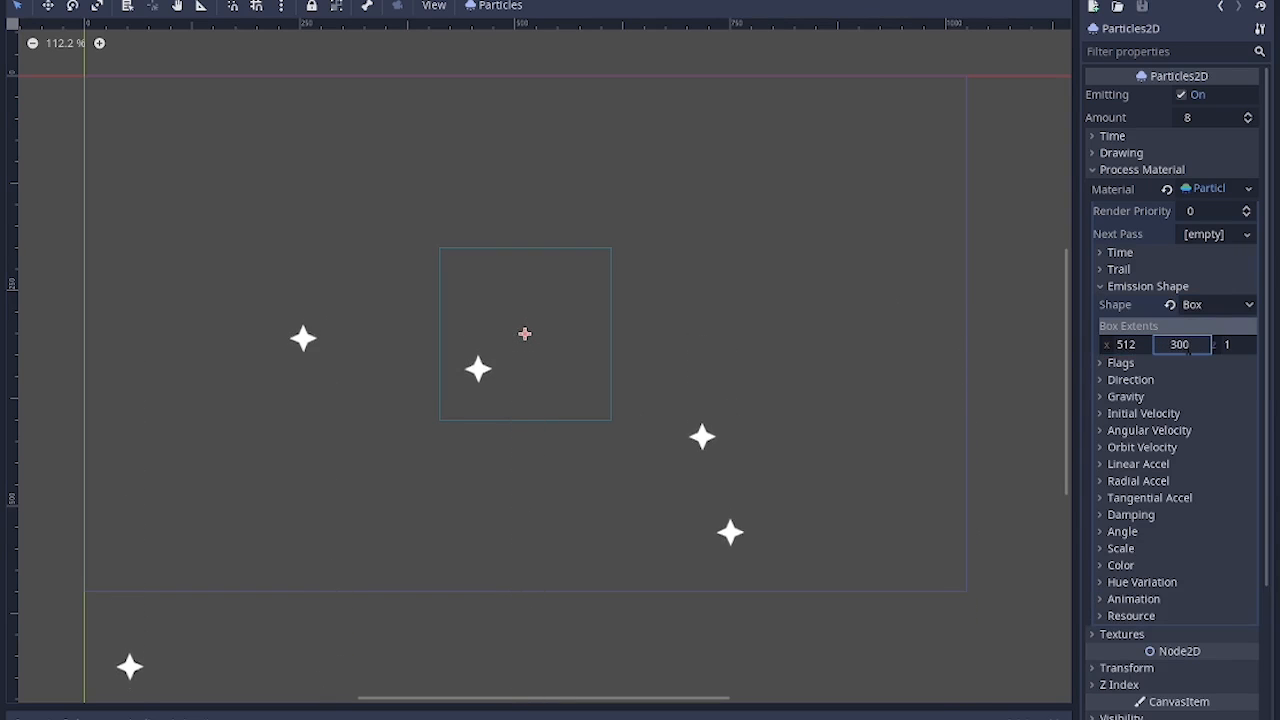
{"action": "key", "text": "Return"}
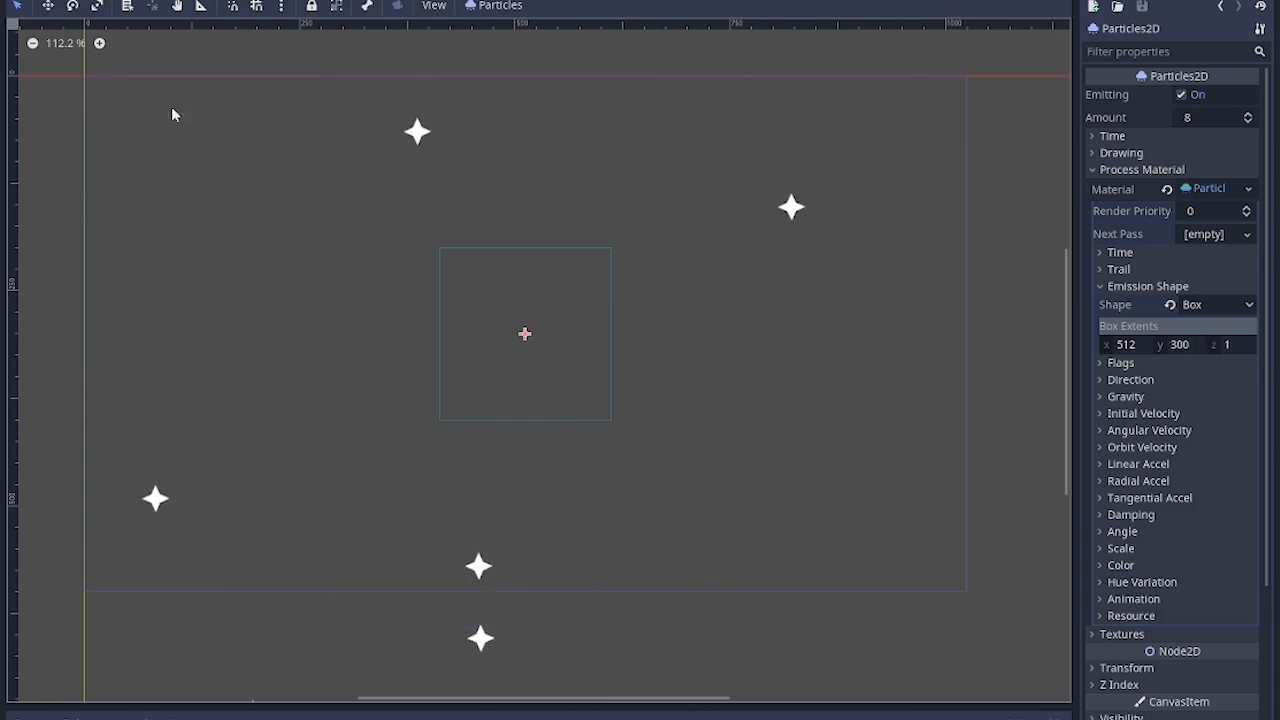
Set the y gravity of the particles' process material to 0.
{"action": "left_click", "coordinate": [1148, 286]}
{"action": "left_click", "coordinate": [1125, 337]}
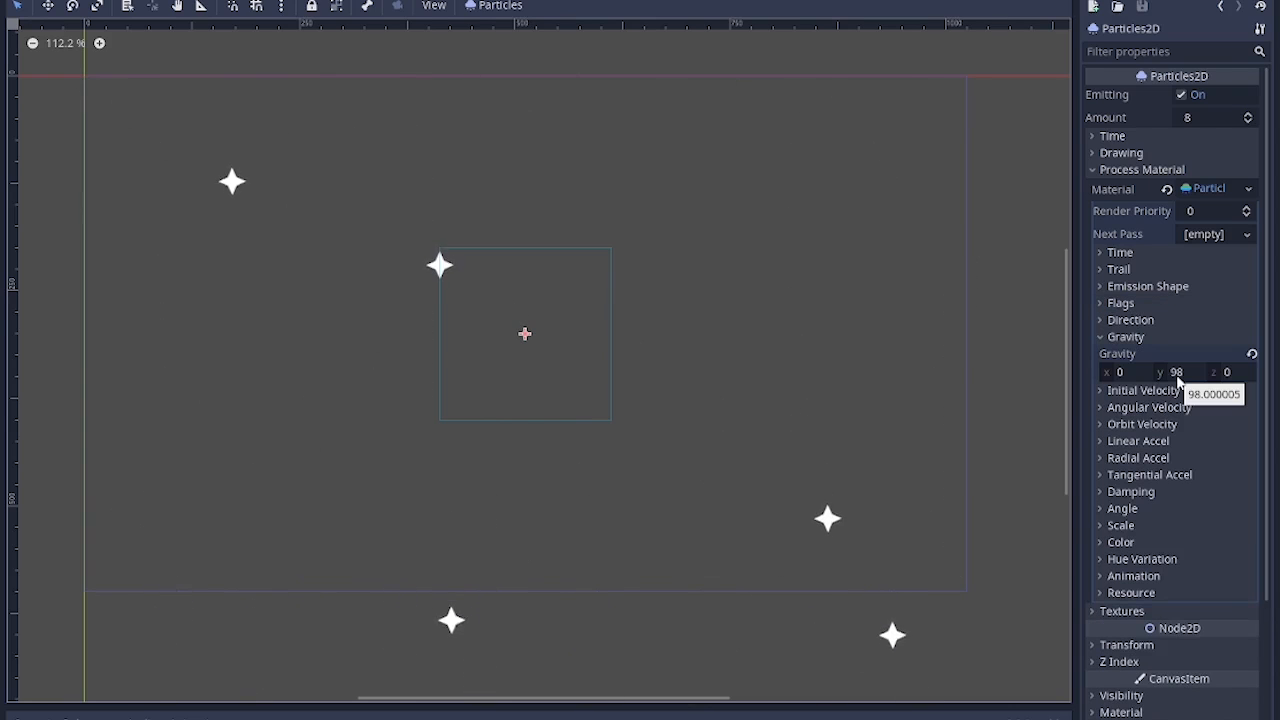
{"action": "left_click", "coordinate": [1176, 372]}
{"action": "type", "text": "0"}
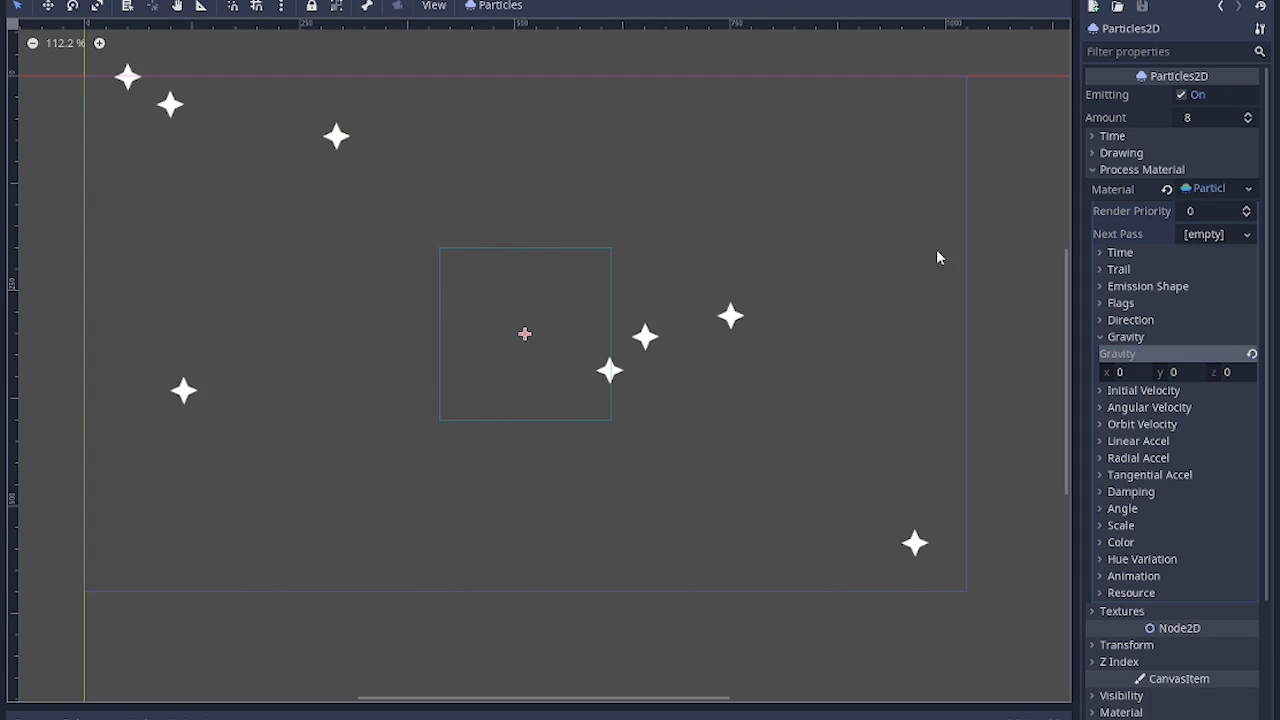
Try an initial velocity of 390.8 on the stars, check the direction settings, and reset the velocity to 0.
{"action": "left_click", "coordinate": [1126, 337]}
{"action": "left_click", "coordinate": [1143, 353]}
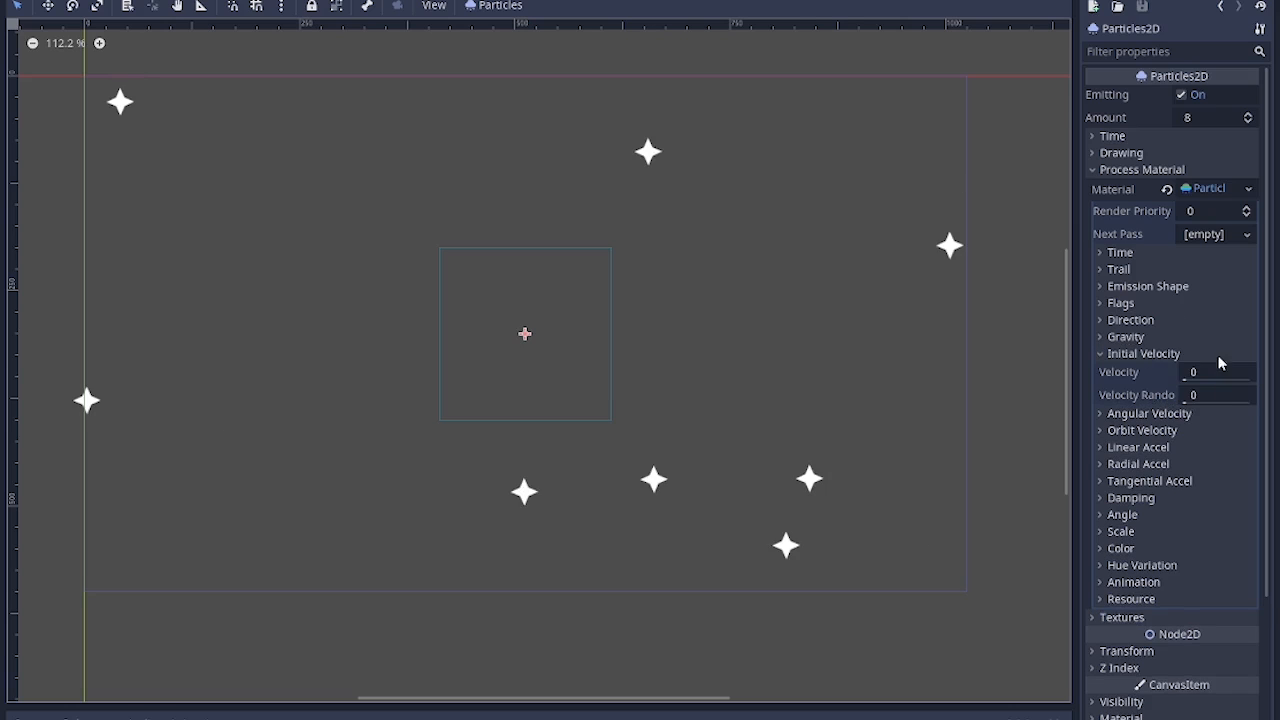
{"action": "left_click_drag", "start_coordinate": [1191, 380], "coordinate": [1211, 383]}
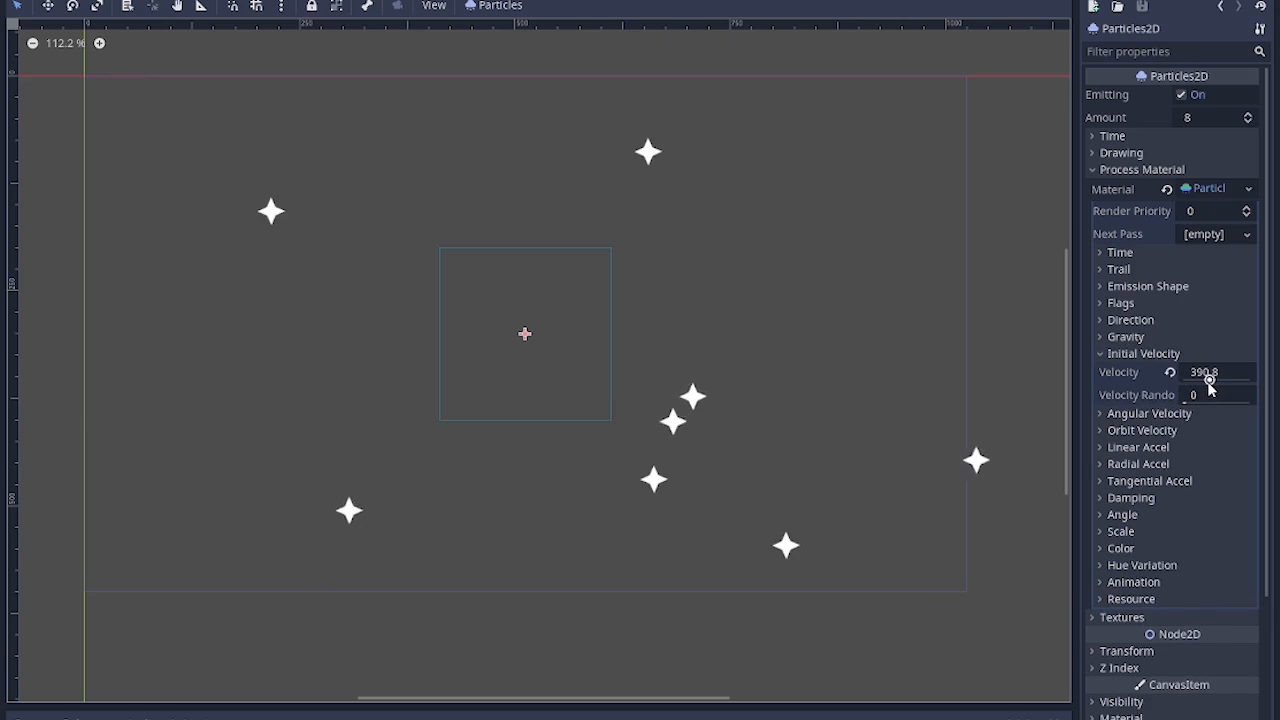
{"action": "left_click", "coordinate": [1120, 321]}
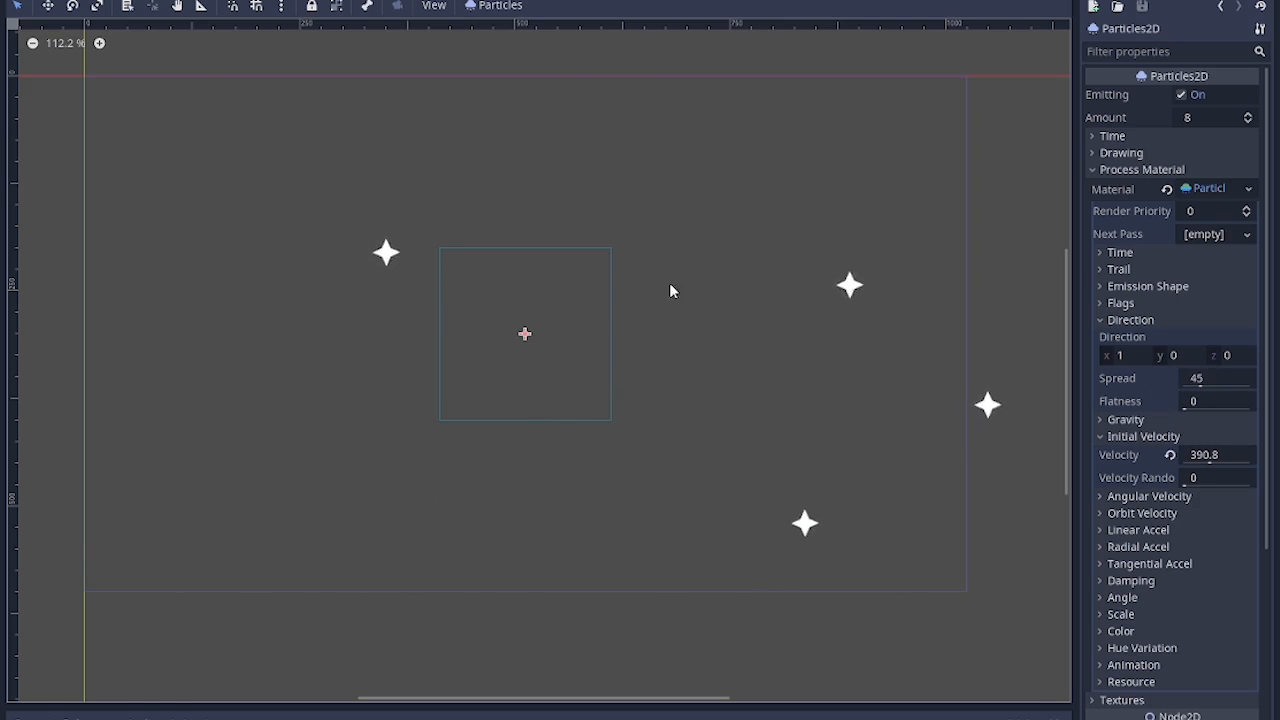
{"action": "left_click", "coordinate": [1115, 321]}
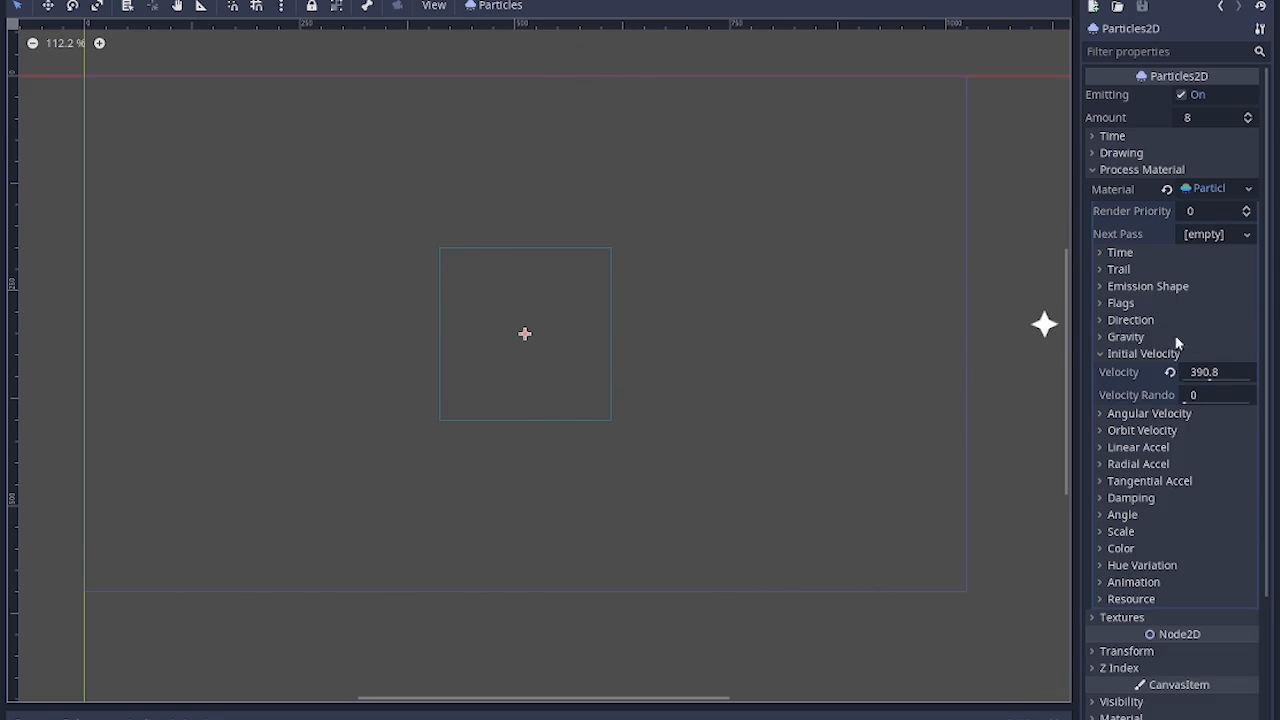
{"action": "left_click", "coordinate": [1170, 372]}
Examine the x and y direction values of the process material without changing them.
{"action": "left_click", "coordinate": [1128, 320]}
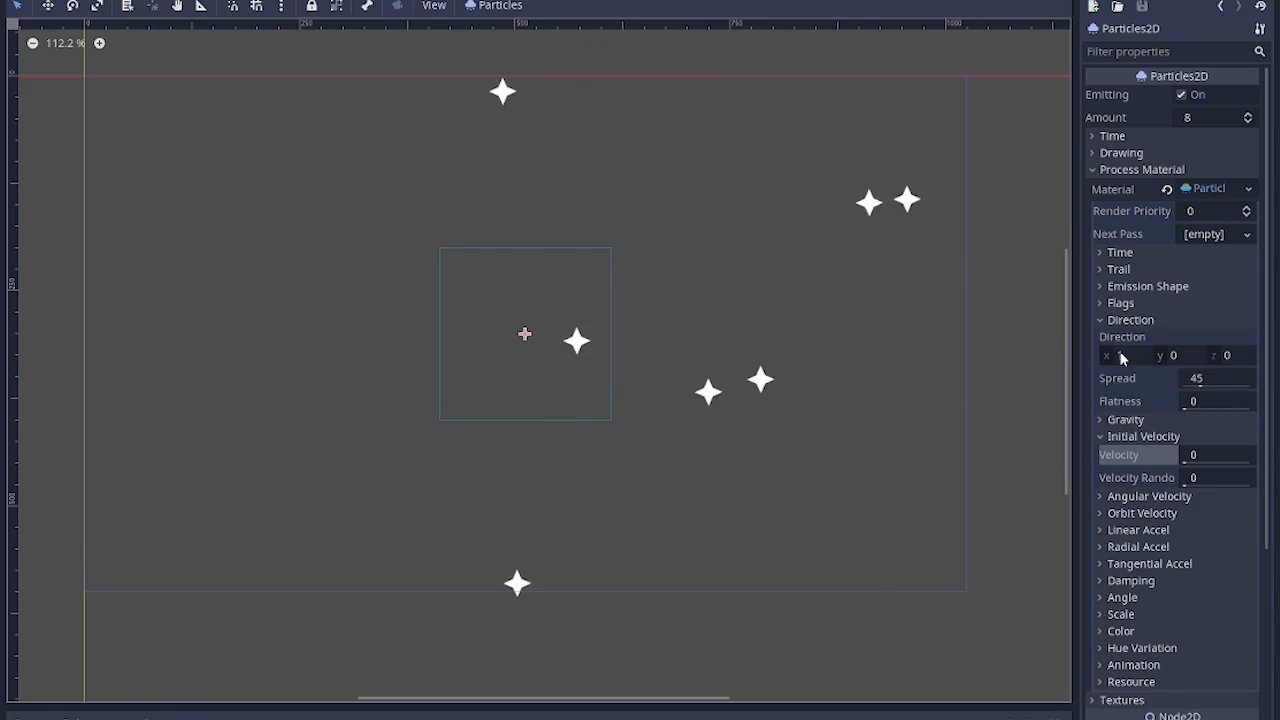
{"action": "left_click", "coordinate": [1122, 356]}
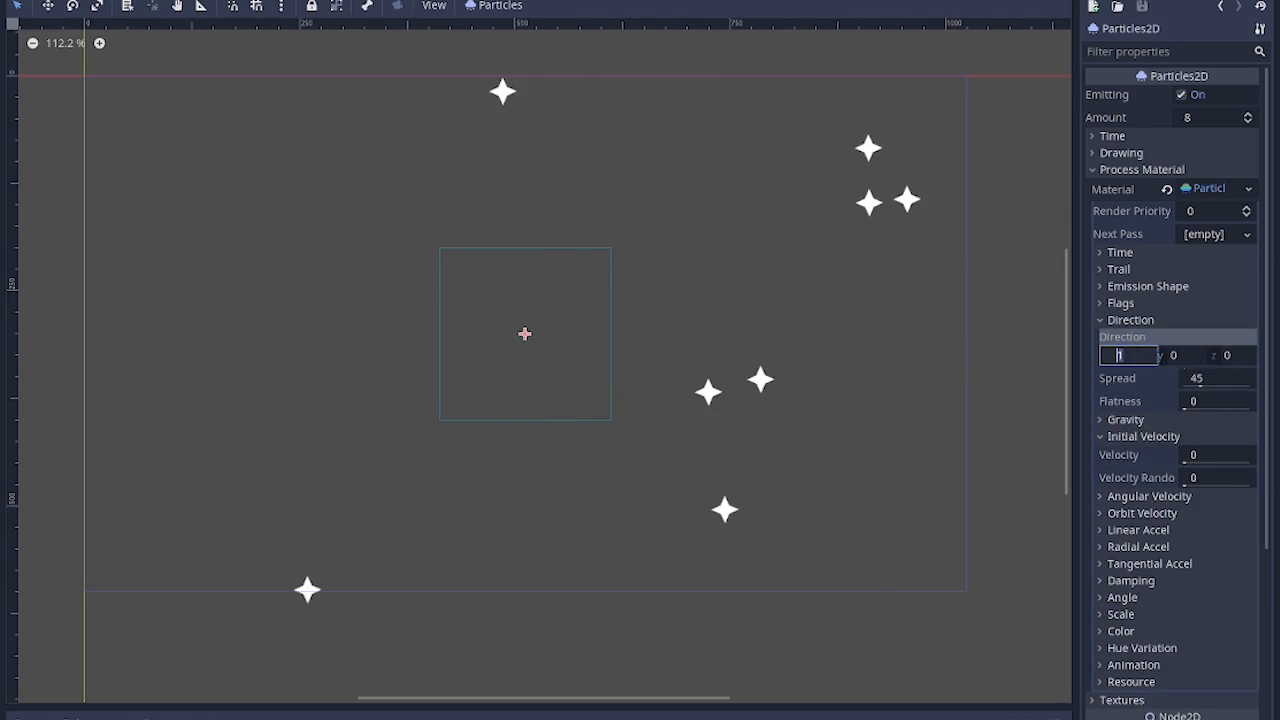
{"action": "left_click", "coordinate": [1196, 357]}
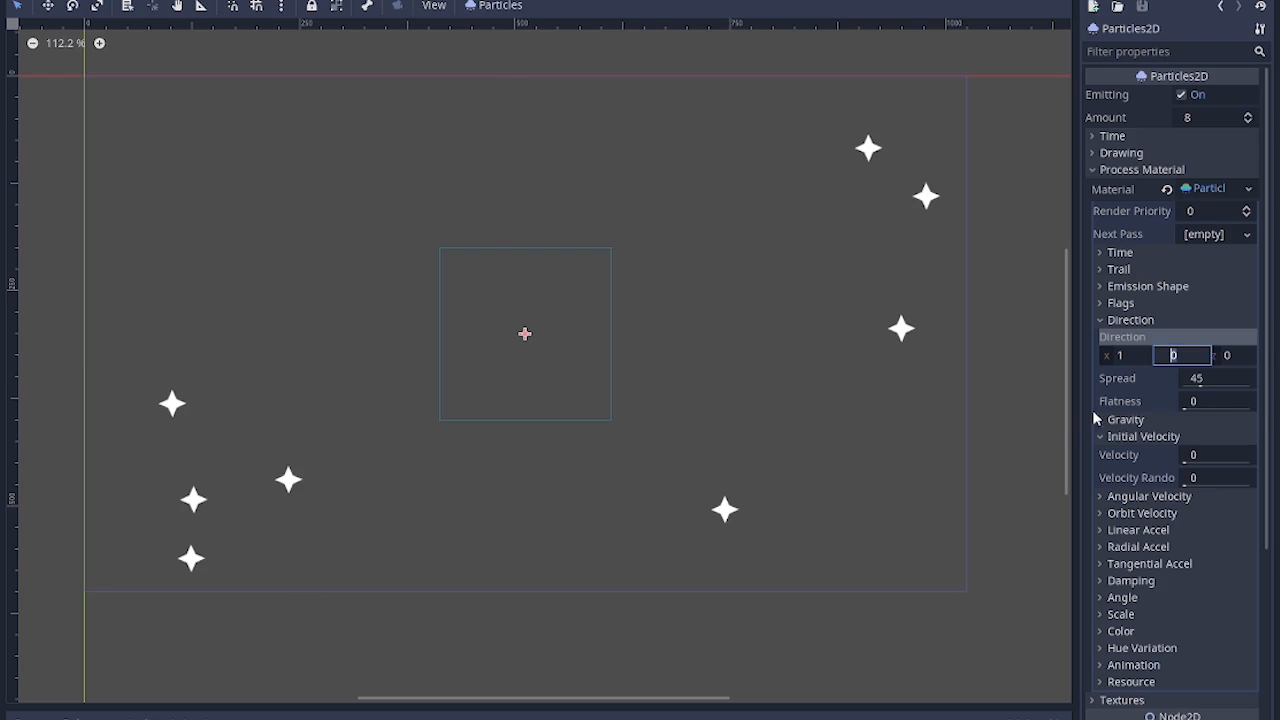
{"action": "left_click", "coordinate": [1126, 357]}
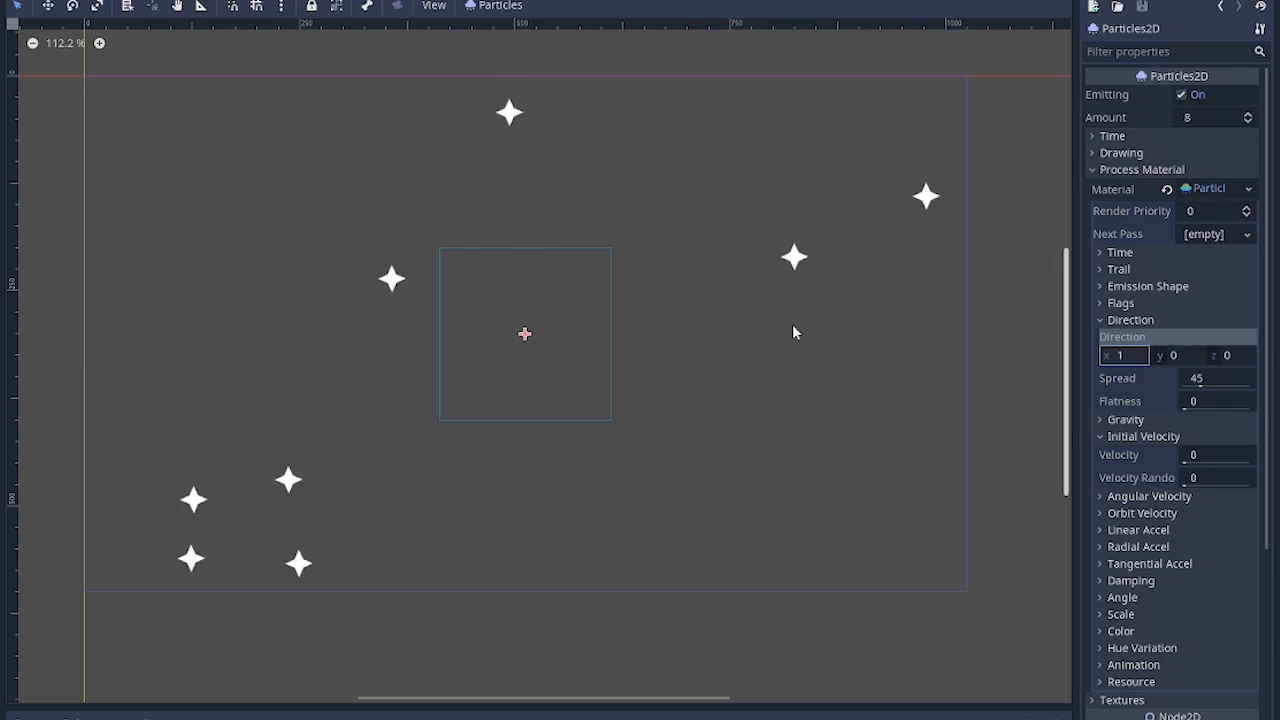
{"action": "left_click", "coordinate": [1150, 322]}
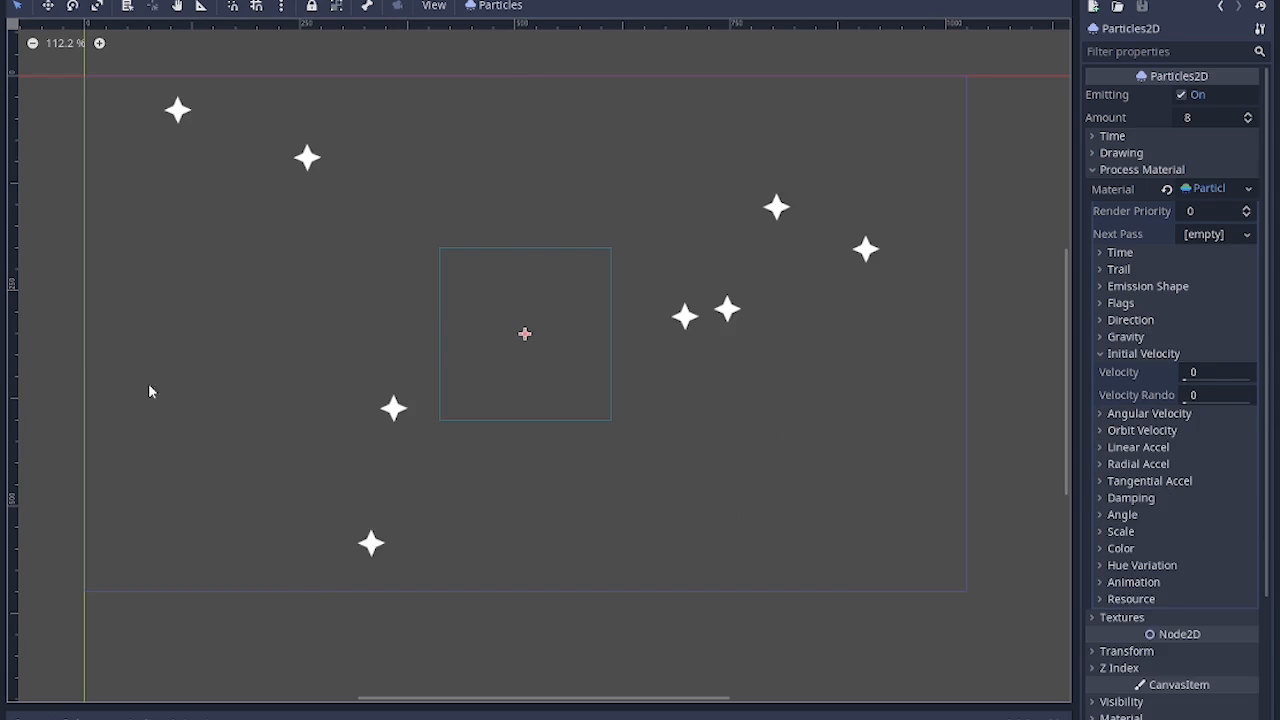
{"action": "left_click", "coordinate": [1162, 356]}
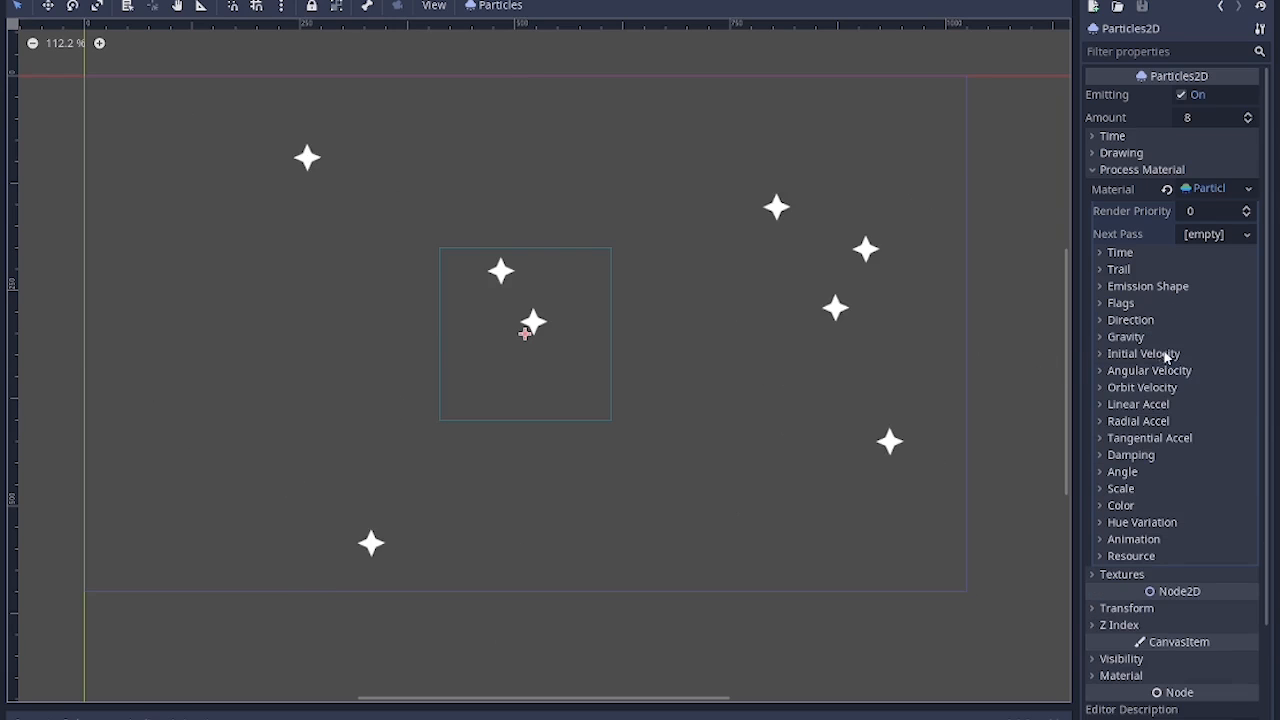
Set the particles' angular velocity to 50 and its velocity randomness to 1.
{"action": "left_click", "coordinate": [1121, 372]}
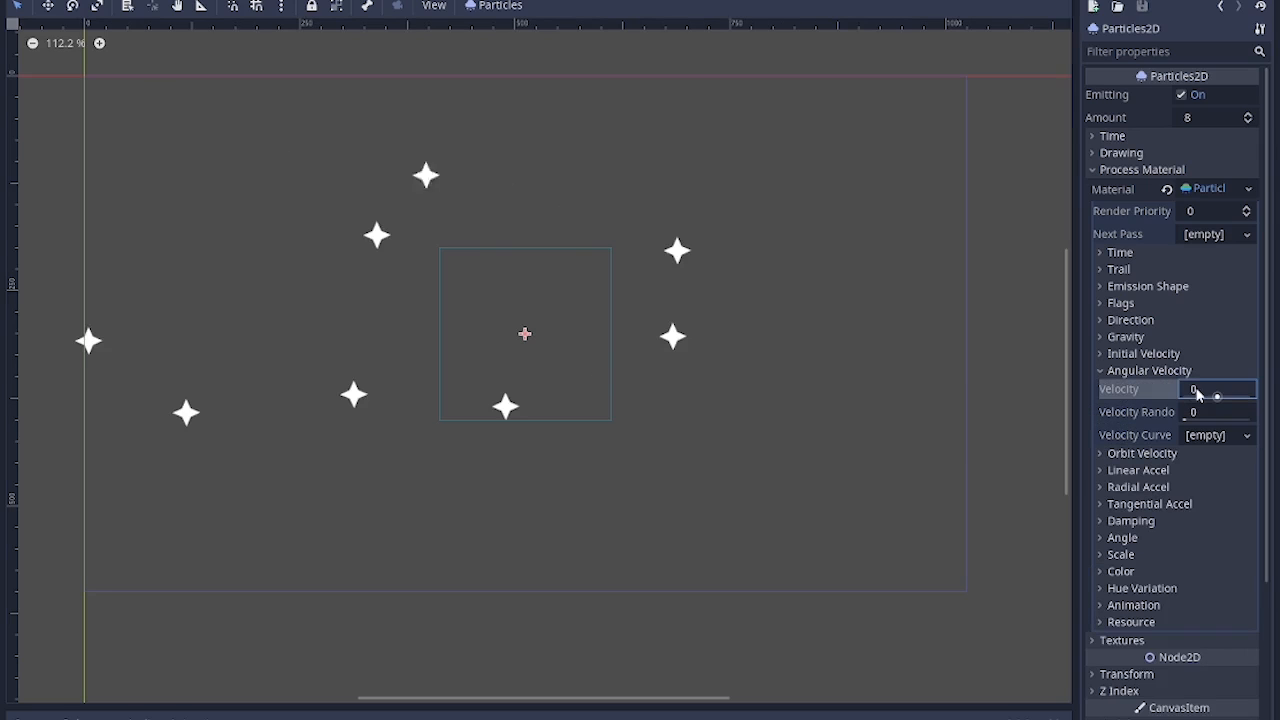
{"action": "type", "text": "50"}
{"action": "key", "text": "Return"}
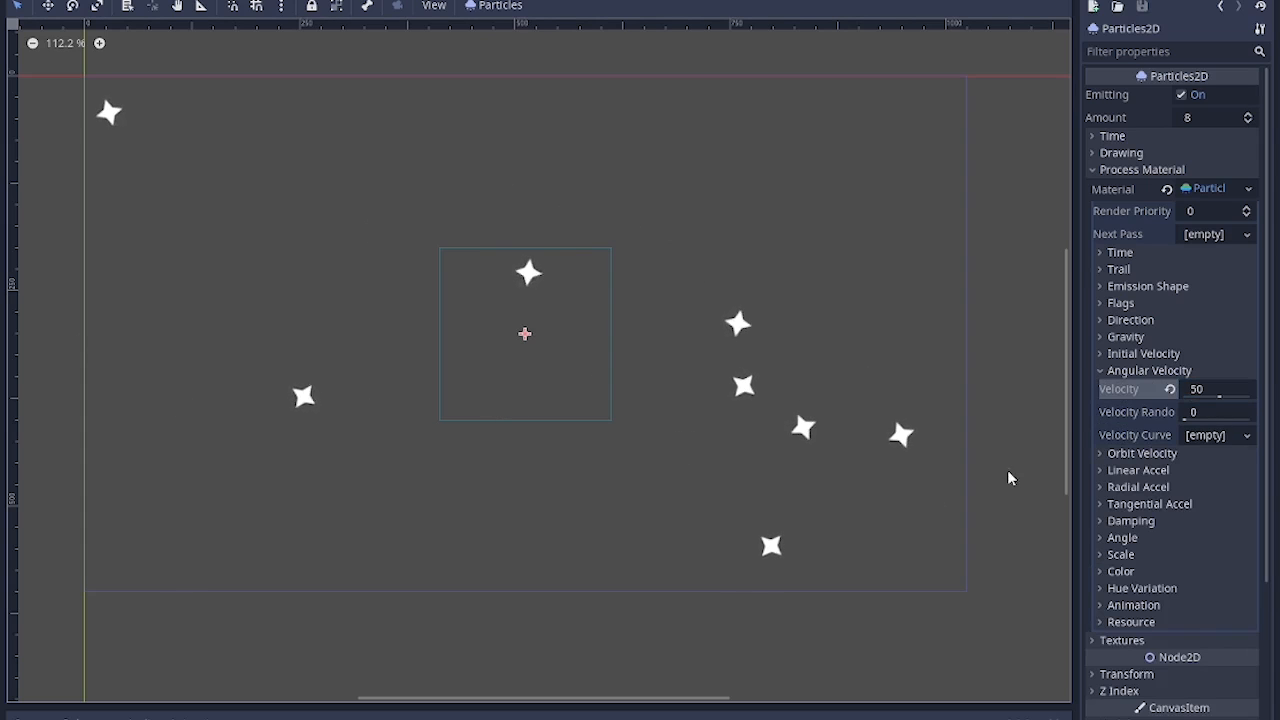
{"action": "left_click", "coordinate": [1210, 412]}
{"action": "type", "text": "1"}
{"action": "key", "text": "Return"}
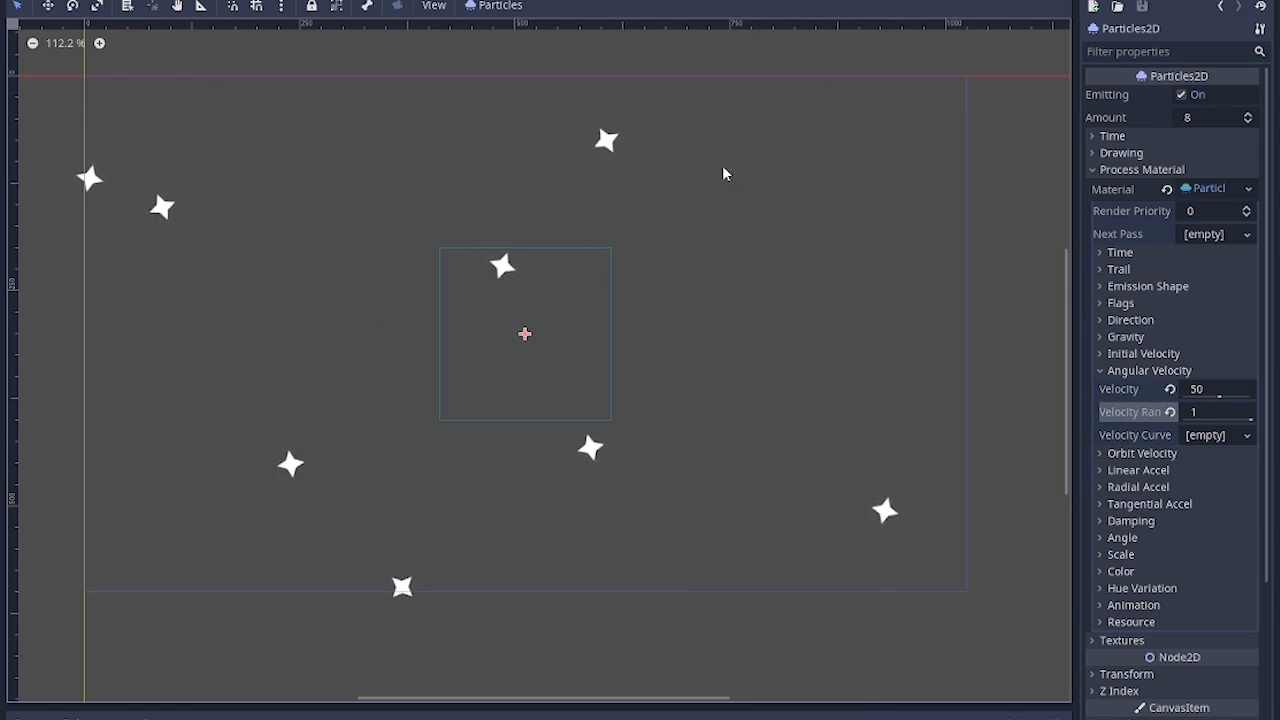
Try an orbit velocity of 0.31 on the stars and set it back to 0.
{"action": "left_click", "coordinate": [1130, 370]}
{"action": "left_click", "coordinate": [1127, 403]}
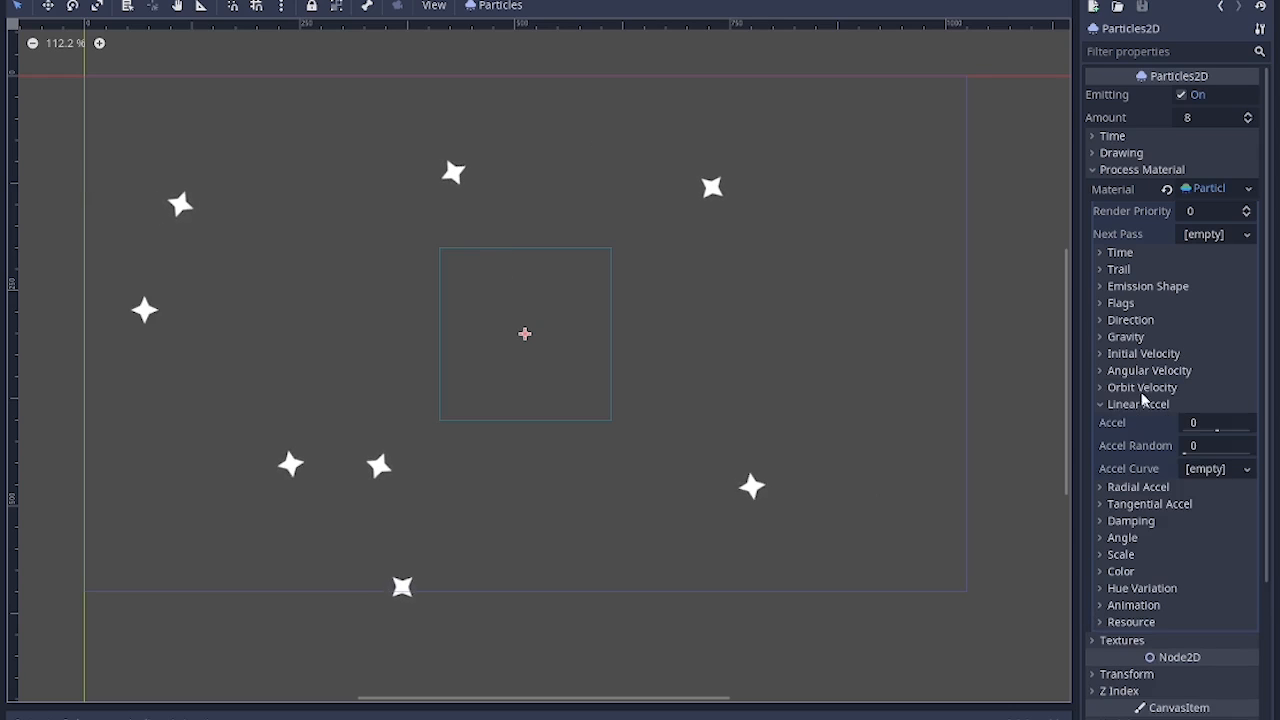
{"action": "left_click", "coordinate": [1142, 388]}
{"action": "left_click_drag", "start_coordinate": [1200, 403], "coordinate": [1212, 405]}
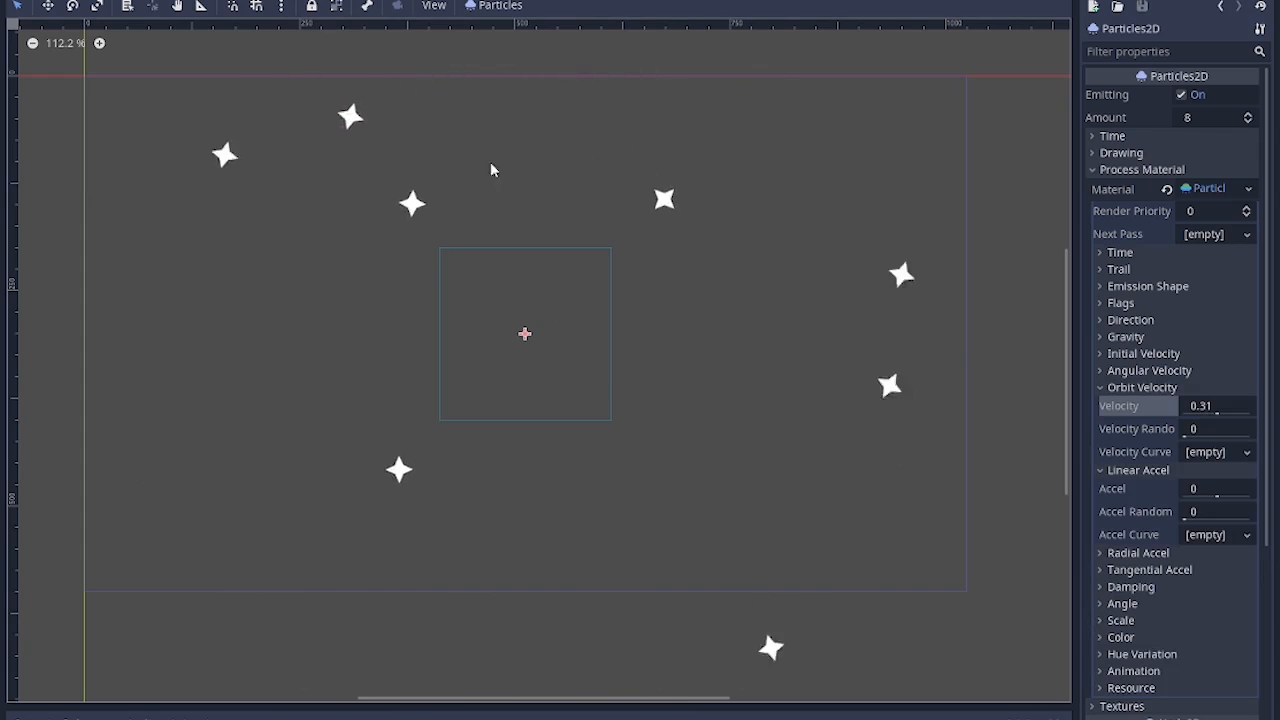
{"action": "left_click", "coordinate": [1226, 408]}
{"action": "type", "text": "0"}
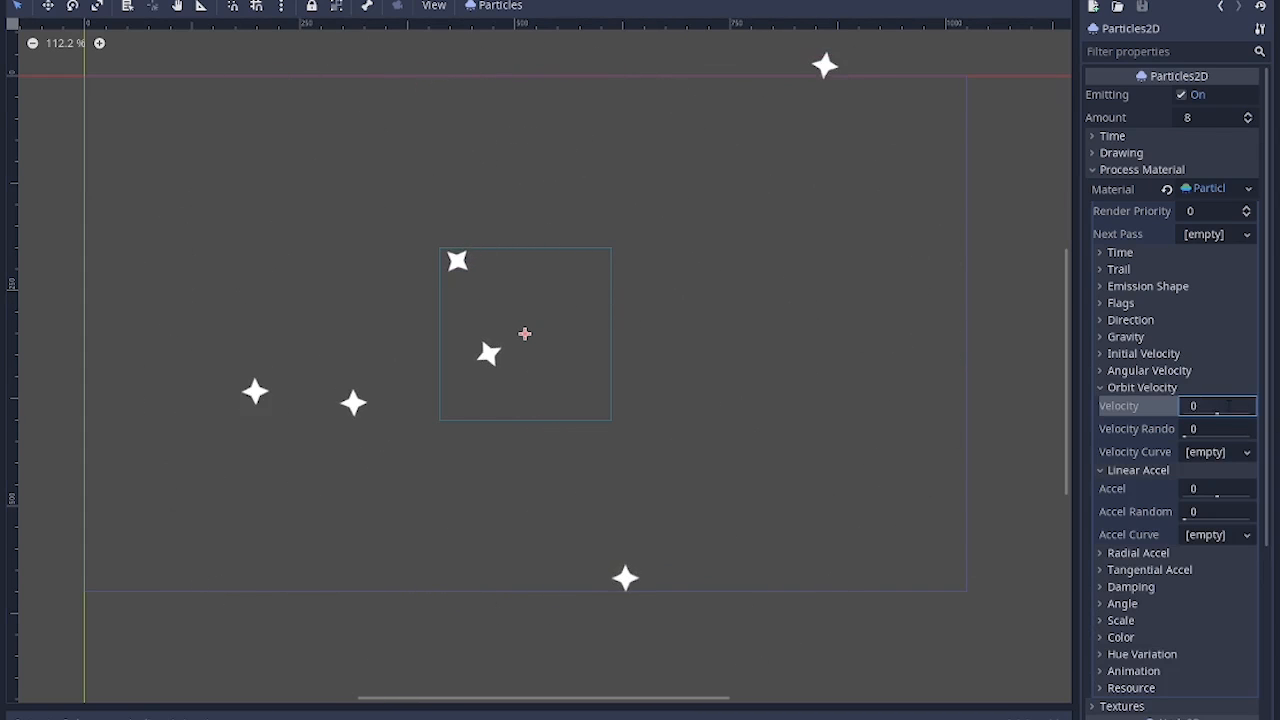
{"action": "left_click", "coordinate": [1177, 387]}
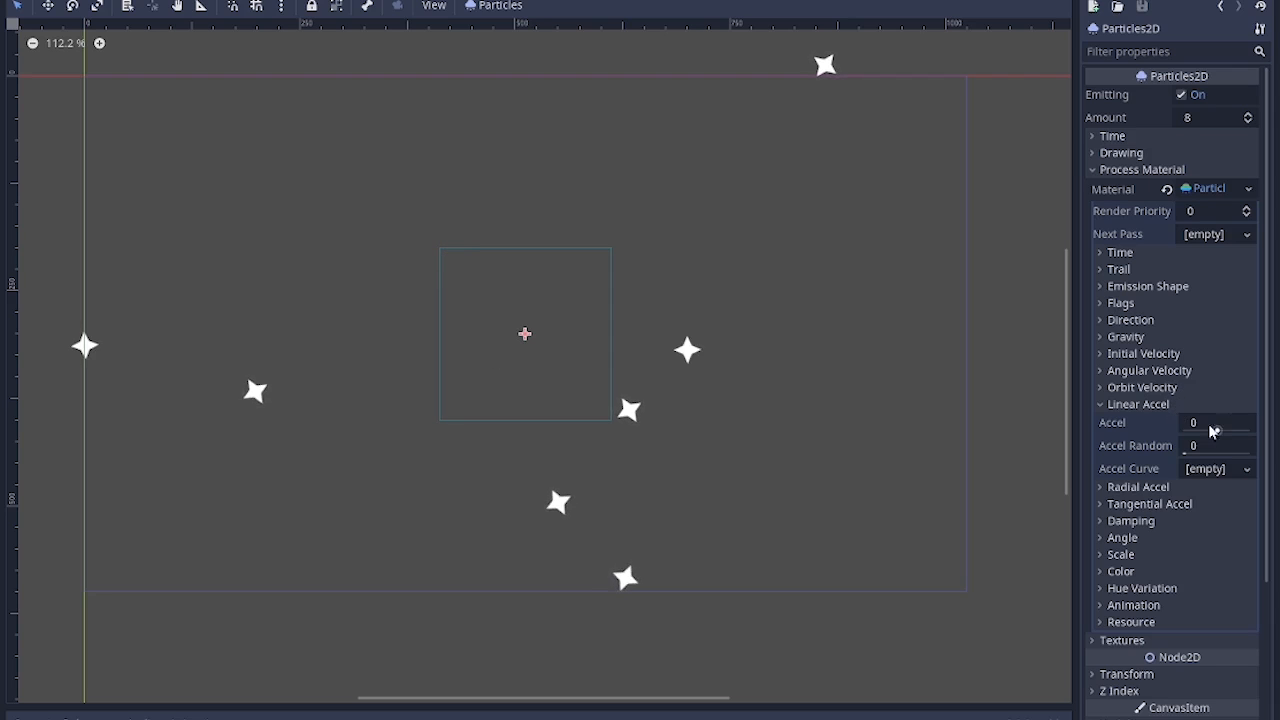
Try a linear acceleration of 39.08 together with a y gravity of 98, and return both values to 0.
{"action": "left_click_drag", "start_coordinate": [1220, 428], "coordinate": [1231, 429]}
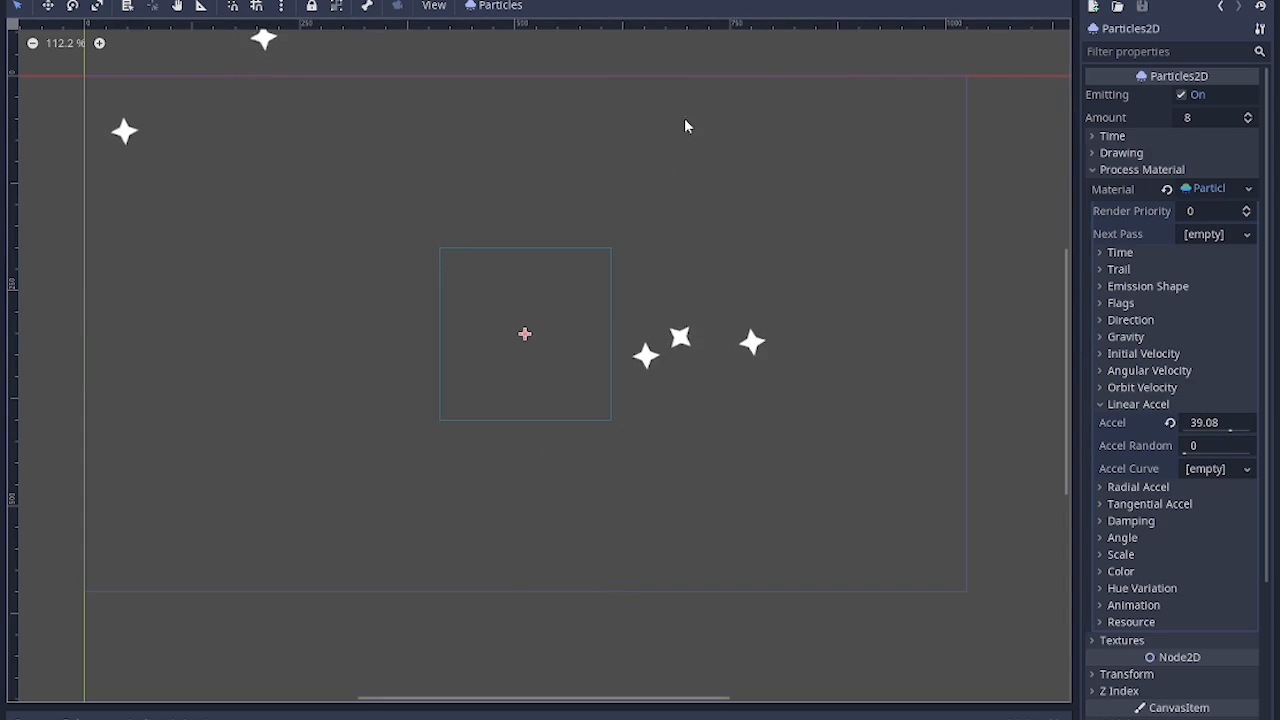
{"action": "left_click", "coordinate": [1097, 337]}
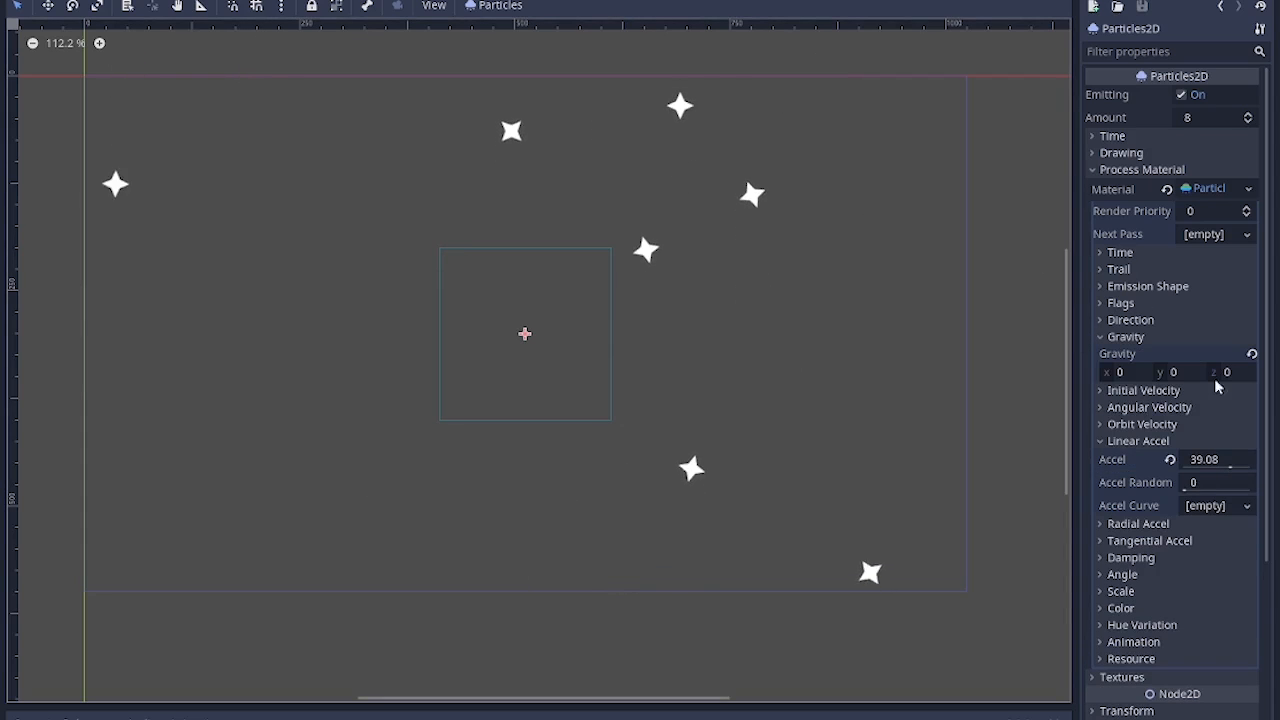
{"action": "left_click", "coordinate": [1174, 372]}
{"action": "type", "text": "98"}
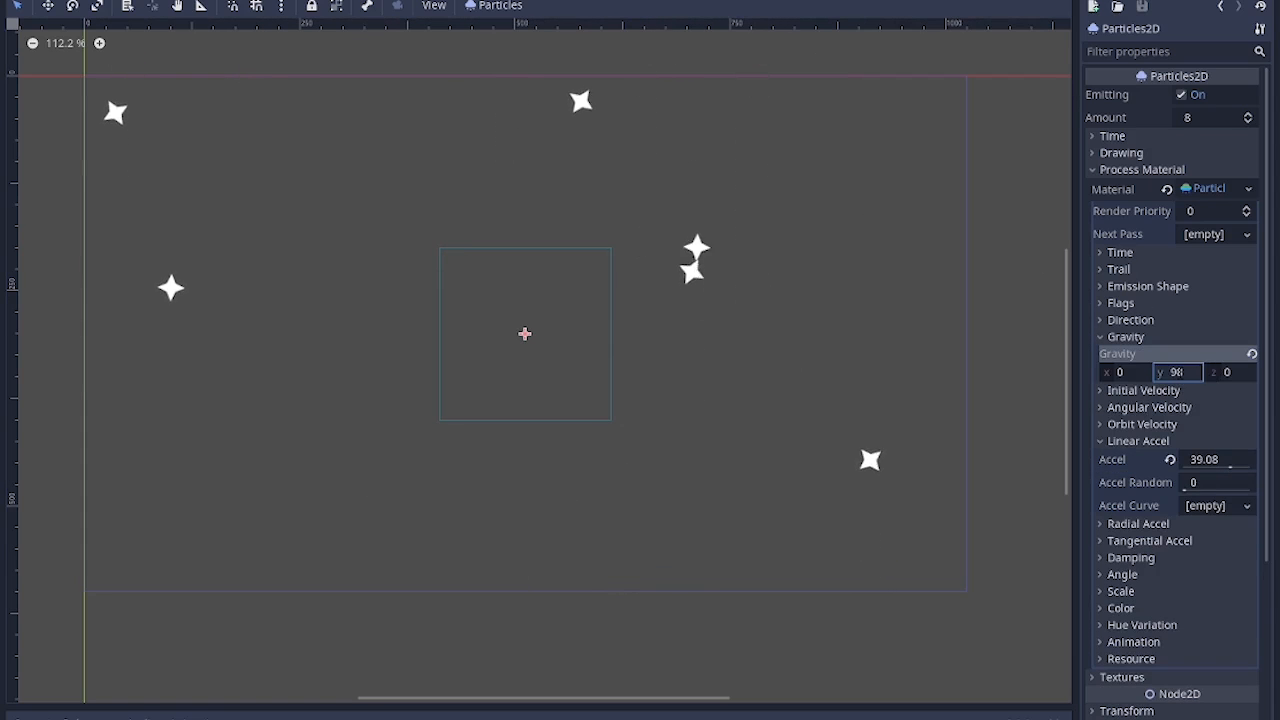
{"action": "key", "text": "Return"}
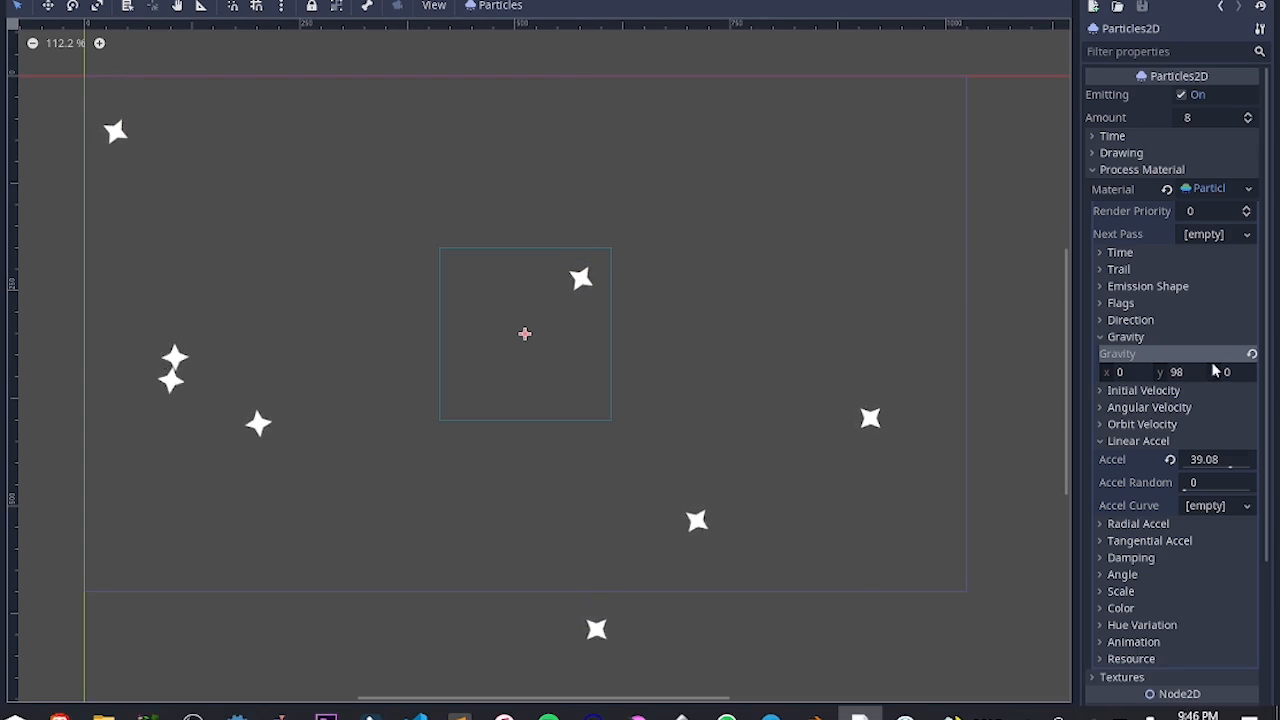
{"action": "left_click", "coordinate": [1177, 372]}
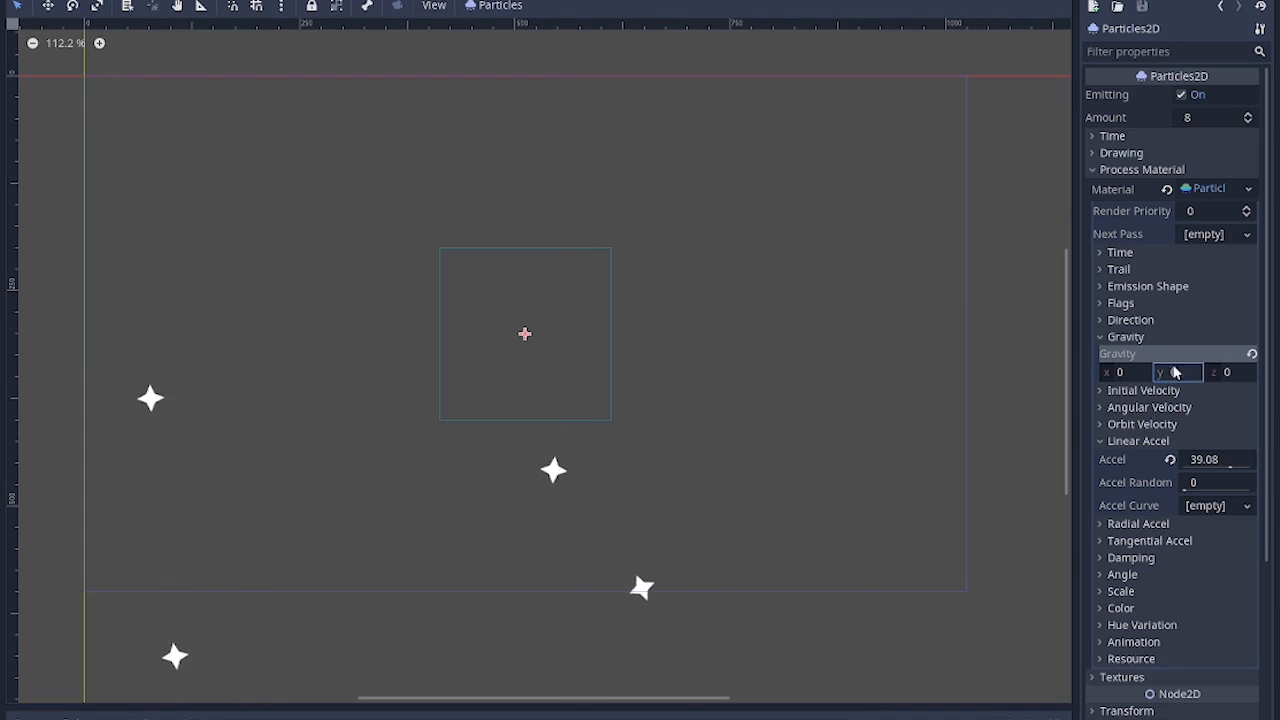
{"action": "left_click", "coordinate": [1145, 337]}
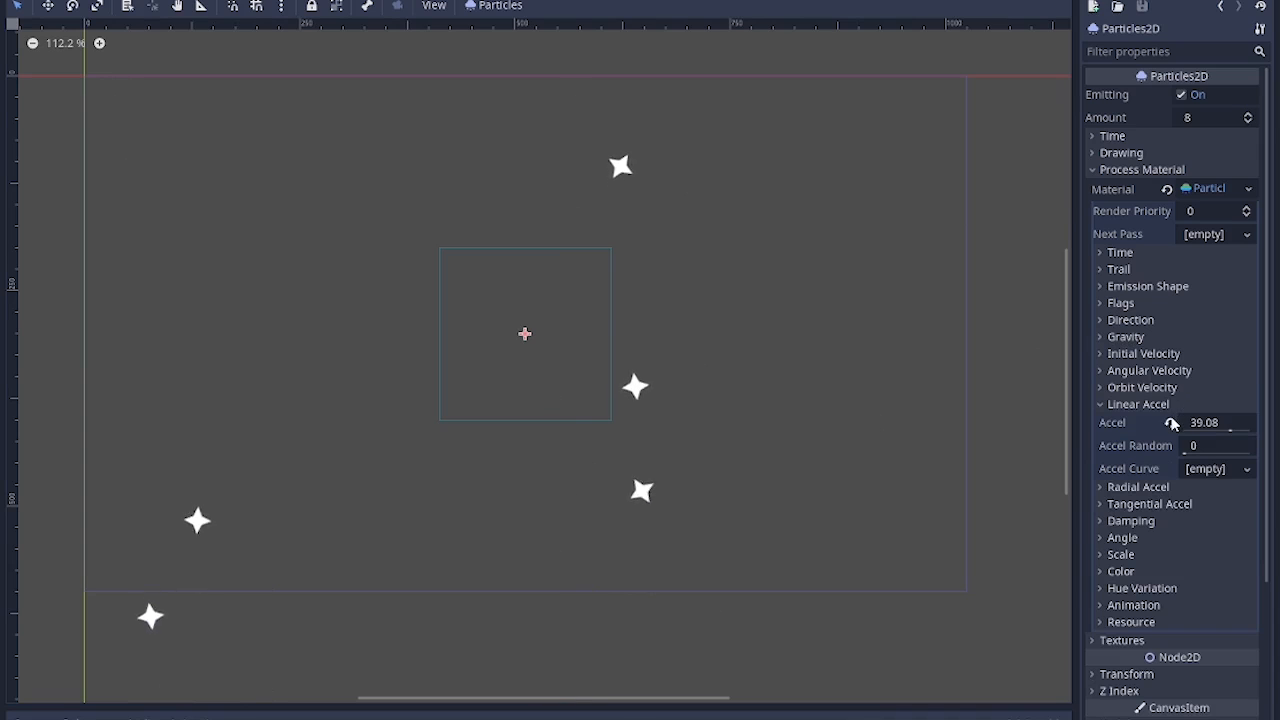
{"action": "left_click", "coordinate": [1170, 422]}
{"action": "left_click", "coordinate": [1130, 404]}
Try a radial acceleration on the stars and return it to 0.
{"action": "left_click", "coordinate": [1138, 421]}
{"action": "left_click_drag", "start_coordinate": [1214, 440], "coordinate": [1240, 440]}
{"action": "left_click", "coordinate": [1194, 441]}
{"action": "type", "text": "50"}
{"action": "key", "text": "Return"}
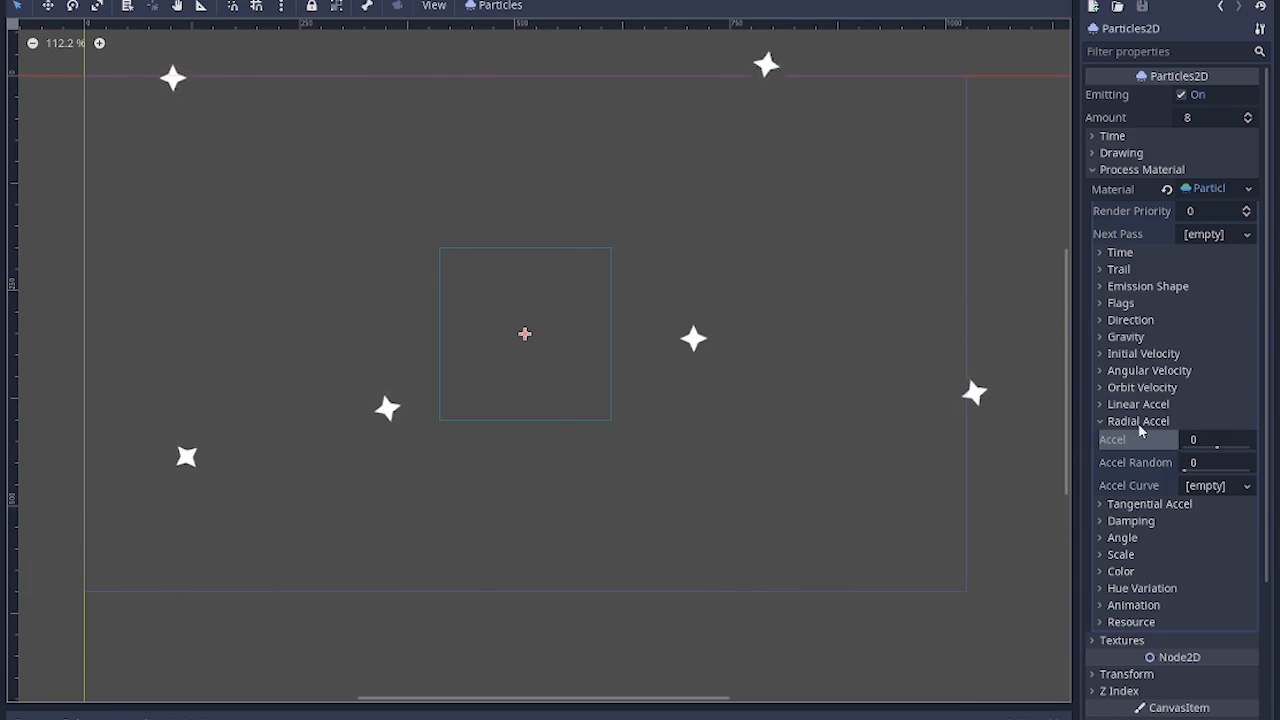
{"action": "left_click", "coordinate": [1138, 421]}
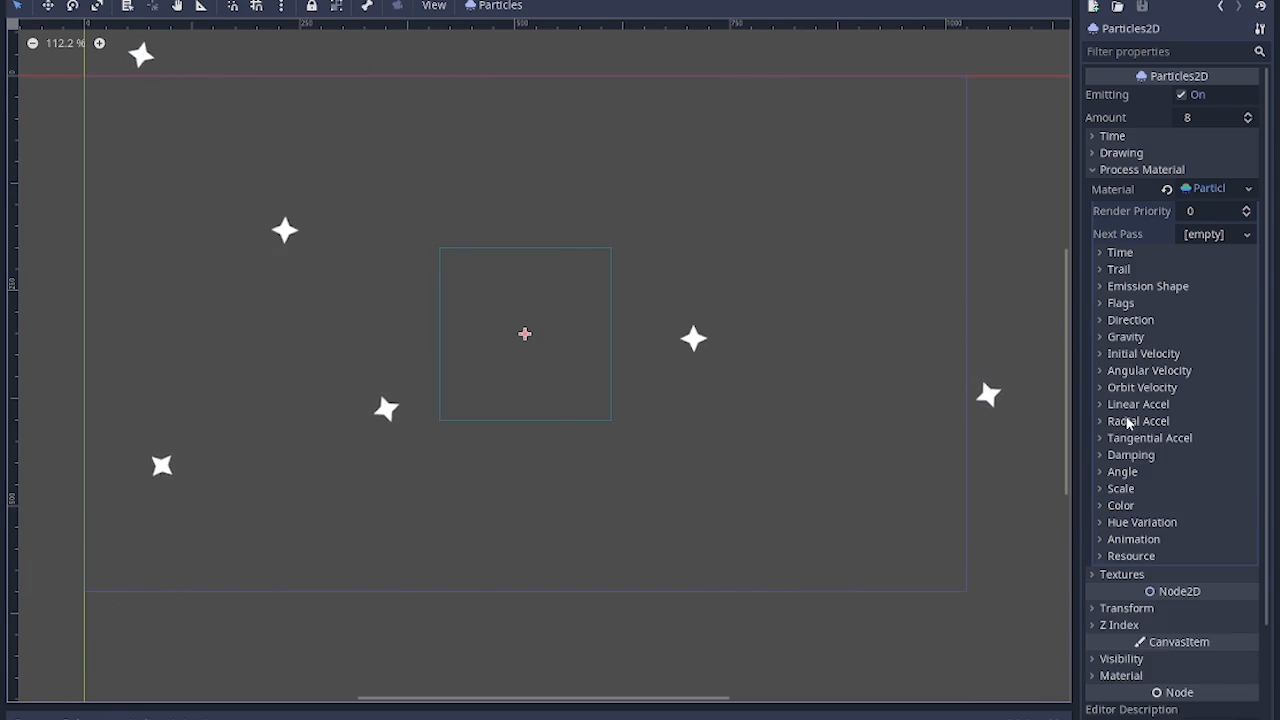
Create a new CurveTexture as the particles' scale curve and open its curve for editing.
{"action": "left_click", "coordinate": [1112, 489]}
{"action": "left_click", "coordinate": [1190, 507]}
{"action": "left_click", "coordinate": [1203, 556]}
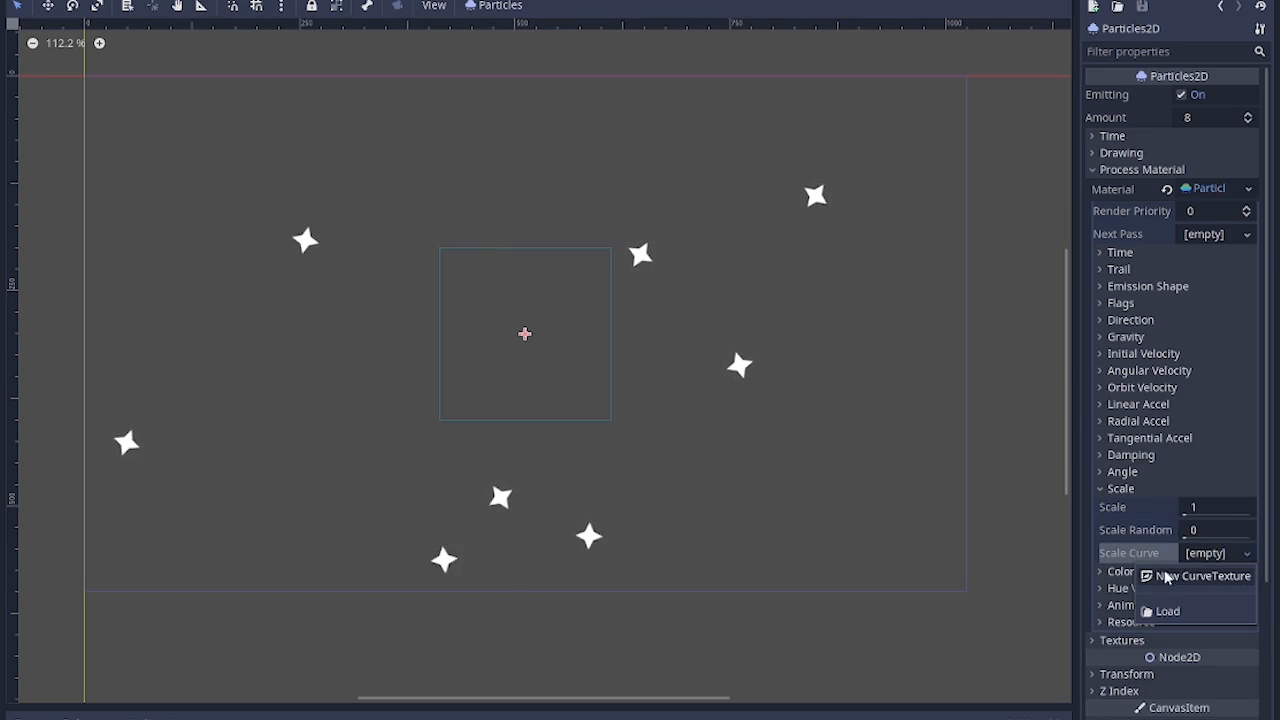
{"action": "left_click", "coordinate": [1174, 580]}
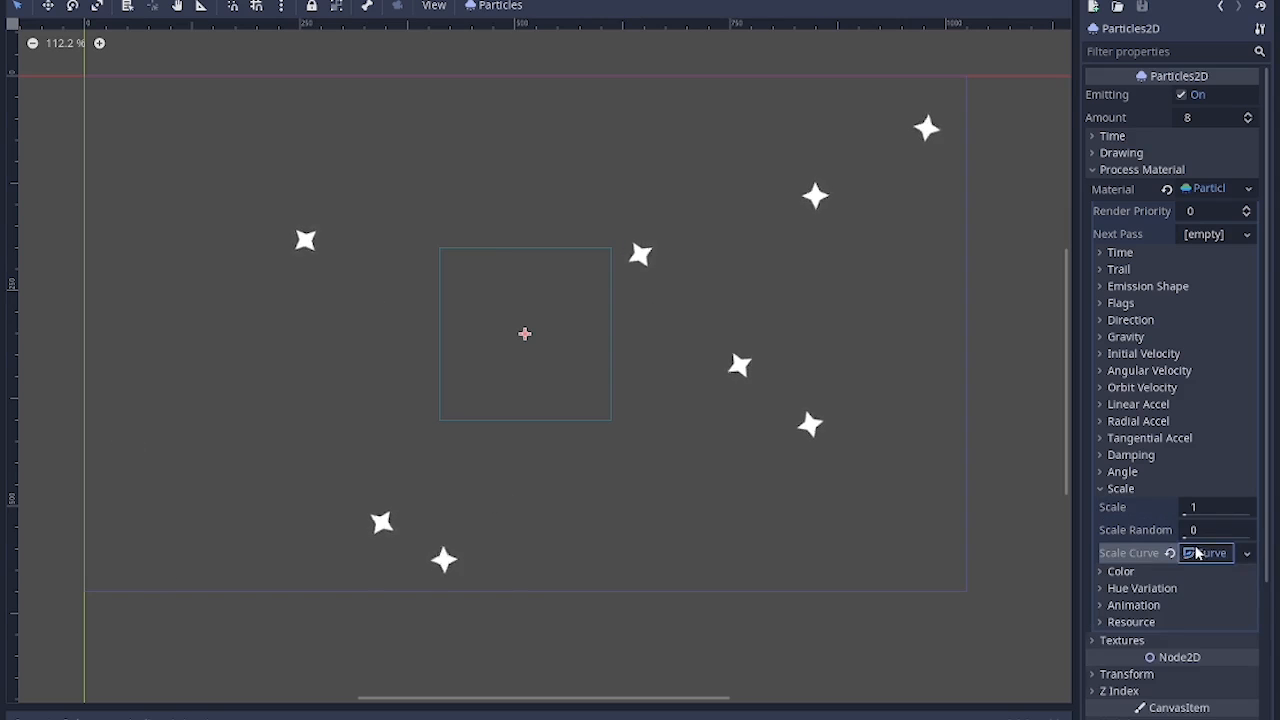
{"action": "left_click", "coordinate": [1205, 555]}
{"action": "left_click", "coordinate": [1205, 612]}
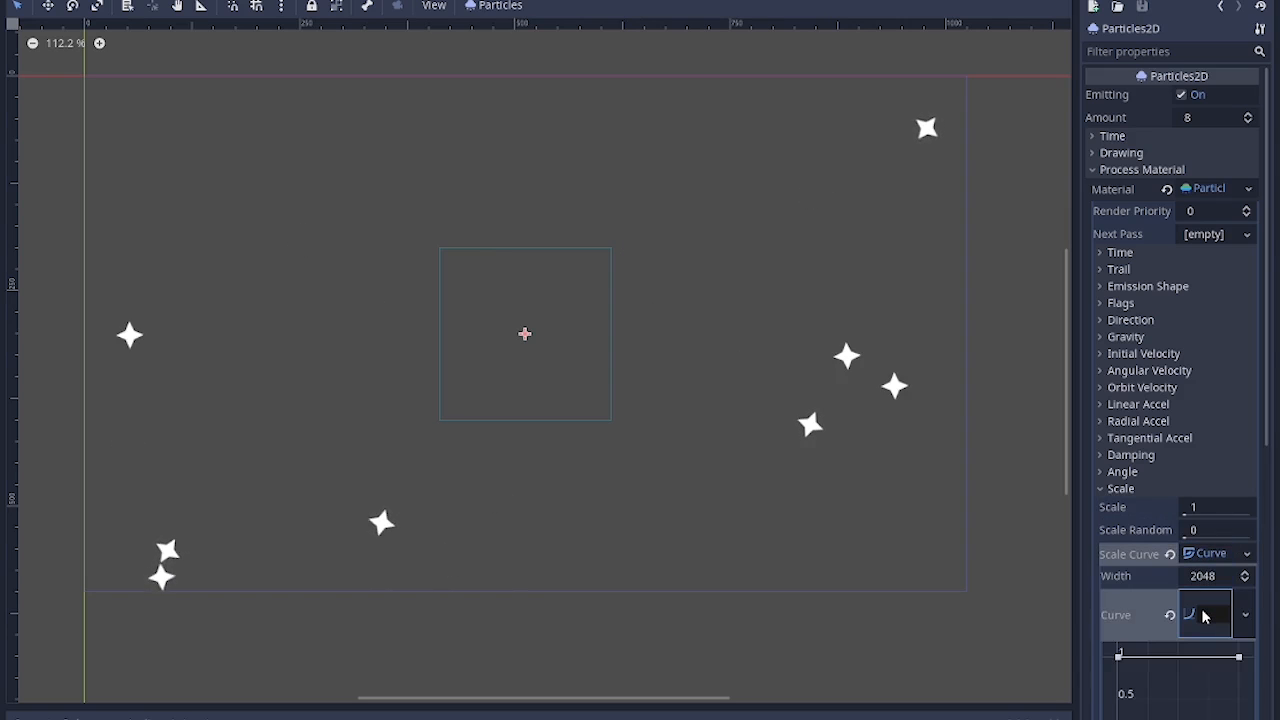
Lower the start point of the scale curve to 0 and add a point at about 0.3 along the curve.
{"action": "scroll", "coordinate": [1204, 612], "scroll_direction": "down", "scroll_amount": 5}
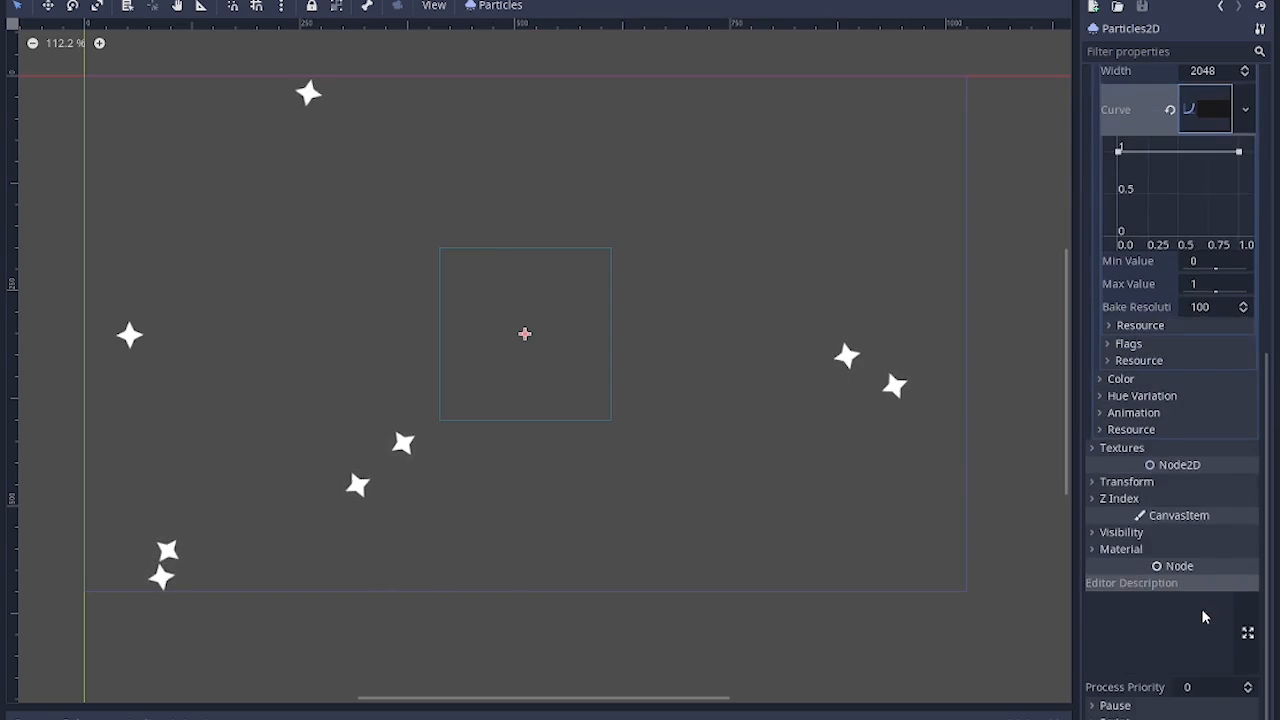
{"action": "scroll", "coordinate": [1201, 608], "scroll_direction": "up", "scroll_amount": 3}
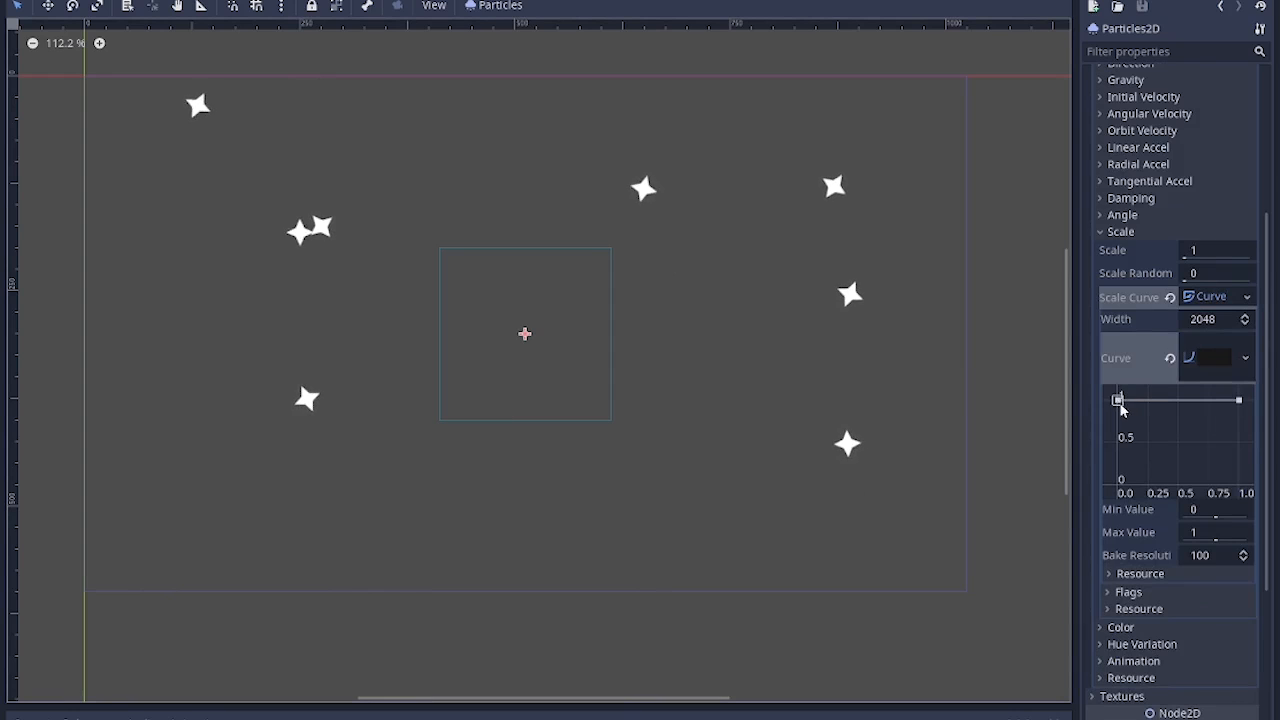
{"action": "left_click_drag", "start_coordinate": [1117, 400], "coordinate": [1120, 483]}
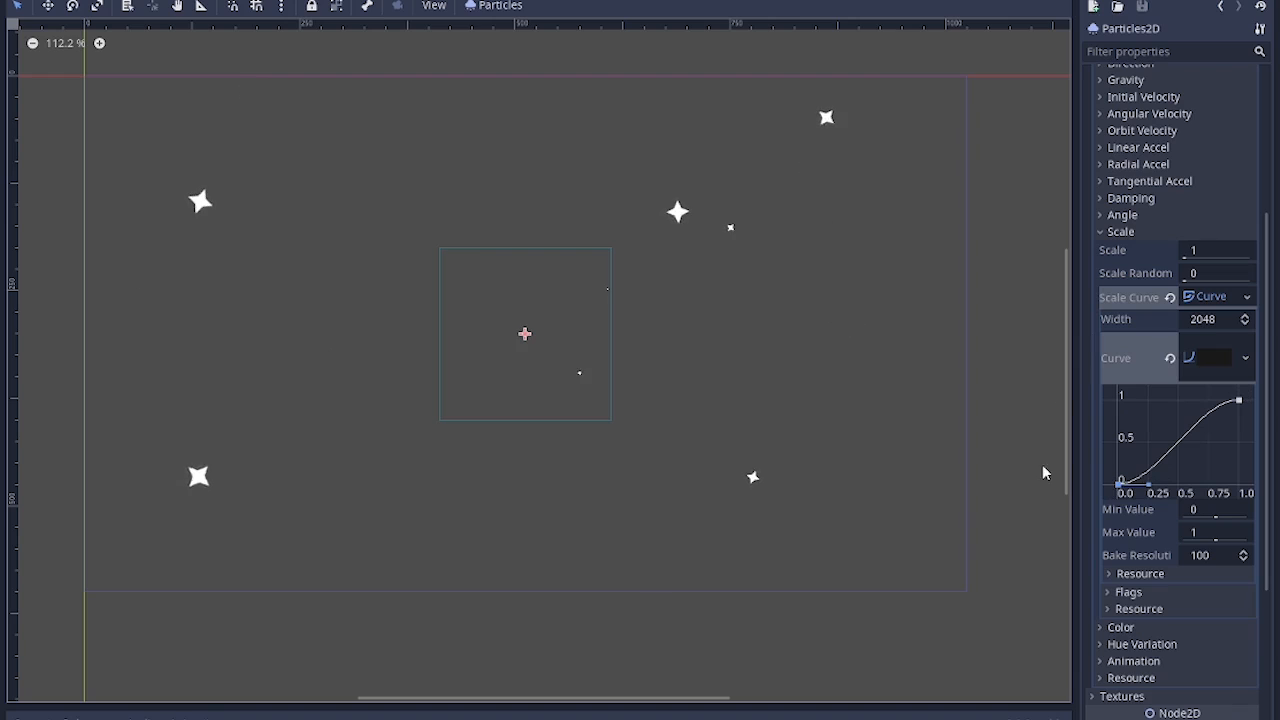
{"action": "right_click", "coordinate": [1157, 474]}
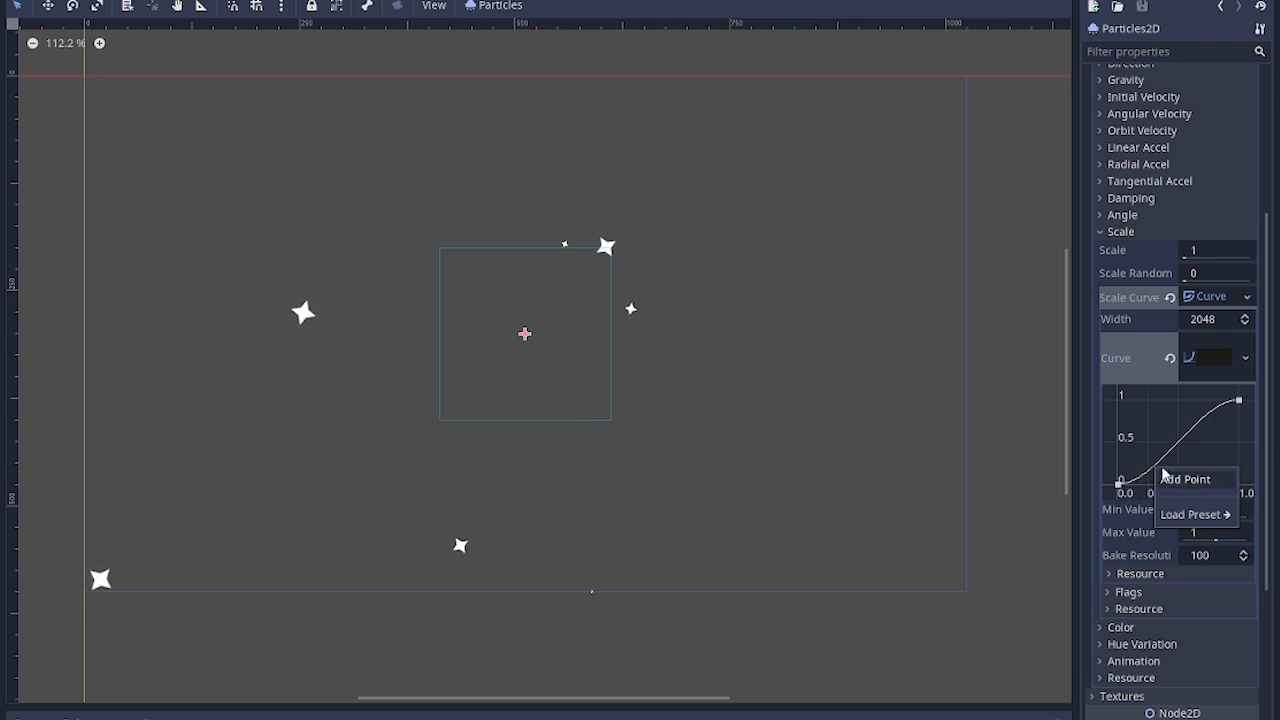
{"action": "left_click", "coordinate": [1166, 481]}
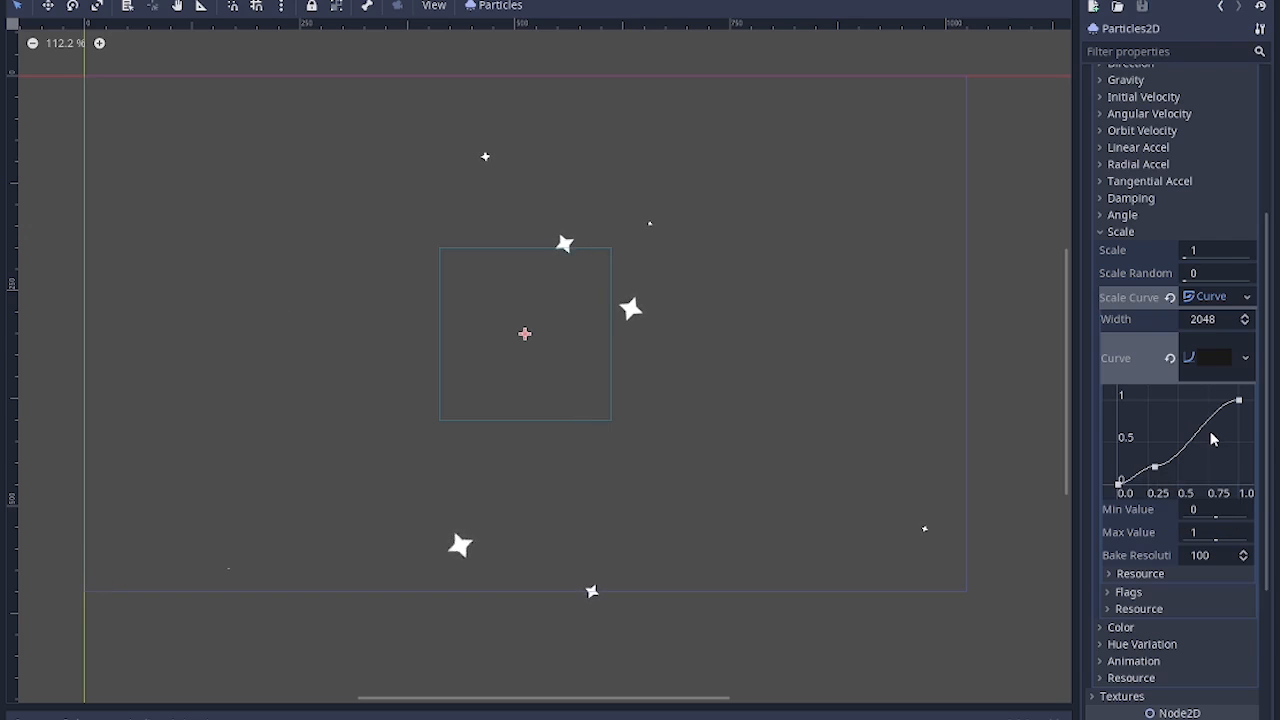
Add a point at about 0.75 along the scale curve, lower the end point to 0 and raise both inner points to 1.
{"action": "right_click", "coordinate": [1212, 439]}
{"action": "left_click", "coordinate": [1218, 450]}
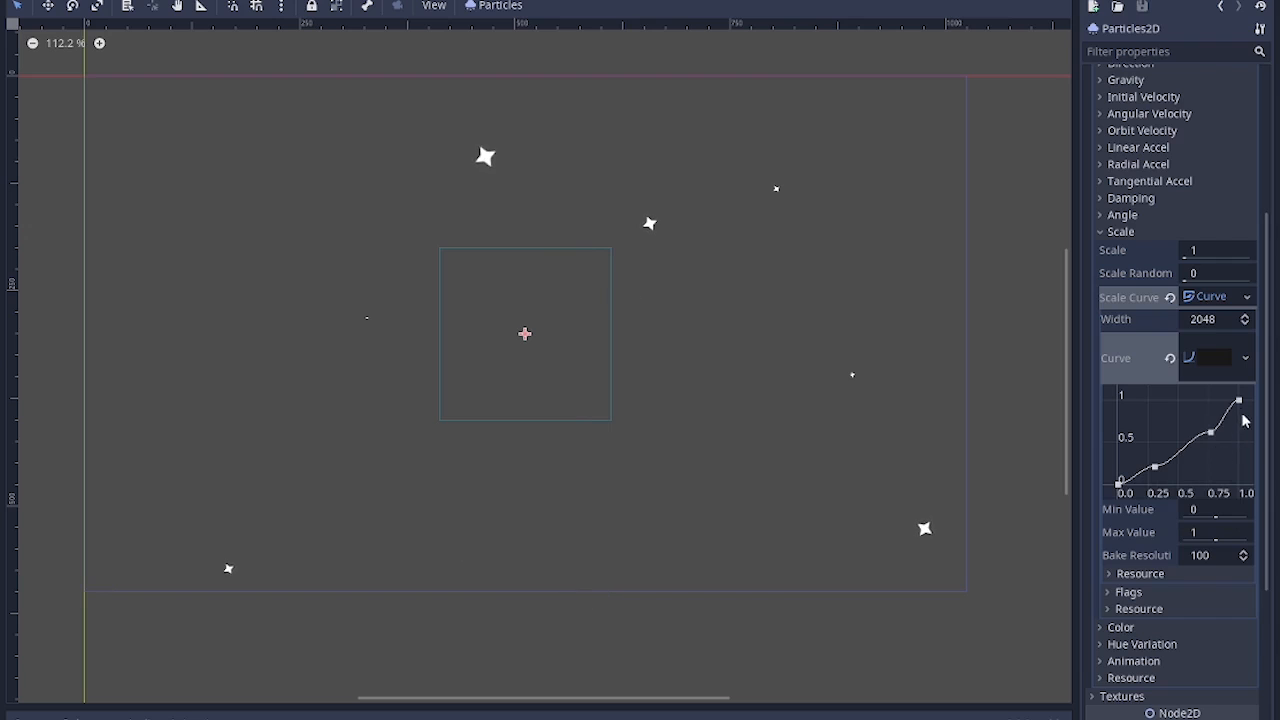
{"action": "left_click_drag", "start_coordinate": [1239, 403], "coordinate": [1254, 505]}
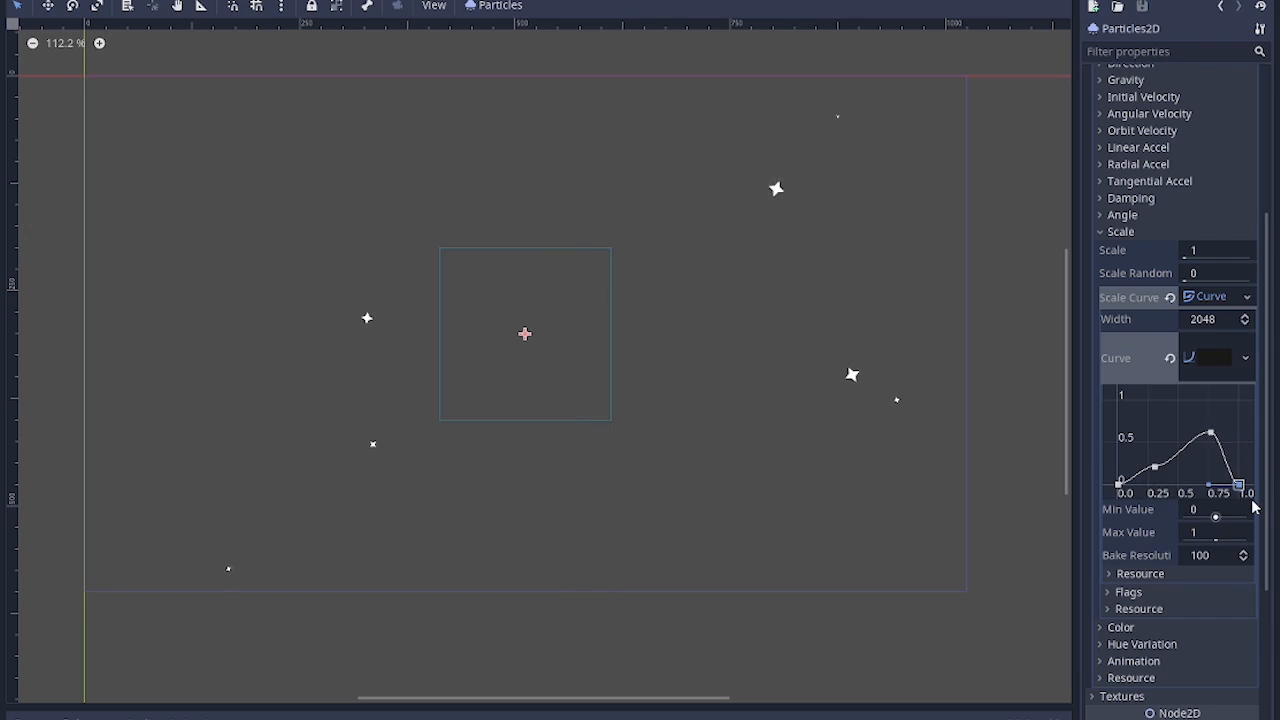
{"action": "left_click_drag", "start_coordinate": [1210, 435], "coordinate": [1208, 398]}
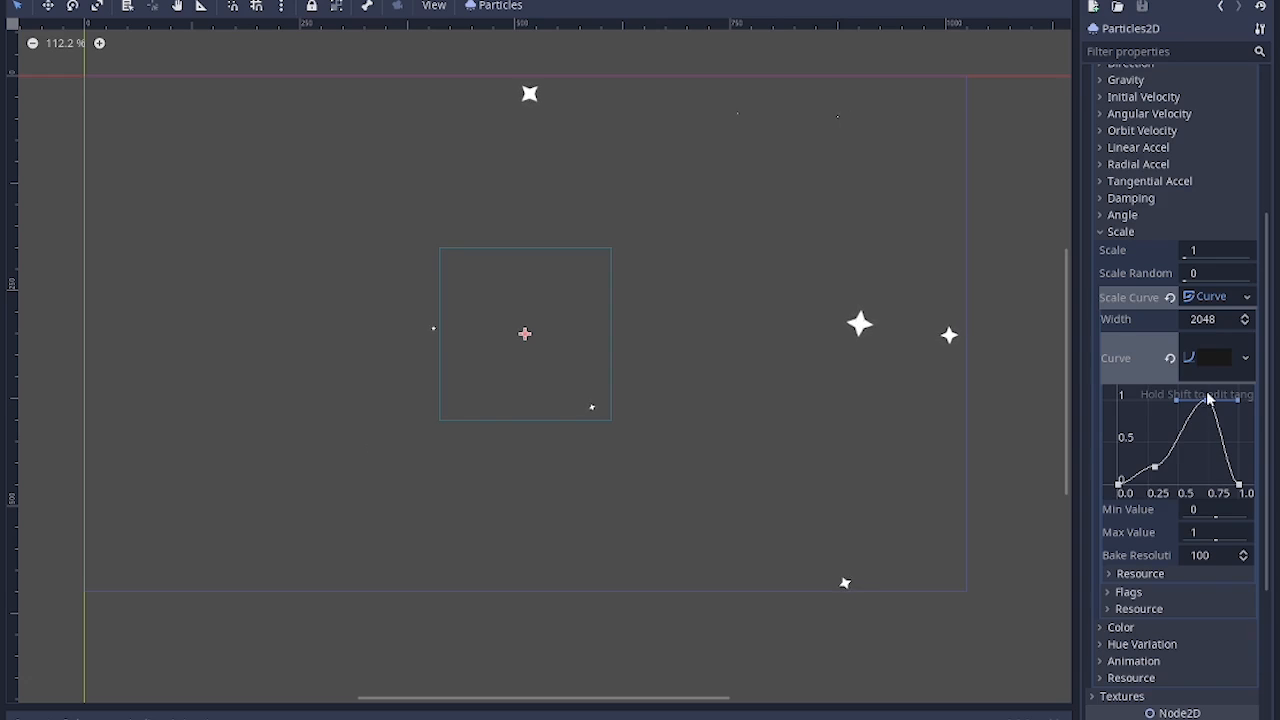
{"action": "left_click_drag", "start_coordinate": [1157, 470], "coordinate": [1150, 392]}
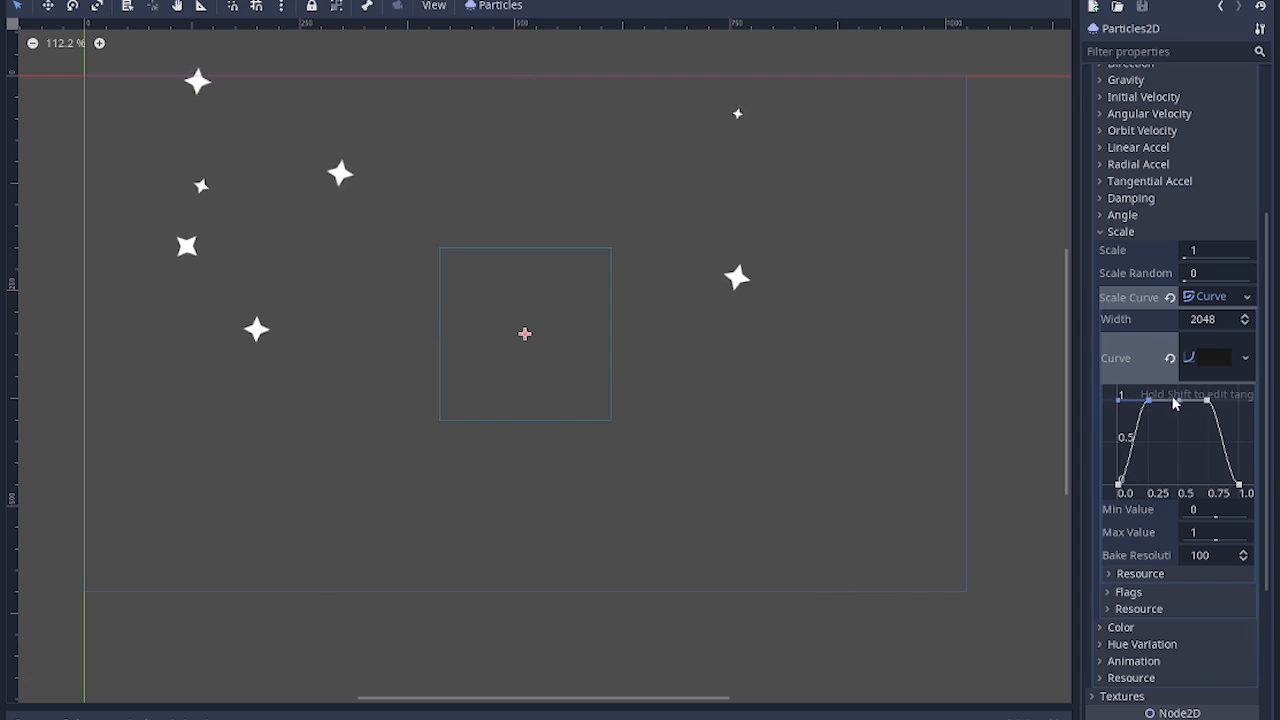
Add a point at about 0.5 along the scale curve and lower it to 0 to form two peaks.
{"action": "right_click", "coordinate": [1182, 404]}
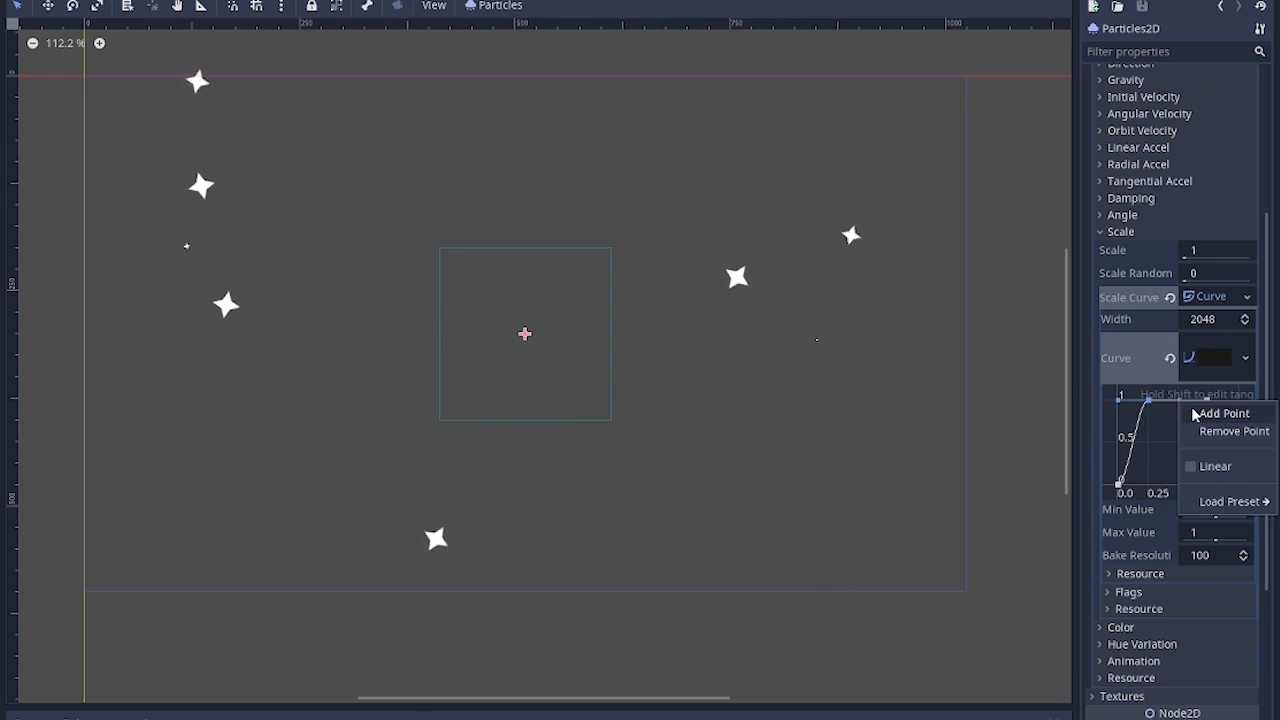
{"action": "left_click", "coordinate": [1190, 413]}
{"action": "left_click_drag", "start_coordinate": [1178, 400], "coordinate": [1184, 496]}
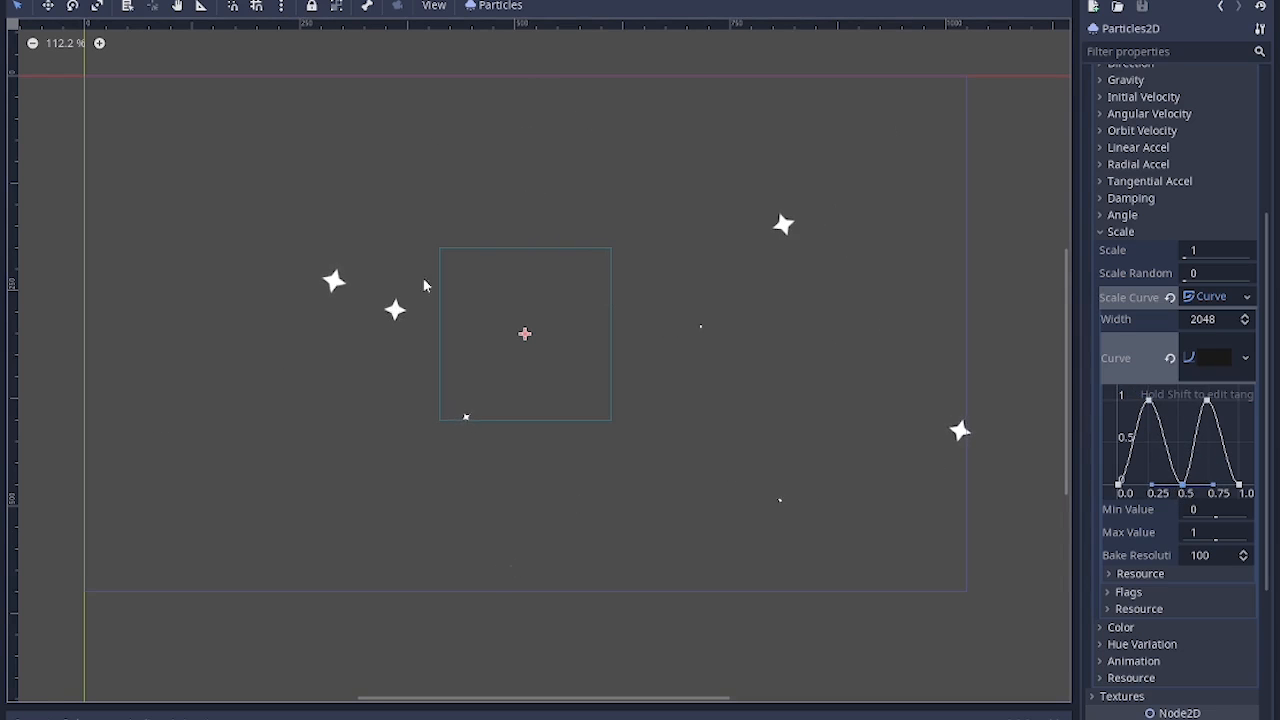
{"action": "left_click", "coordinate": [1121, 231]}
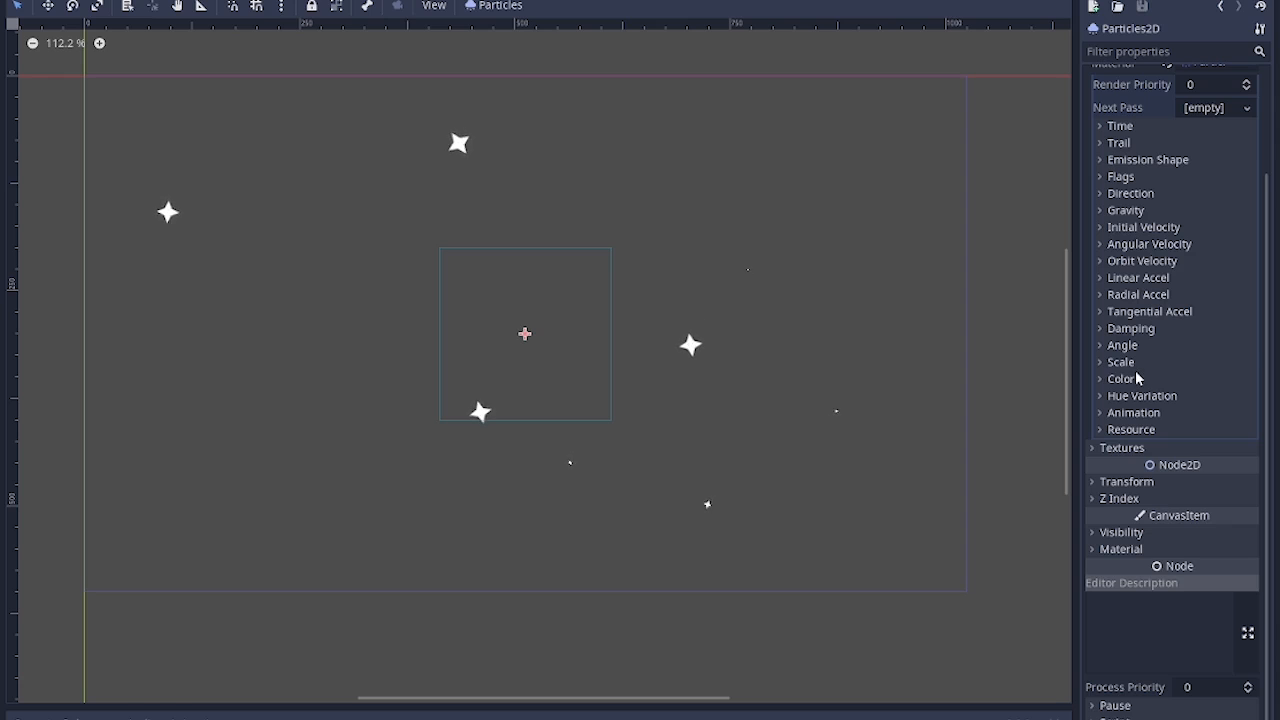
Try a light red particle color on the stars and reset it to white.
{"action": "left_click", "coordinate": [1140, 378]}
{"action": "left_click", "coordinate": [1230, 398]}
{"action": "left_click_drag", "start_coordinate": [1126, 91], "coordinate": [1053, 41]}
{"action": "left_click", "coordinate": [1257, 312]}
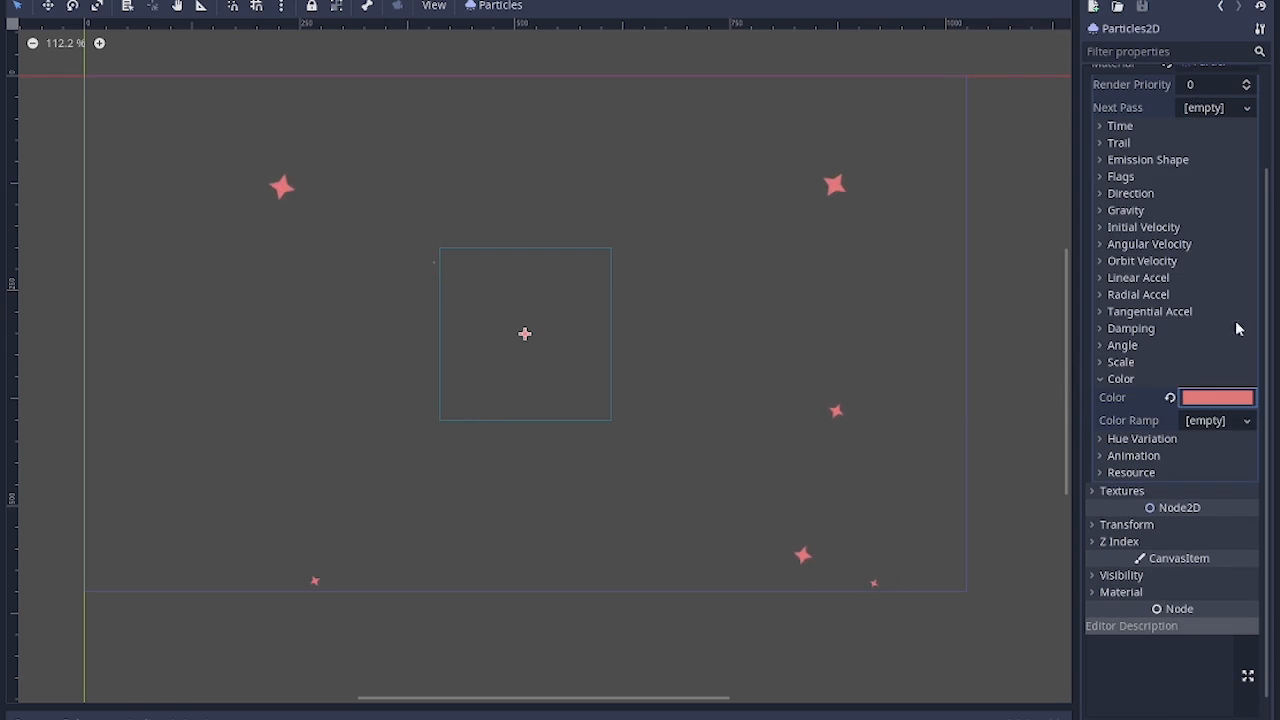
{"action": "left_click", "coordinate": [1170, 397]}
Create a new GradientTexture with a new Gradient as the particles' color ramp and open the gradient for editing.
{"action": "left_click", "coordinate": [1192, 421]}
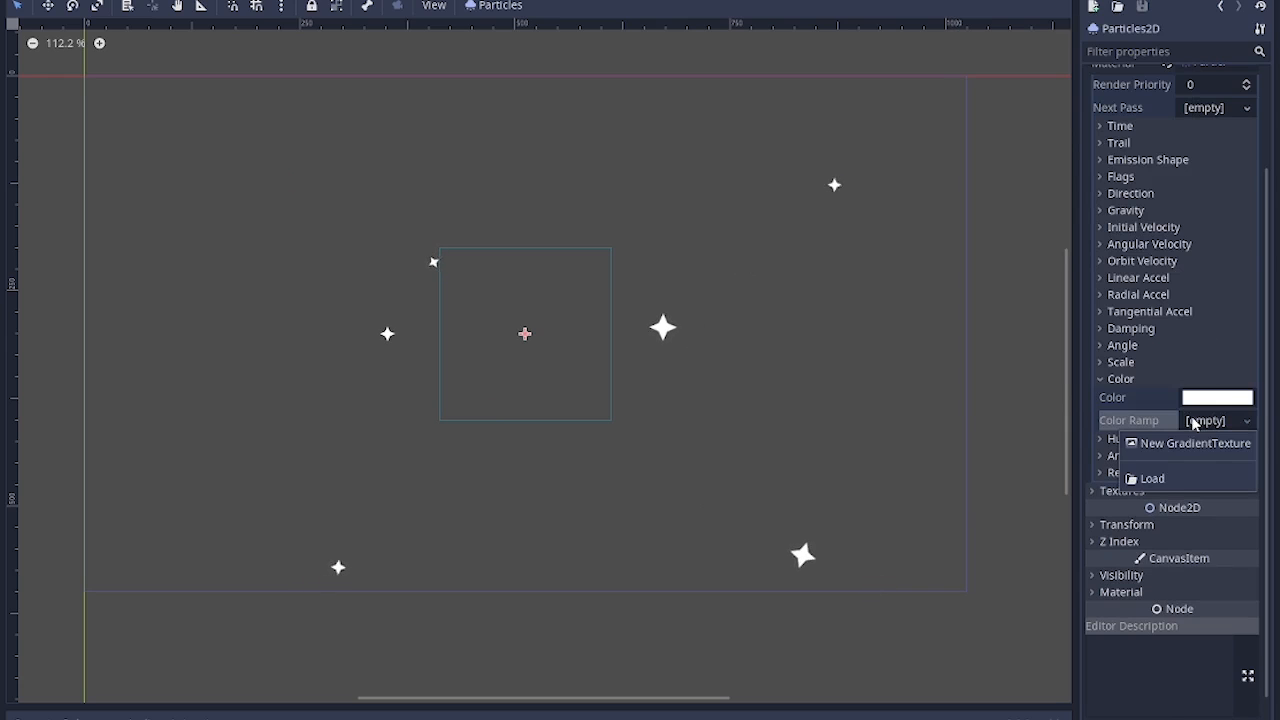
{"action": "left_click", "coordinate": [1200, 447]}
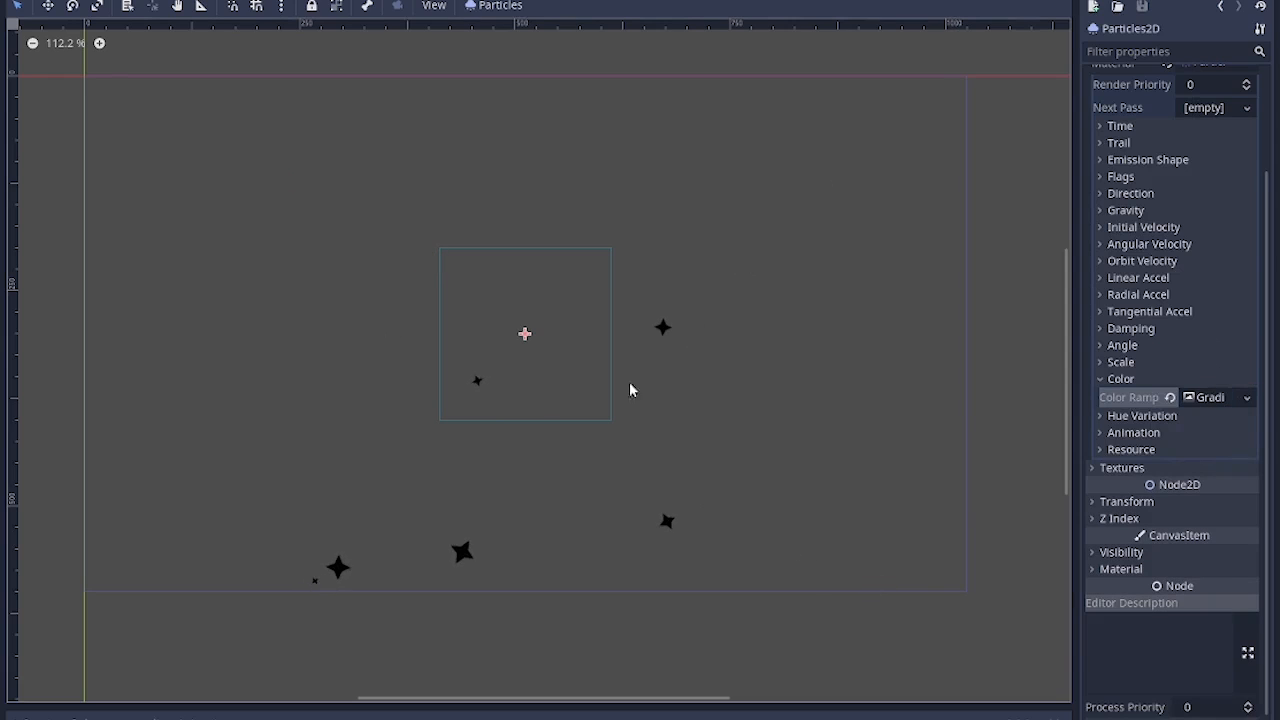
{"action": "left_click", "coordinate": [1203, 398]}
{"action": "left_click", "coordinate": [1220, 420]}
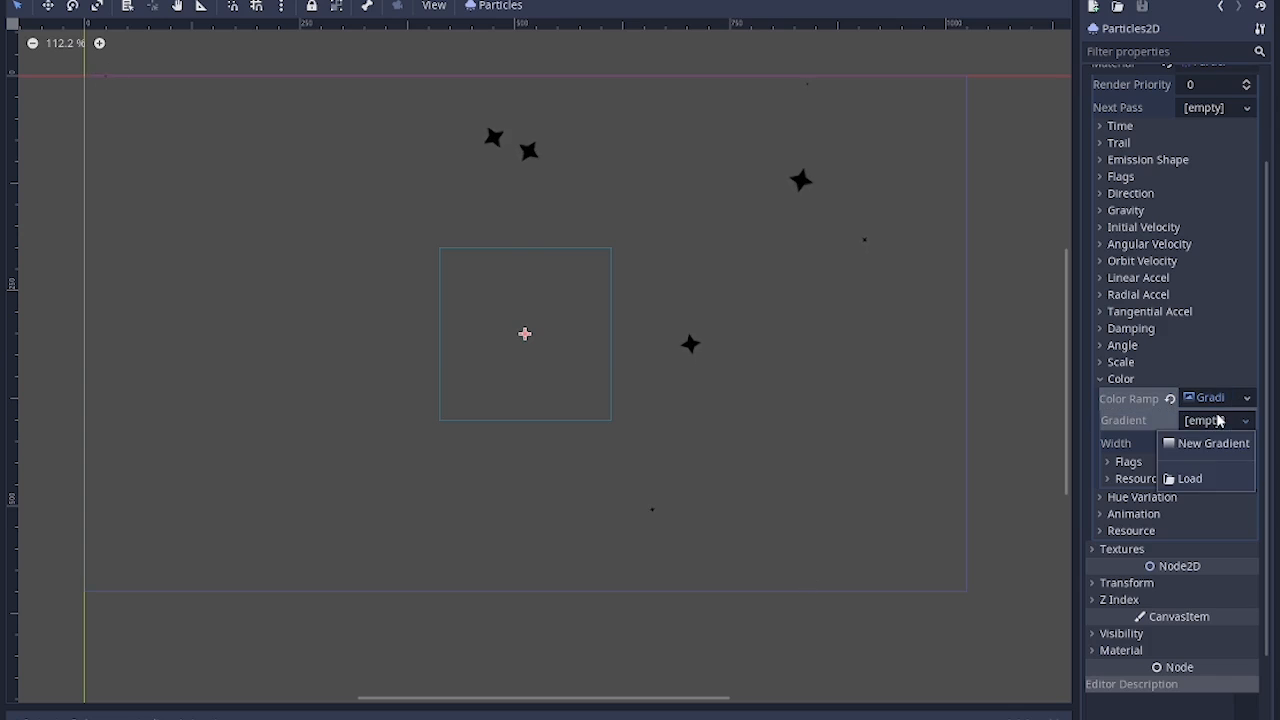
{"action": "left_click", "coordinate": [1209, 446]}
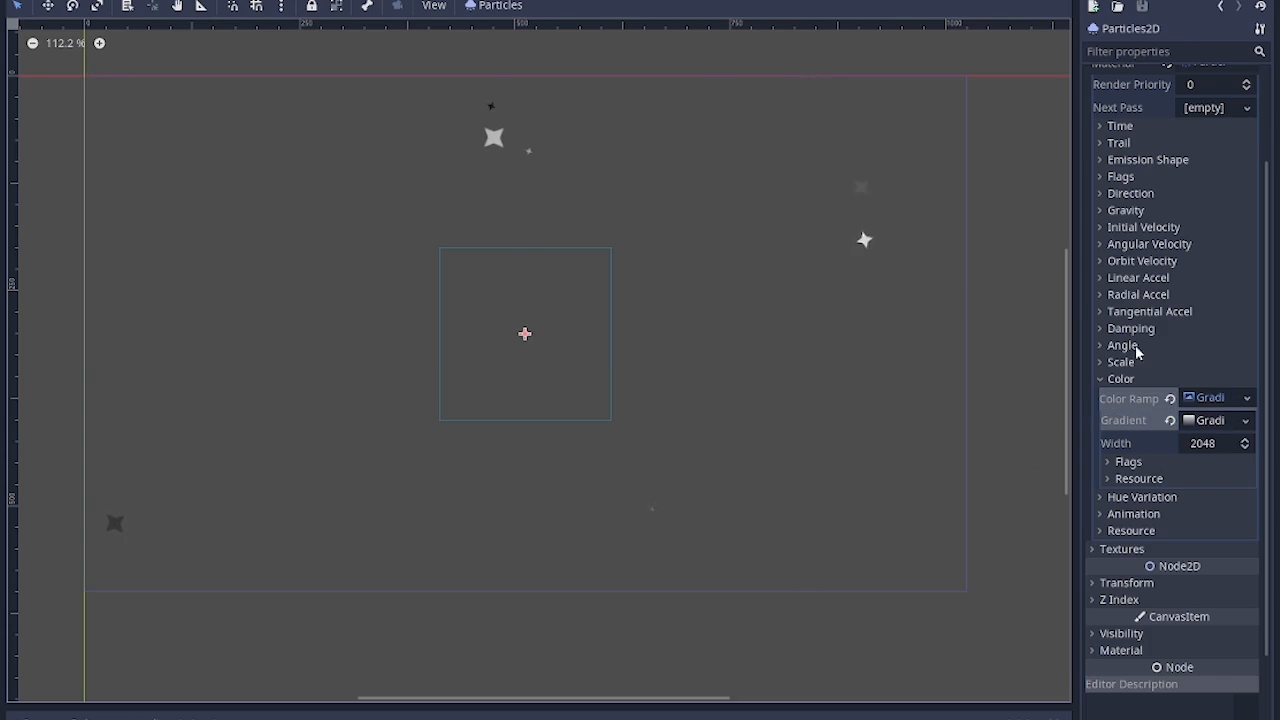
{"action": "left_click", "coordinate": [1205, 421]}
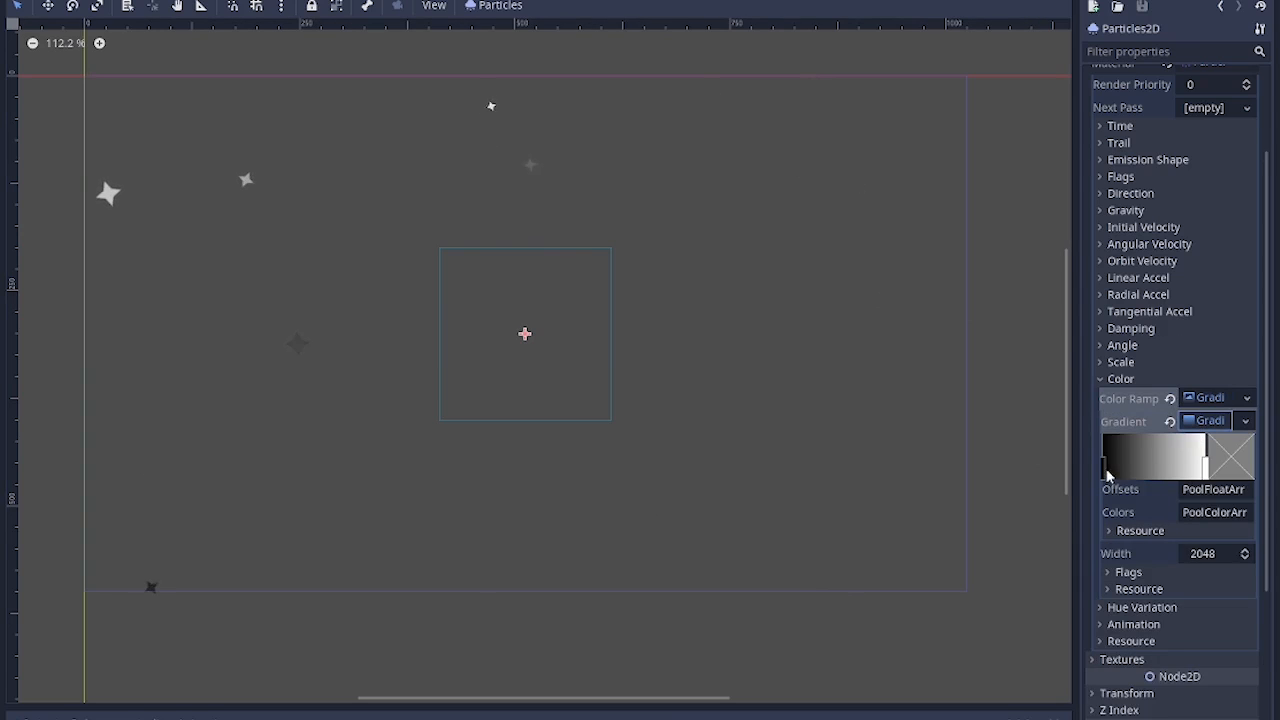
Add a stop near the middle of the gradient and try red b43d3d and green 5cb43d as its color.
{"action": "left_click", "coordinate": [1160, 469]}
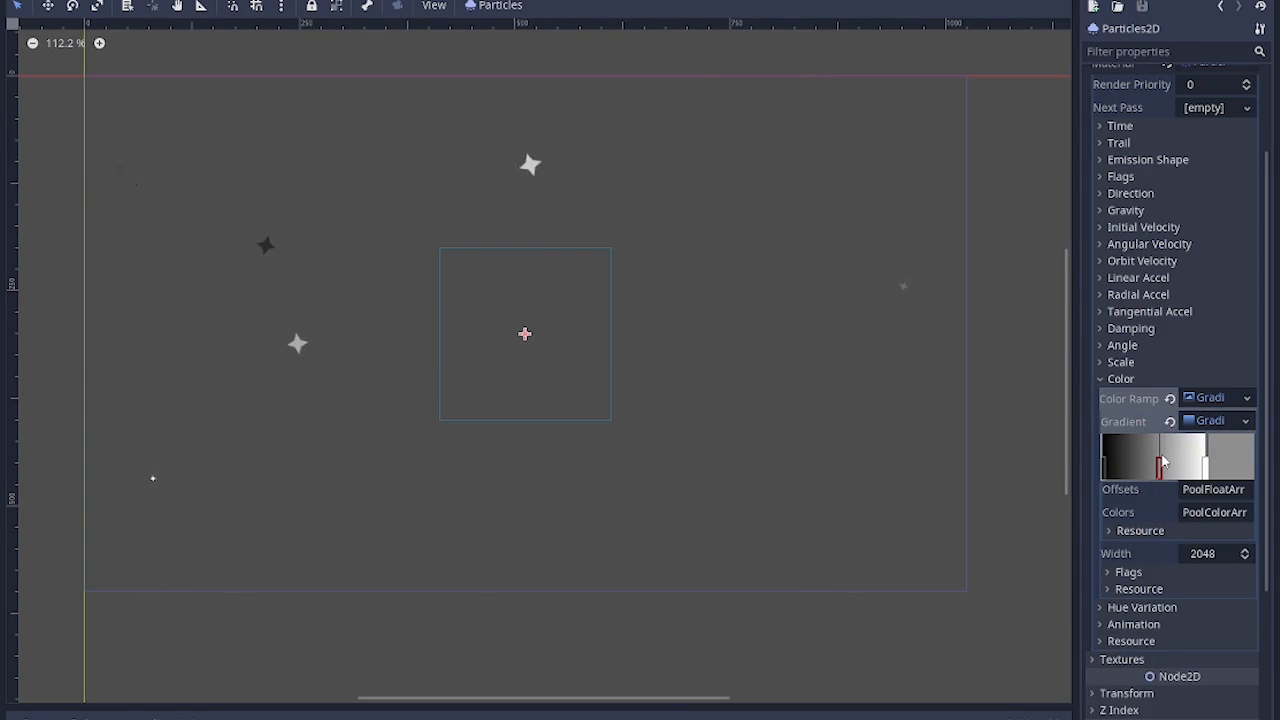
{"action": "double_click", "coordinate": [1160, 469]}
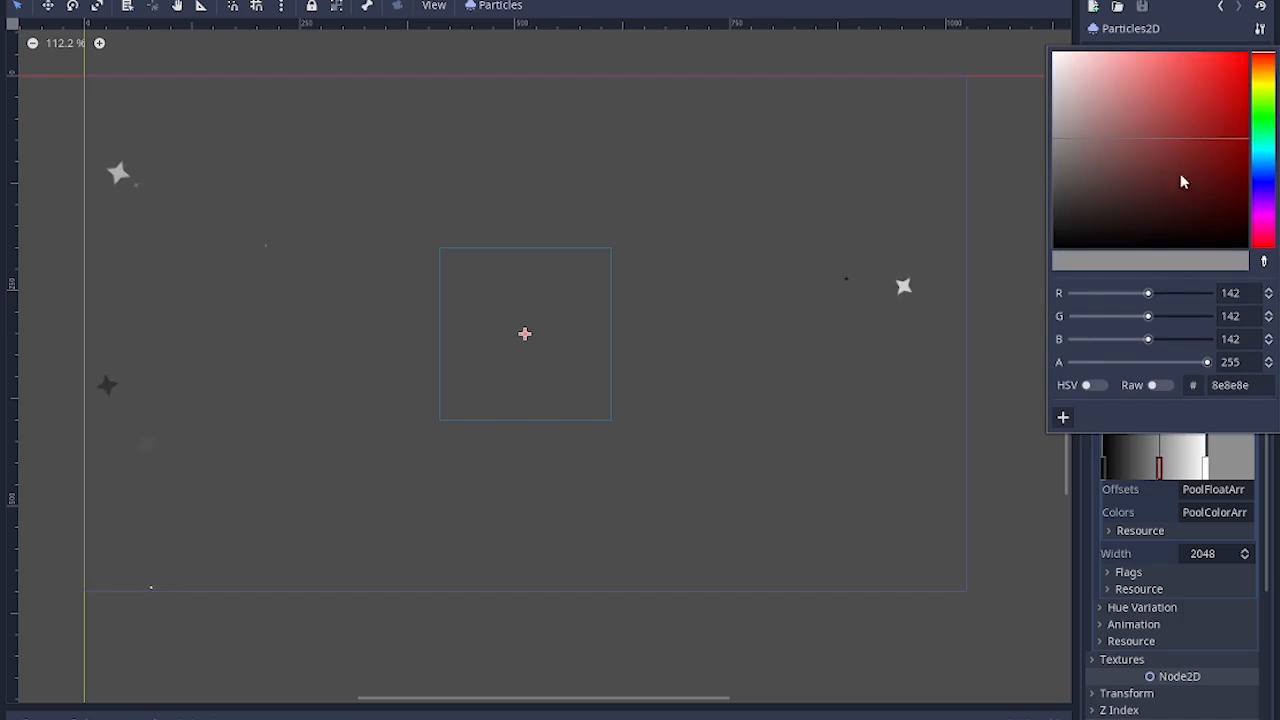
{"action": "left_click", "coordinate": [1235, 115]}
{"action": "left_click_drag", "start_coordinate": [1235, 118], "coordinate": [1183, 110]}
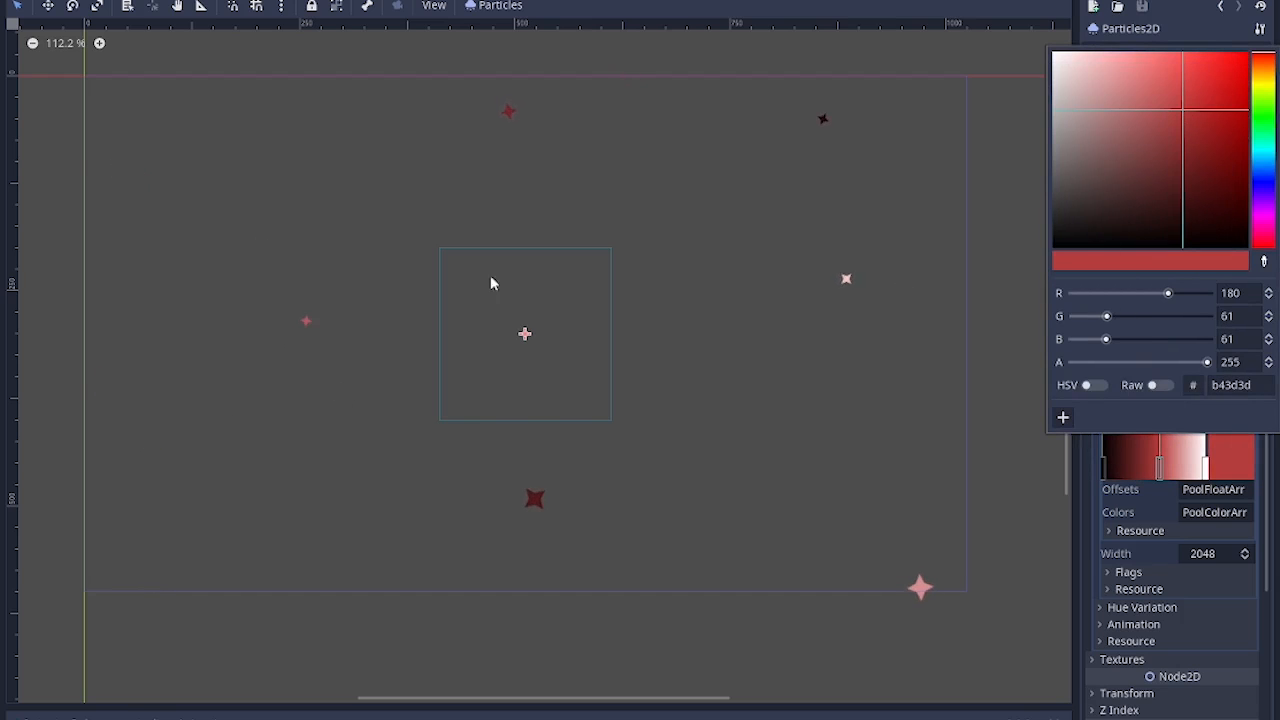
{"action": "left_click_drag", "start_coordinate": [1260, 85], "coordinate": [1268, 116]}
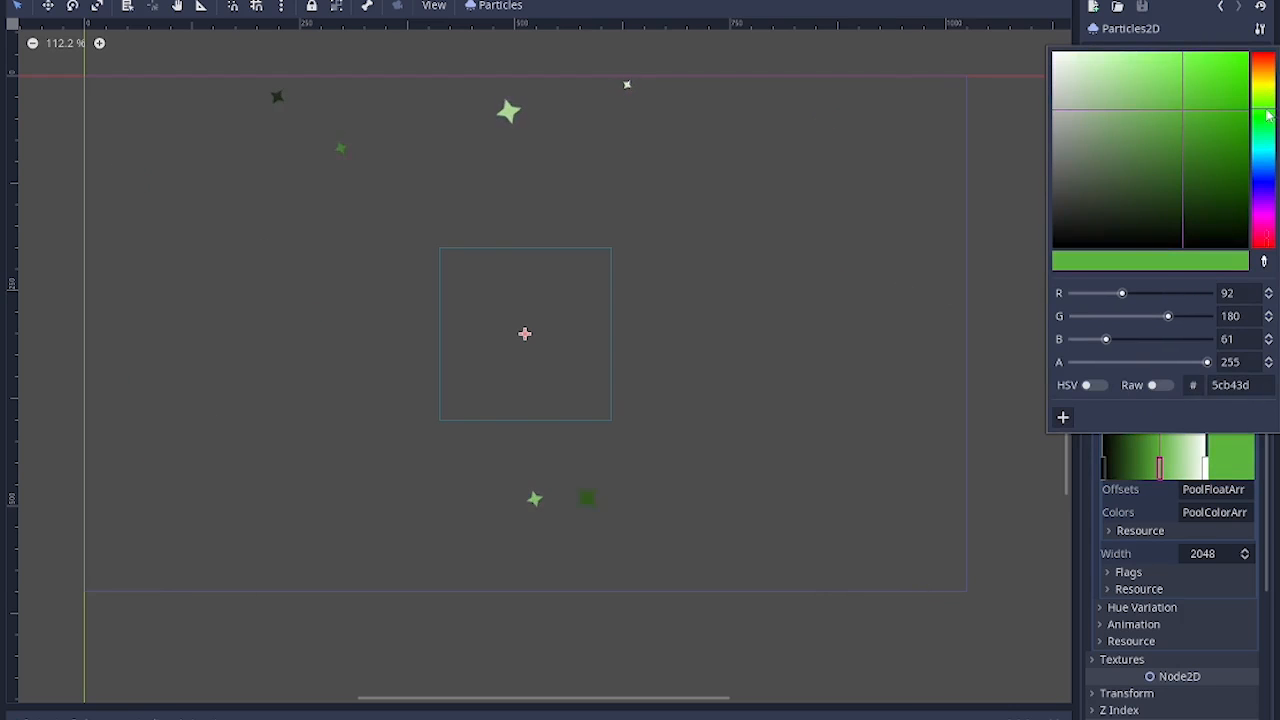
Add another stop between the green and white ones and clear the particles' color ramp.
{"action": "left_click", "coordinate": [1183, 458]}
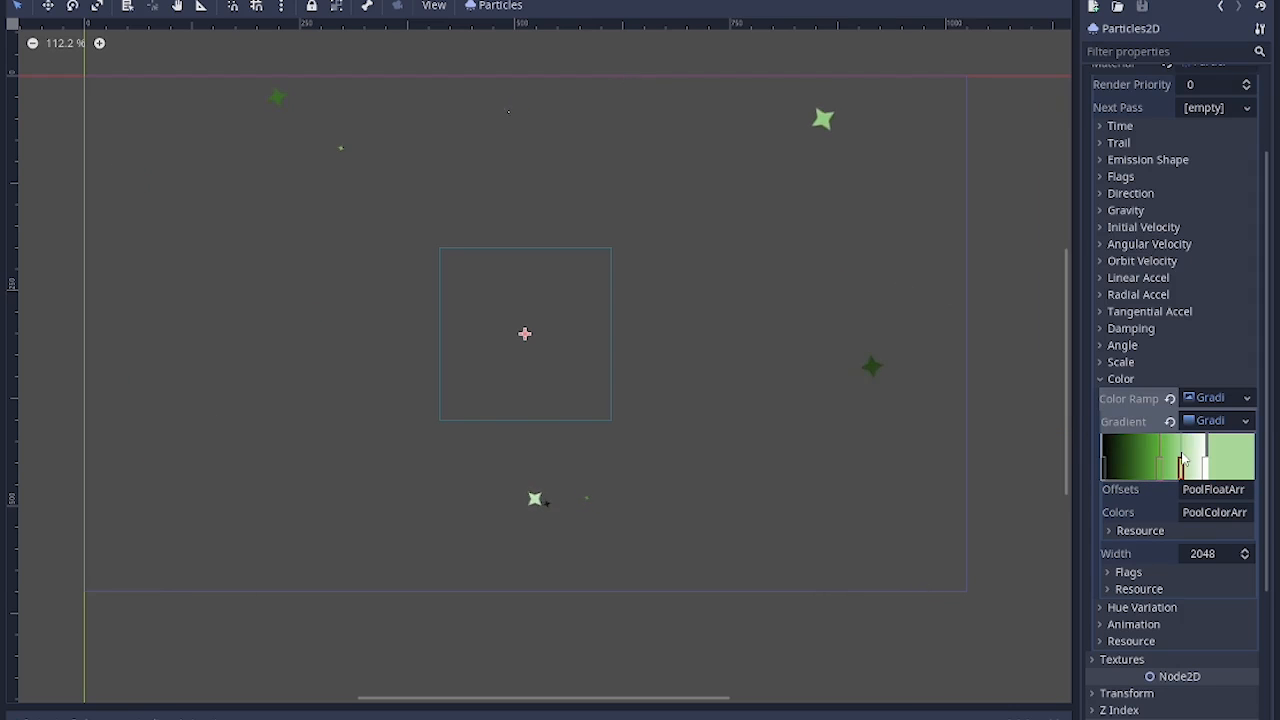
{"action": "left_click", "coordinate": [1171, 398]}
{"action": "left_click", "coordinate": [1147, 377]}
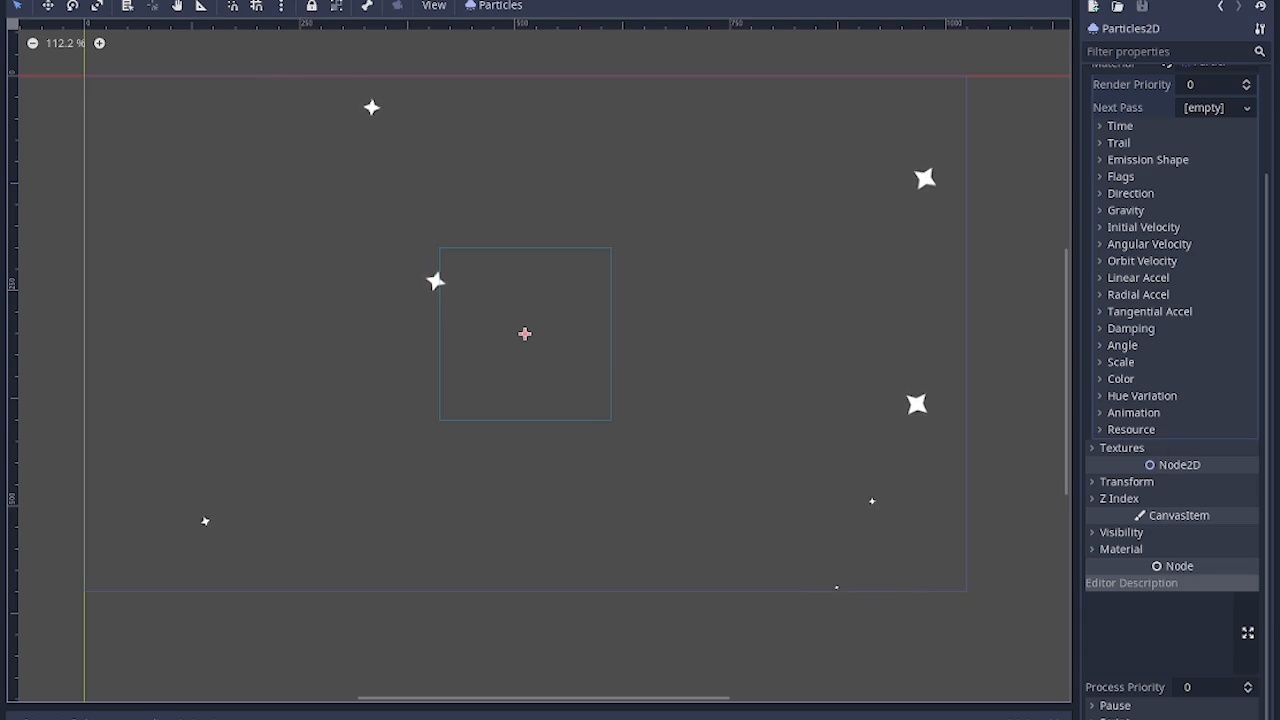
Add black.png as a TextureRect under CanvasLayer and move it above Particles2D in the node order.
{"action": "left_click", "coordinate": [88, 104]}
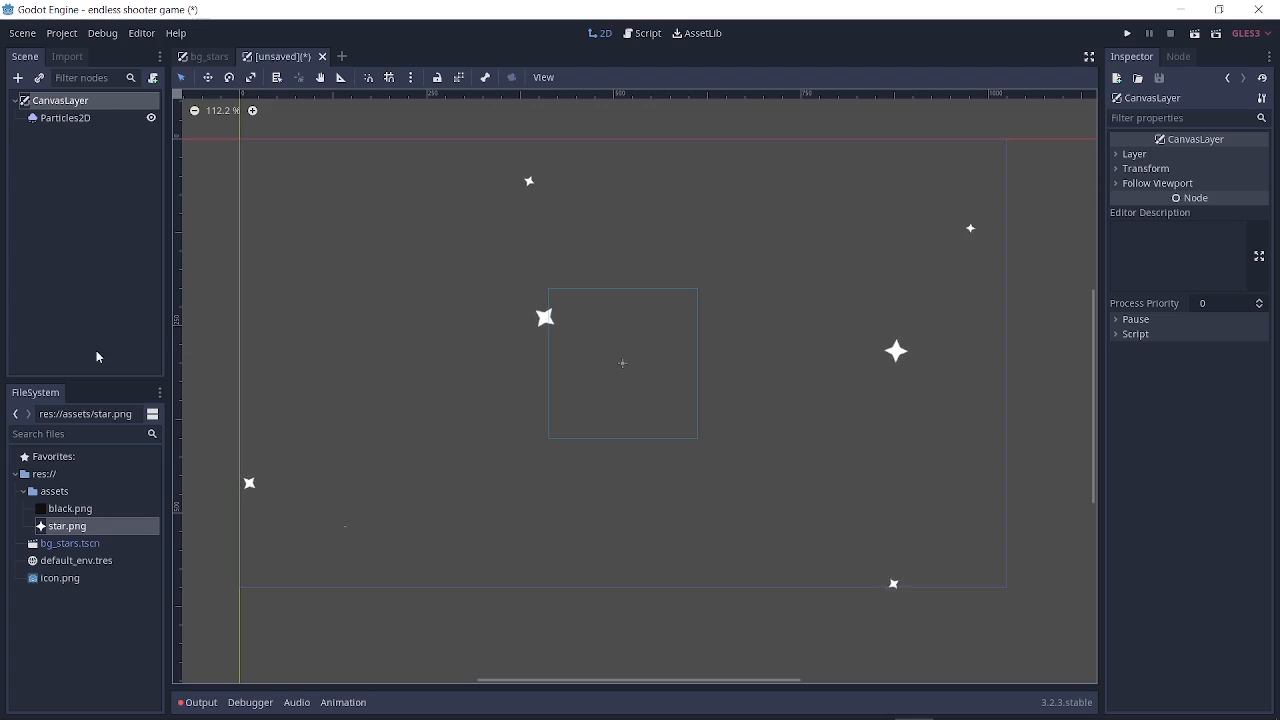
{"action": "left_click_drag", "start_coordinate": [66, 509], "coordinate": [586, 364]}
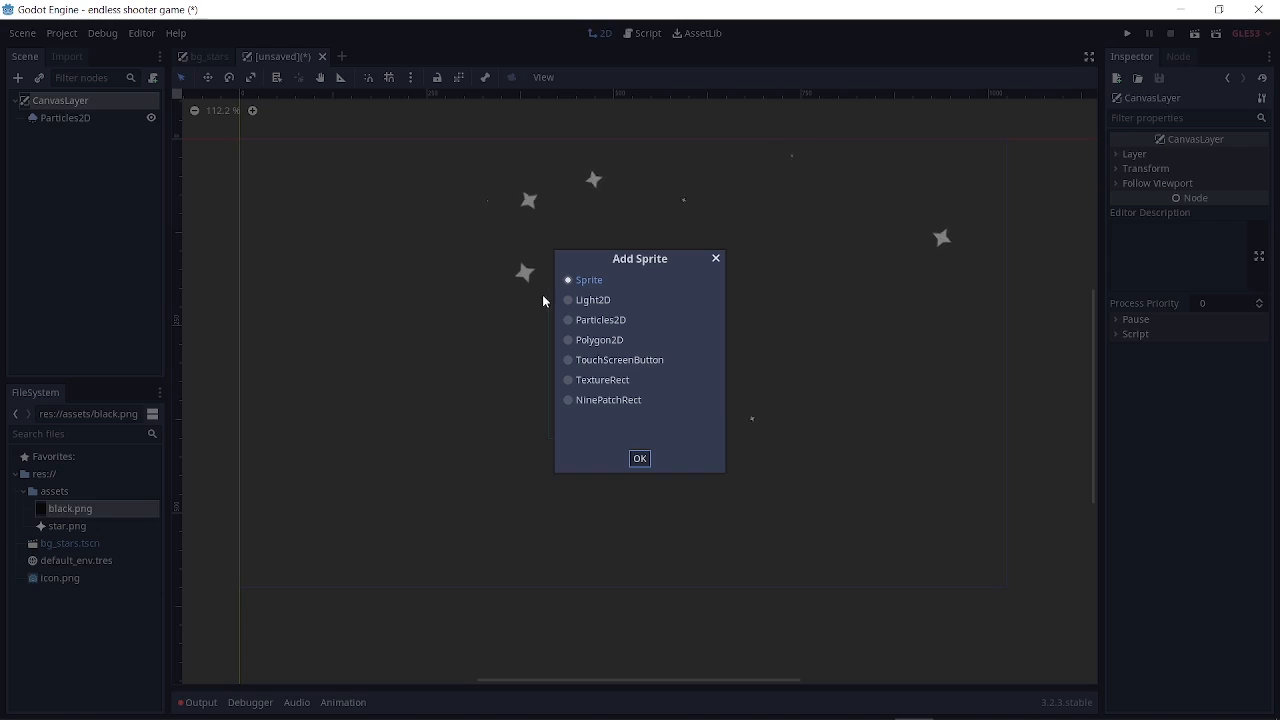
{"action": "left_click", "coordinate": [575, 382]}
{"action": "left_click", "coordinate": [640, 460]}
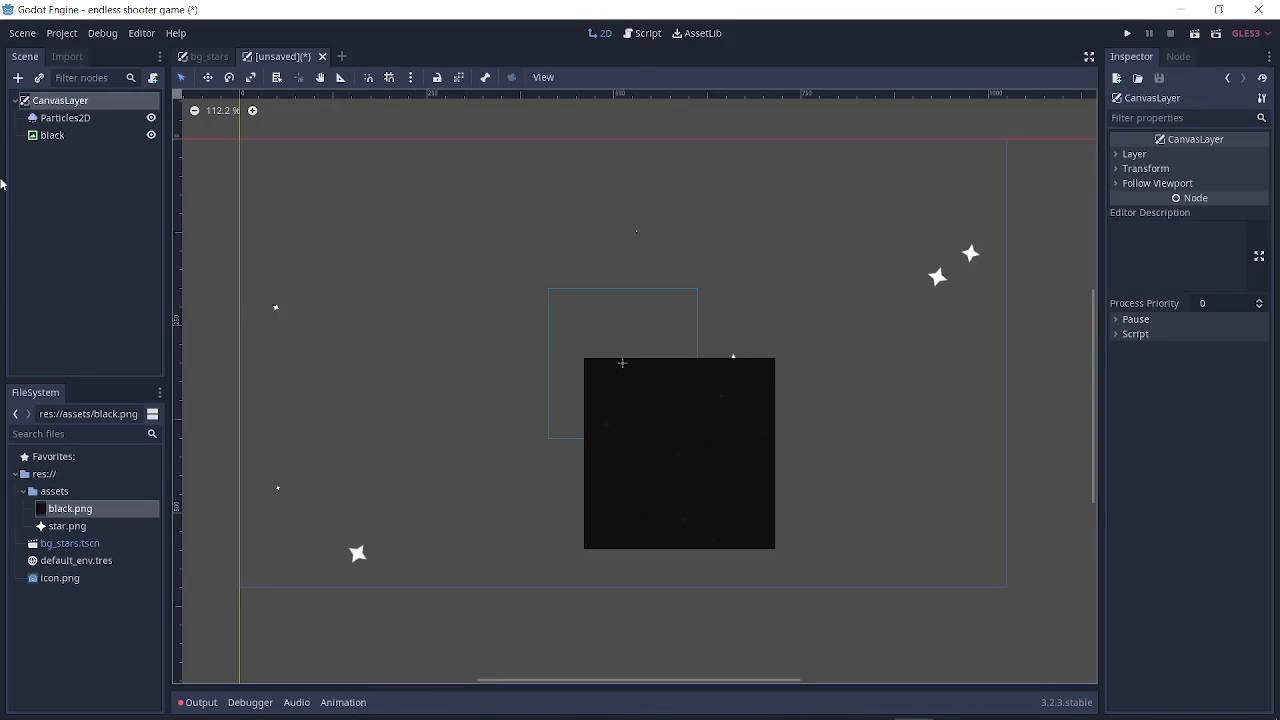
{"action": "mouse_move", "coordinate": [47, 140]}
{"action": "left_mouse_down"}
{"action": "mouse_move", "coordinate": [57, 120]}
{"action": "mouse_move", "coordinate": [68, 126]}
{"action": "left_mouse_up"}
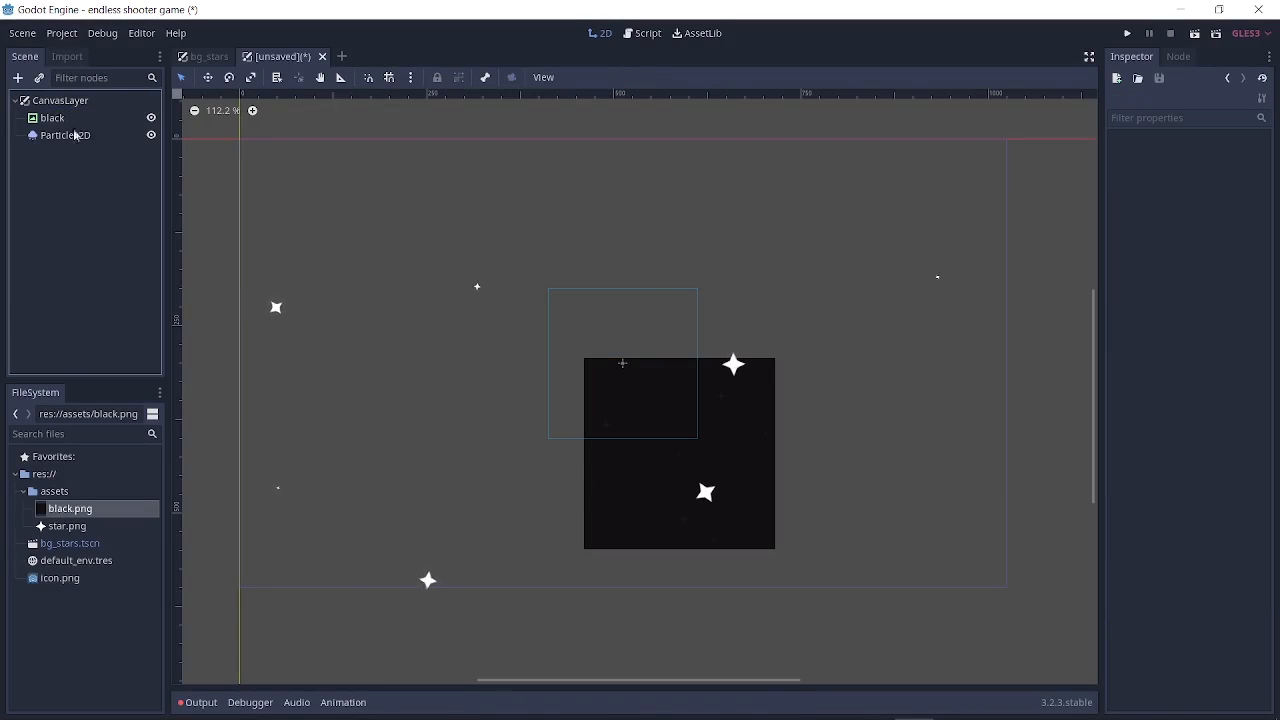
Enable Expand on the black TextureRect and apply the Full Rect layout so it fills the view.
{"action": "left_click", "coordinate": [61, 119]}
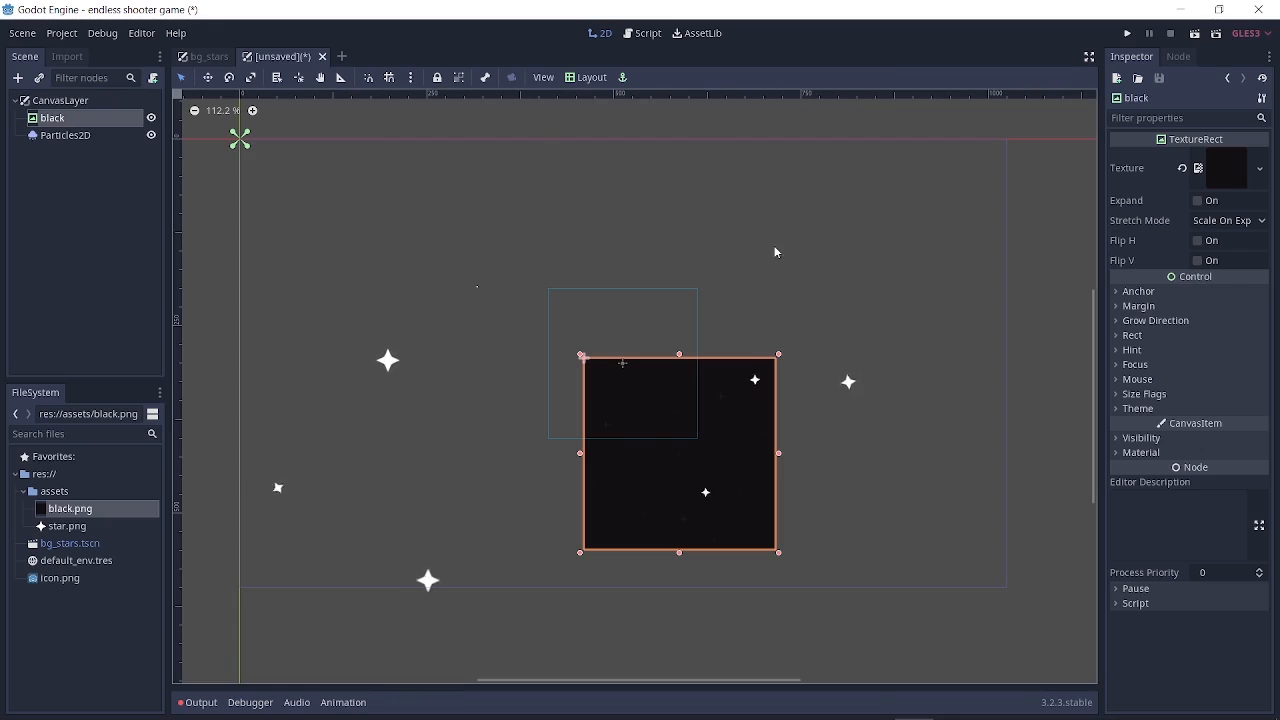
{"action": "left_click", "coordinate": [1199, 201]}
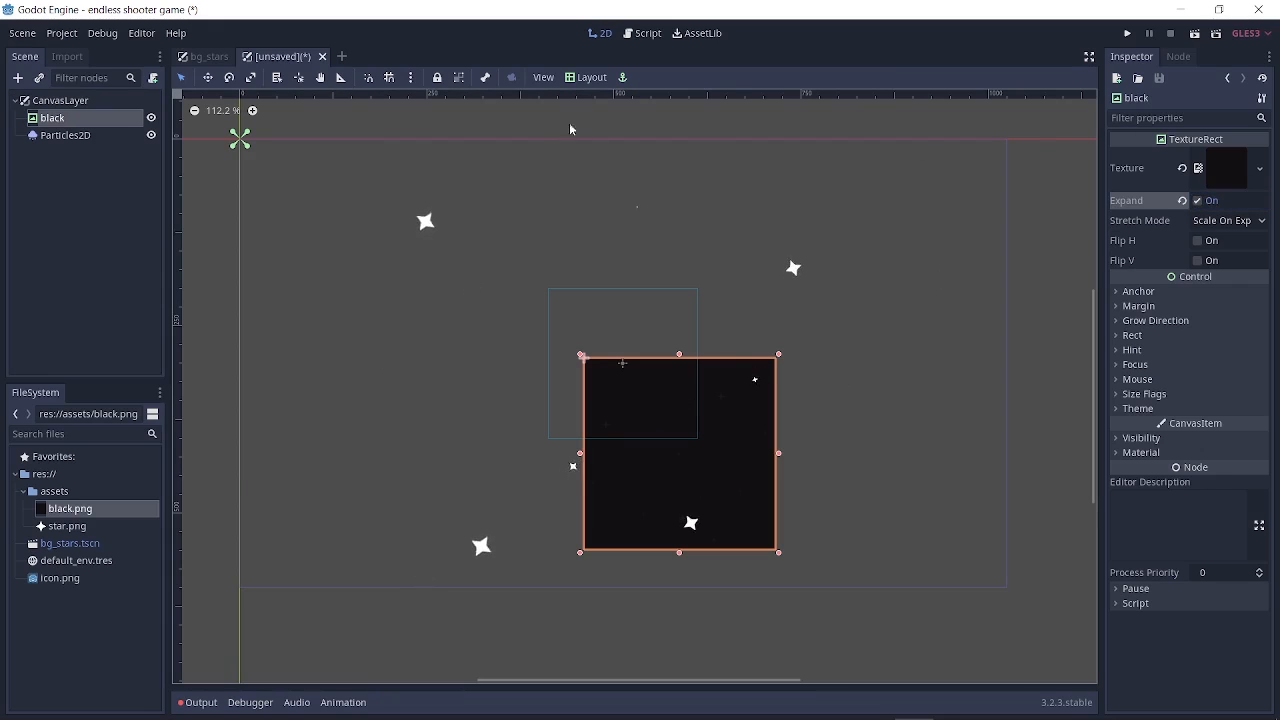
{"action": "left_click", "coordinate": [583, 78]}
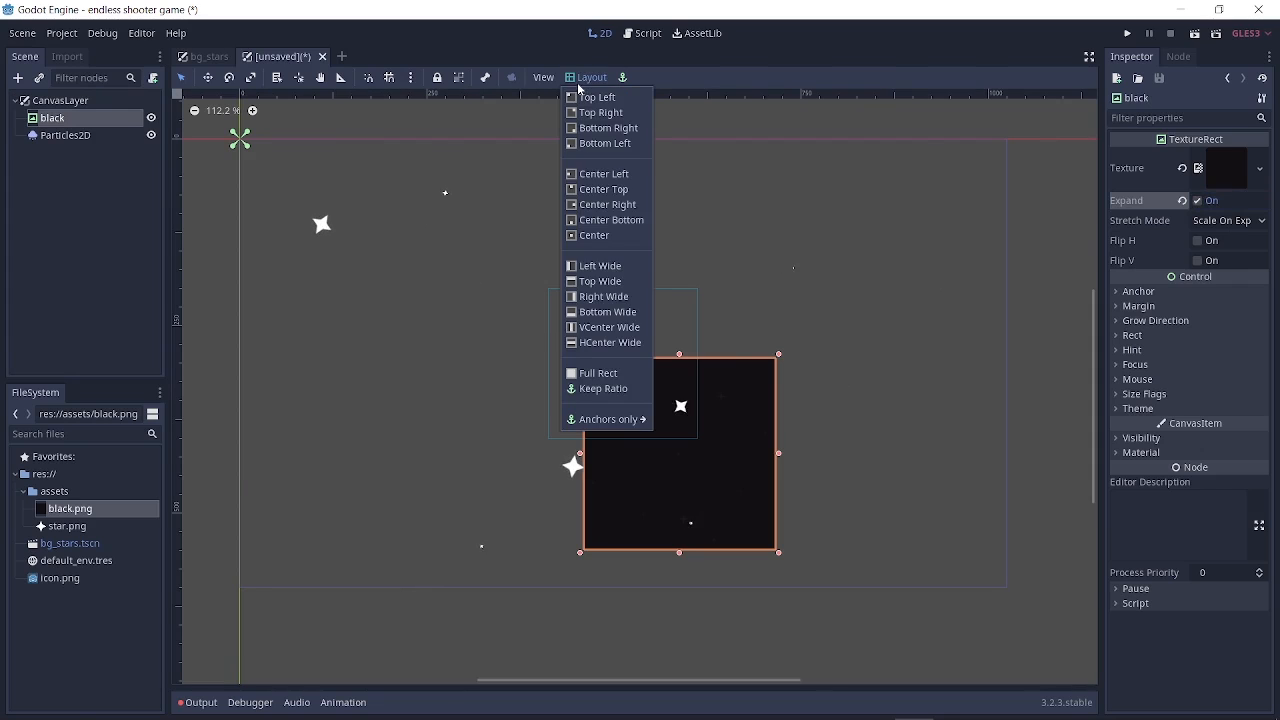
{"action": "left_click", "coordinate": [593, 380]}
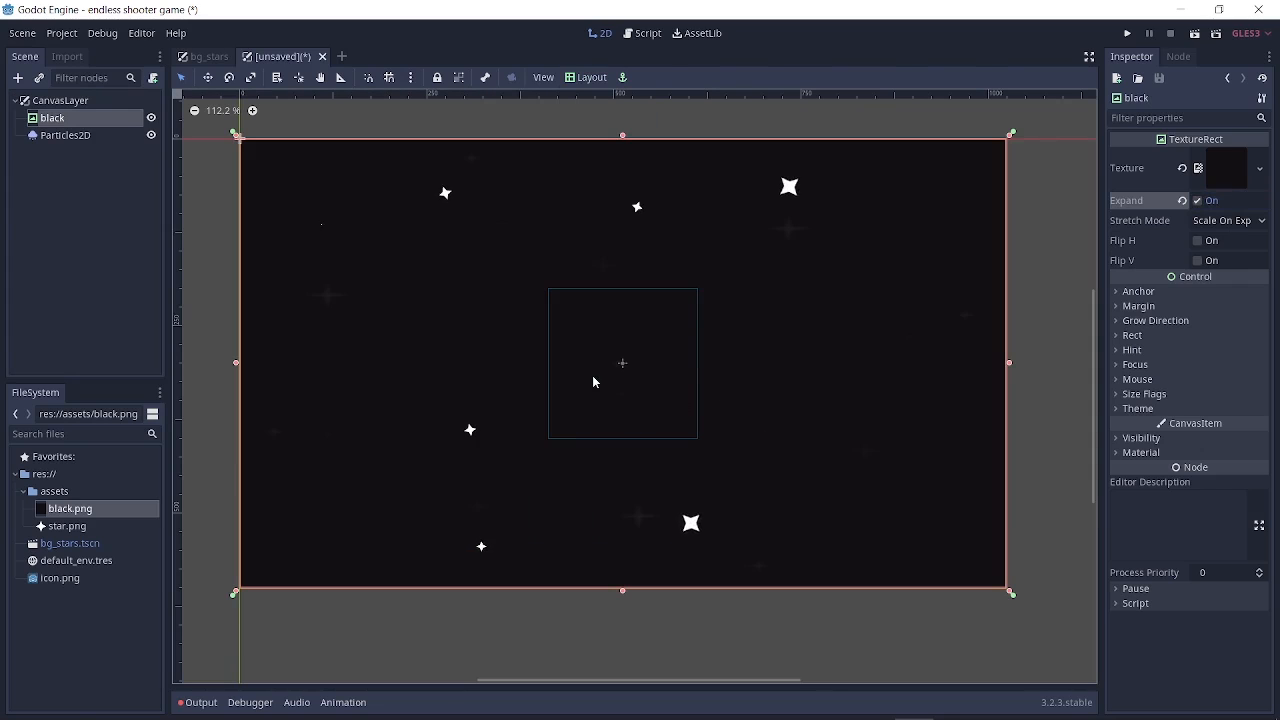
{"action": "left_click", "coordinate": [621, 627]}
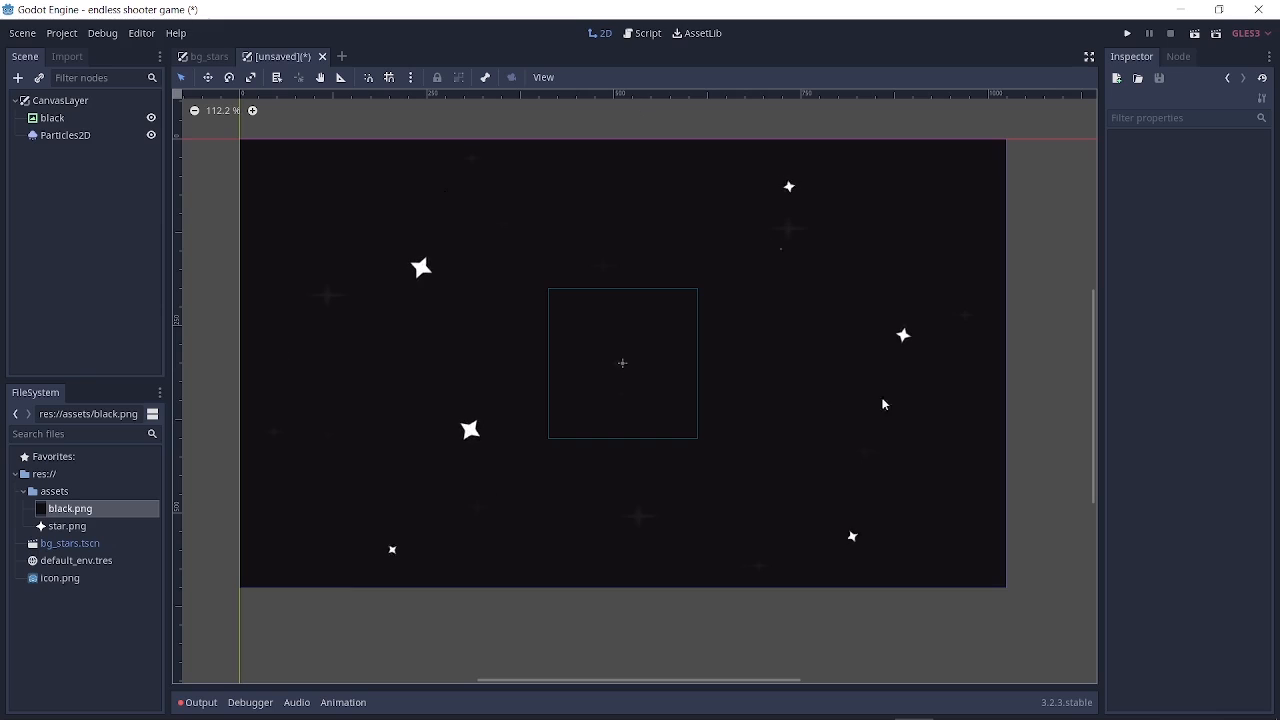
Check the bg_stars scene for reference and set the Particles2D amount to 20 in the unsaved scene.
{"action": "left_click", "coordinate": [205, 56]}
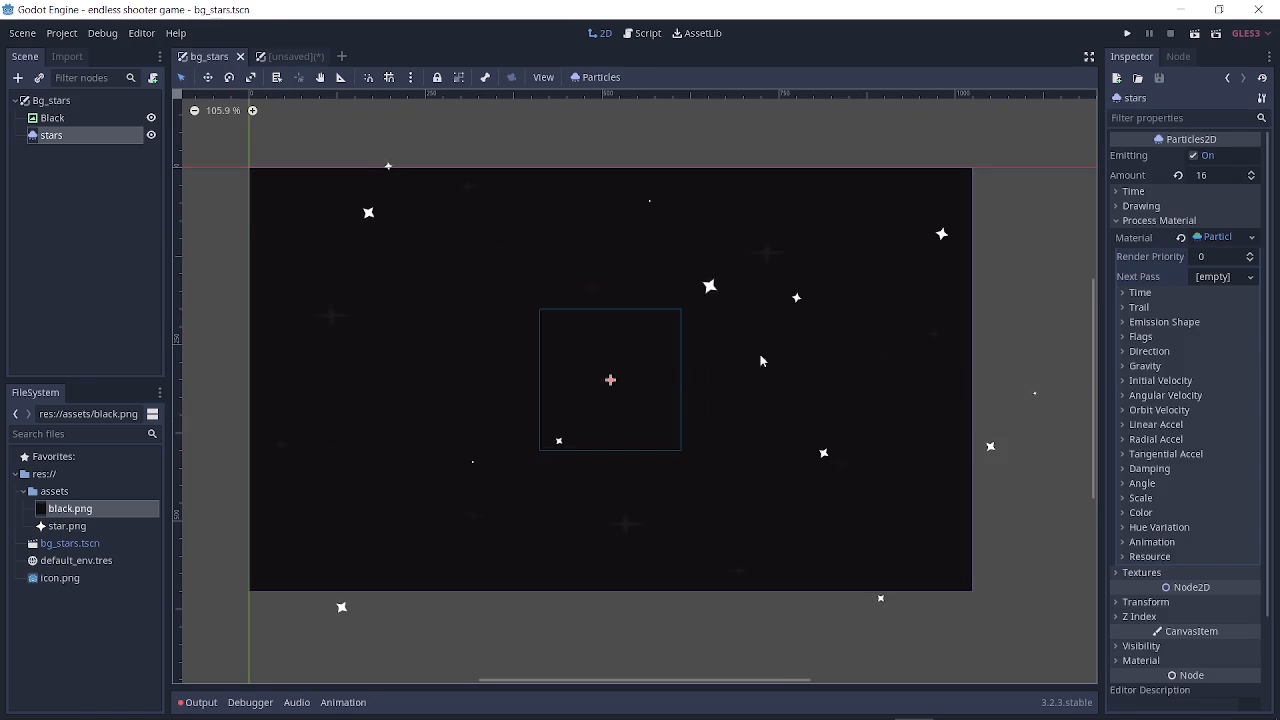
{"action": "left_click", "coordinate": [290, 57]}
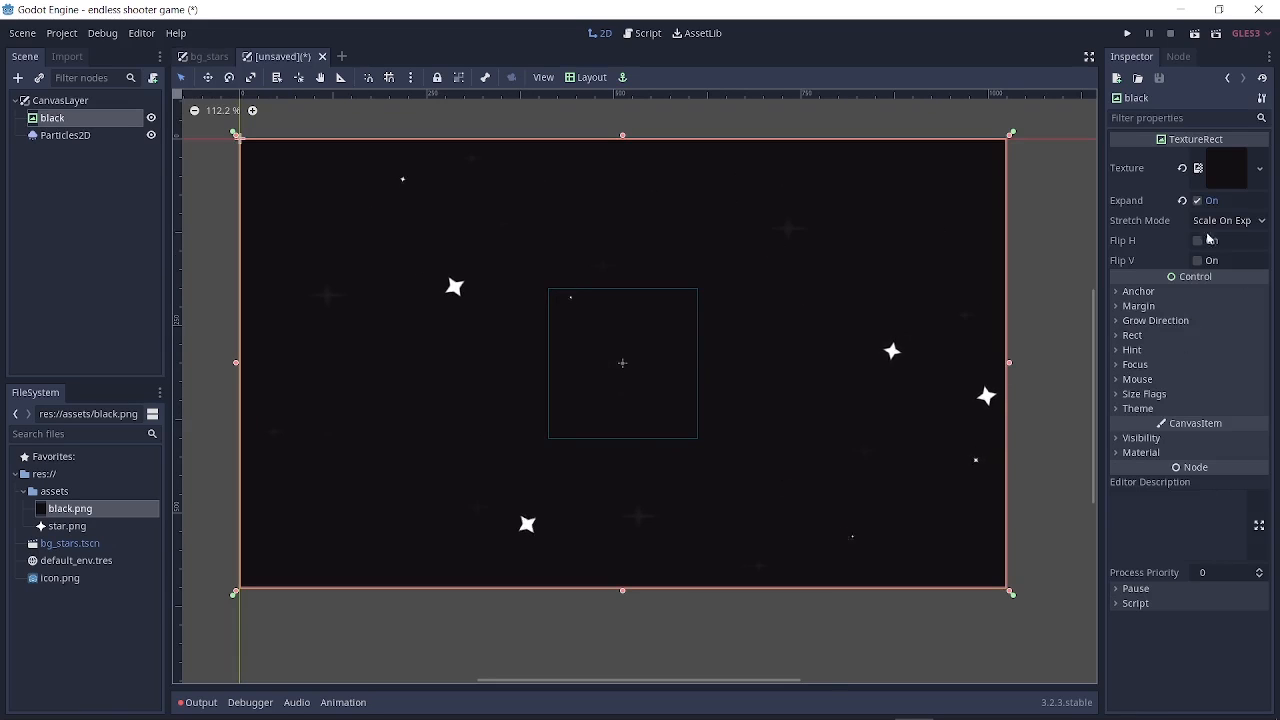
{"action": "left_click", "coordinate": [77, 135]}
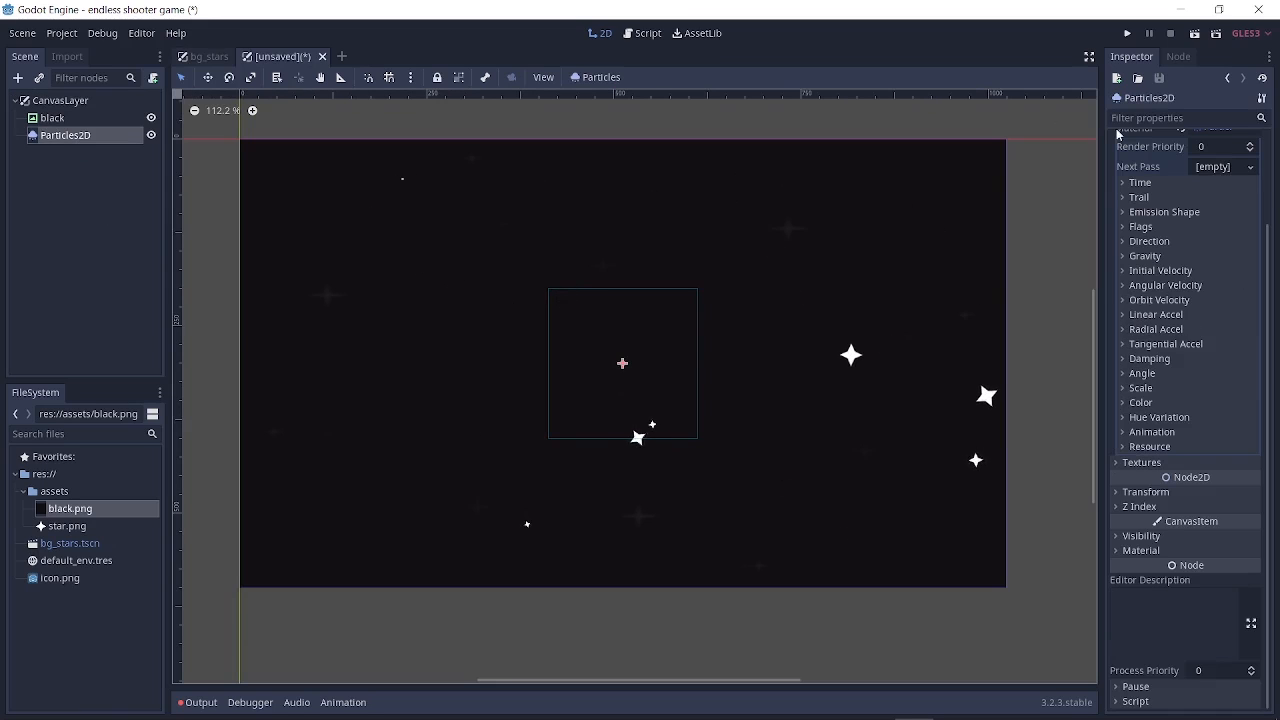
{"action": "left_click", "coordinate": [1233, 175]}
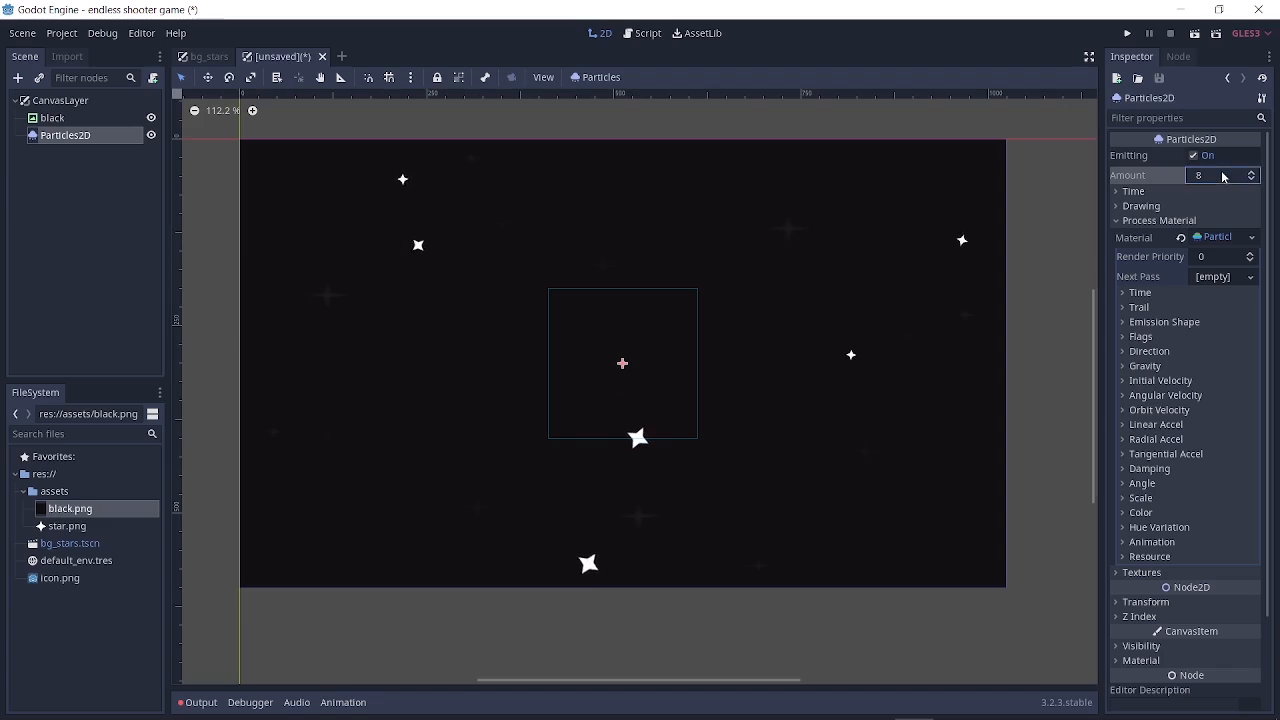
{"action": "key", "text": "Return"}
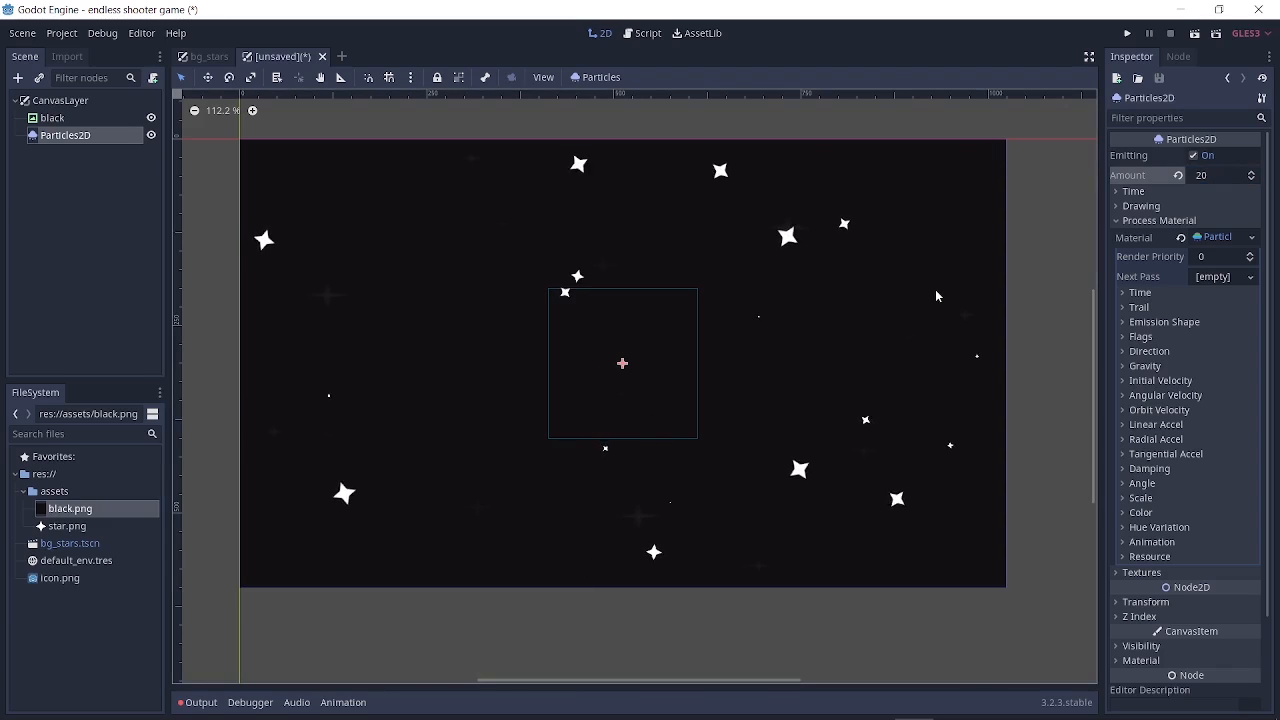